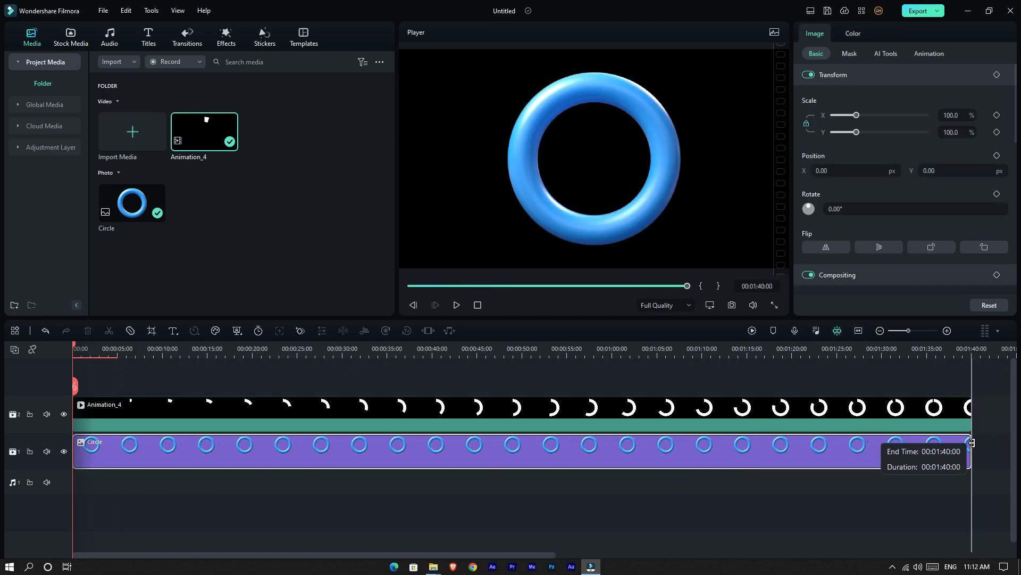
Step: Apply the Remove White BG effect from the favorite effects to the Animation_4 clip
left_click(184, 352)
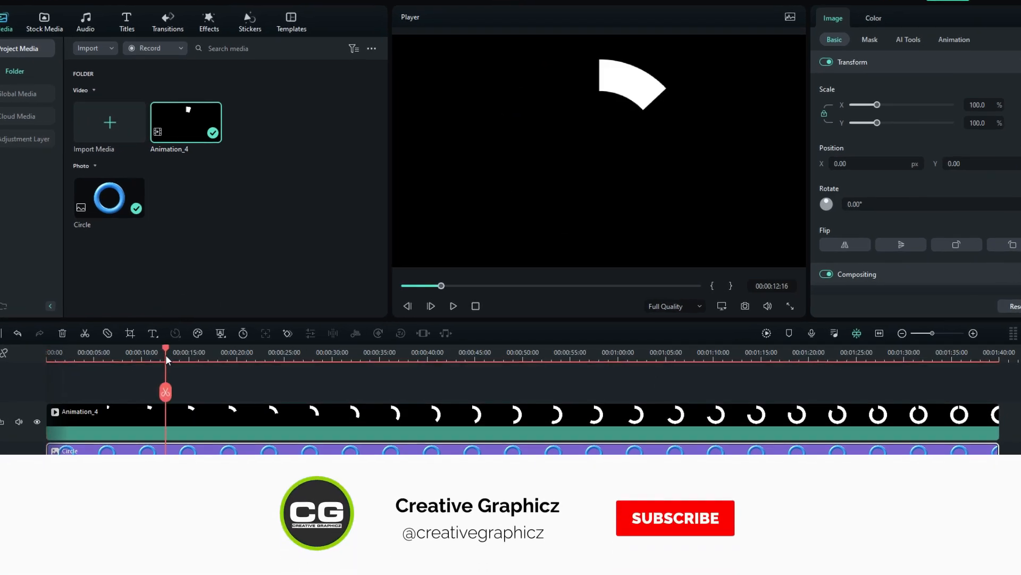
left_click_drag(165, 354, 495, 385)
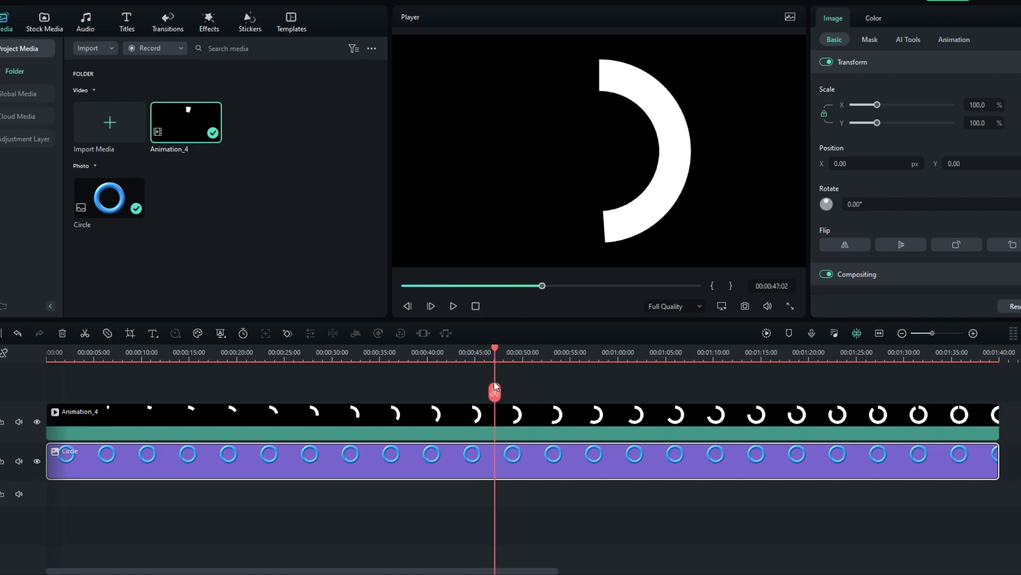
left_click(119, 208)
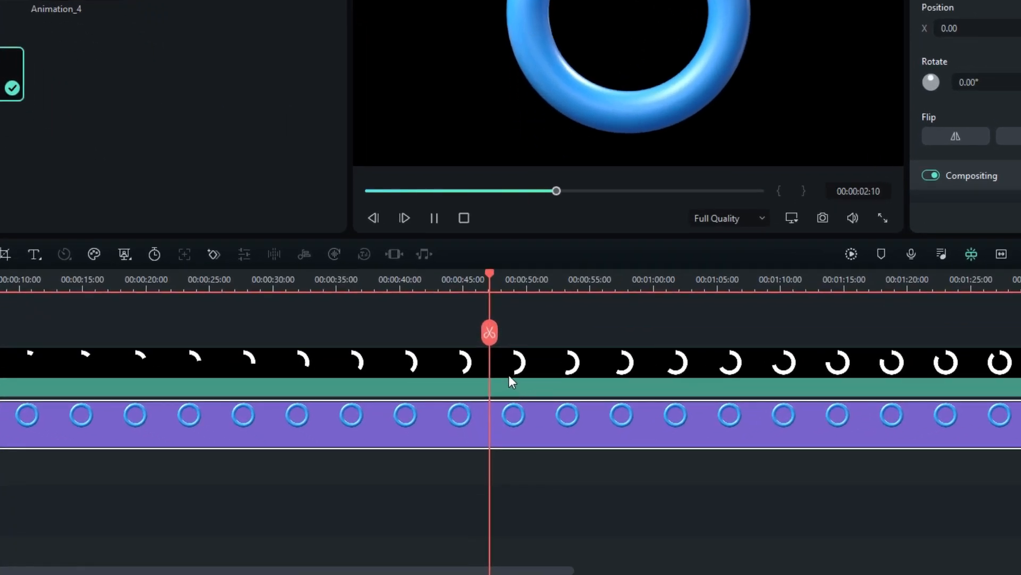
left_click(506, 429)
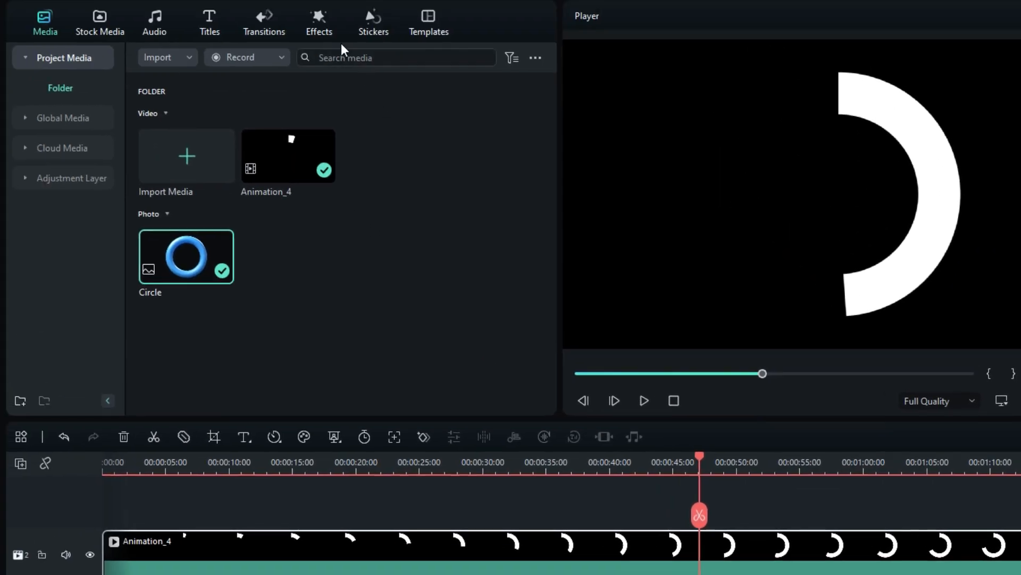
left_click(319, 21)
scroll(45, 69, "up", 3)
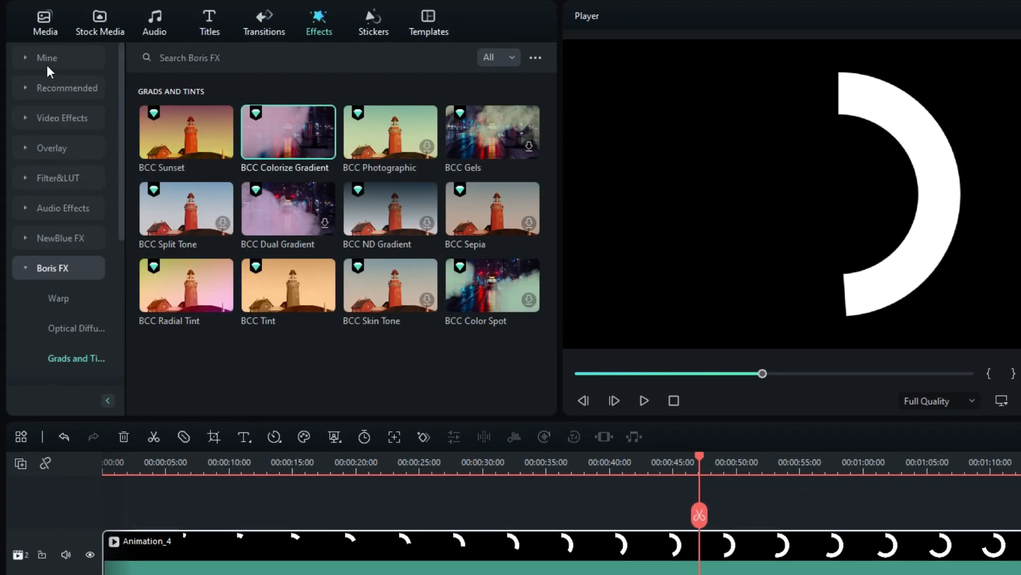
left_click(47, 61)
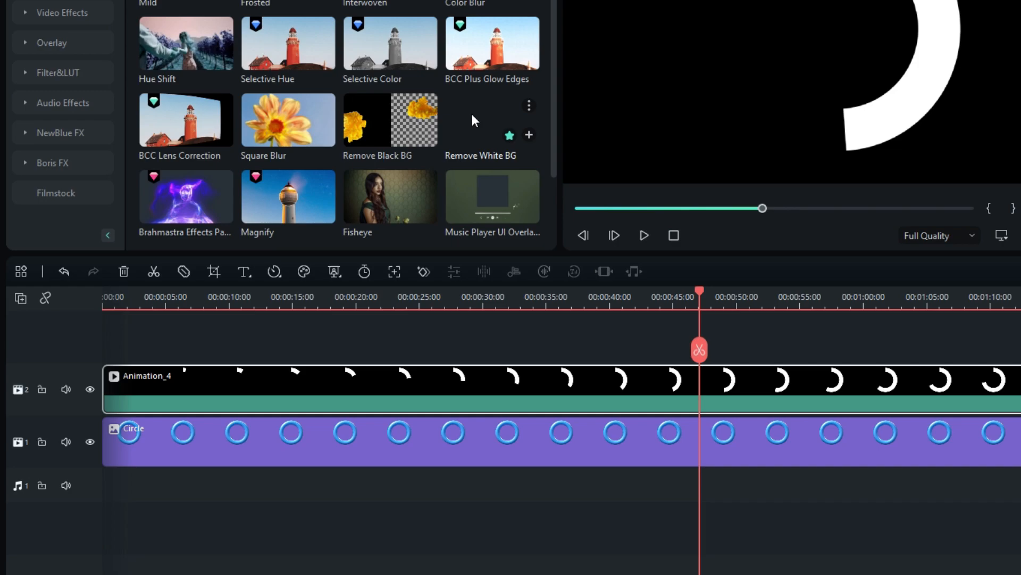
left_click_drag(471, 187, 589, 305)
left_click_drag(589, 228, 582, 379)
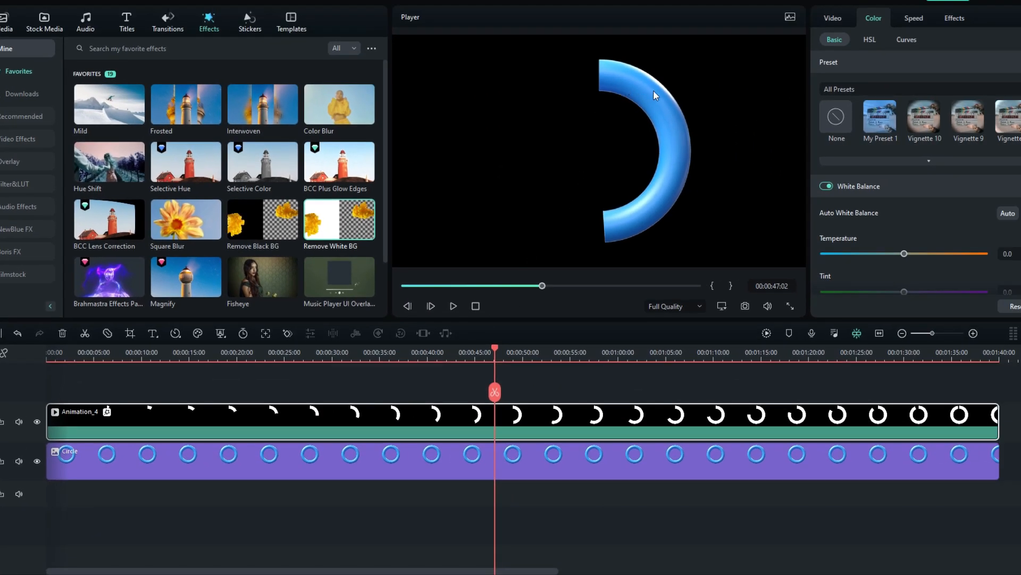
Step: Set the Remove White BG effect's feather radius to 0 and check the ring's edges in a full-screen preview
left_click_drag(500, 352, 652, 363)
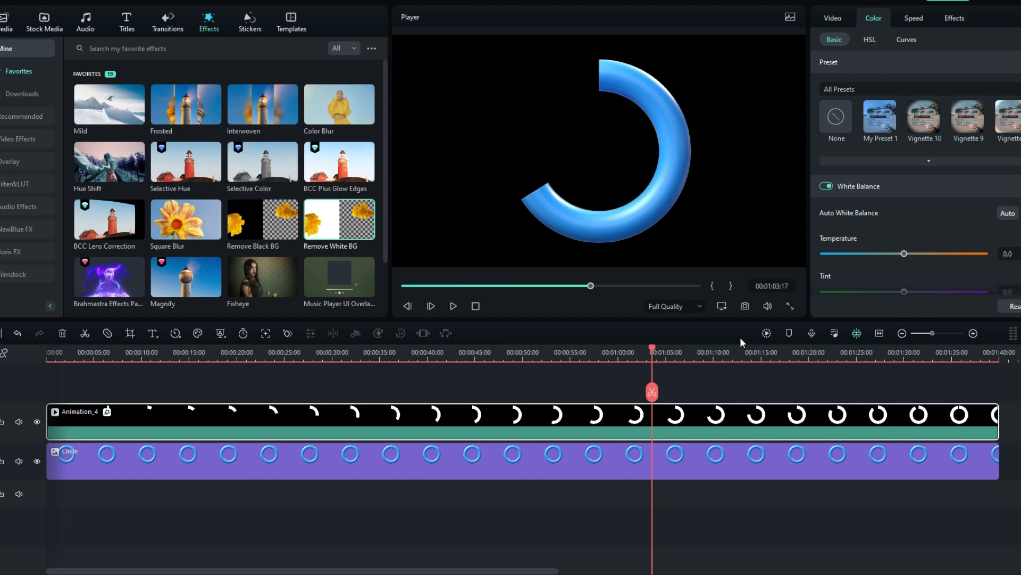
left_click(789, 307)
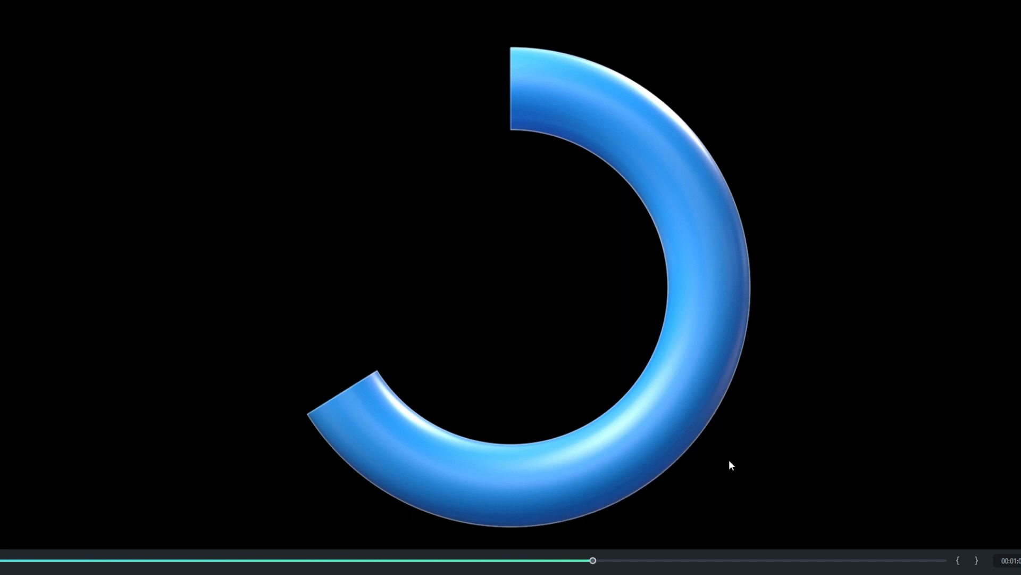
key("Escape")
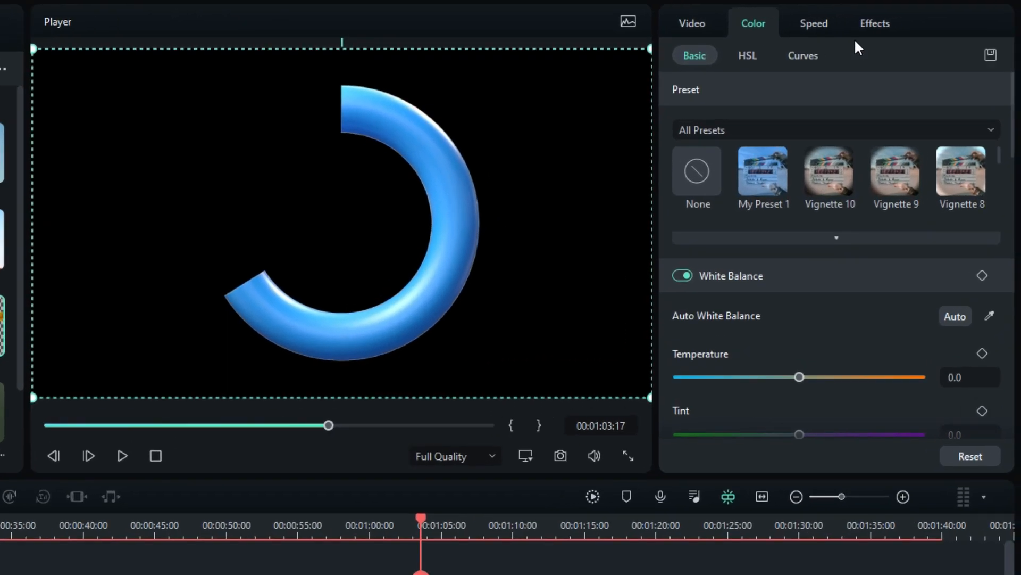
left_click(948, 18)
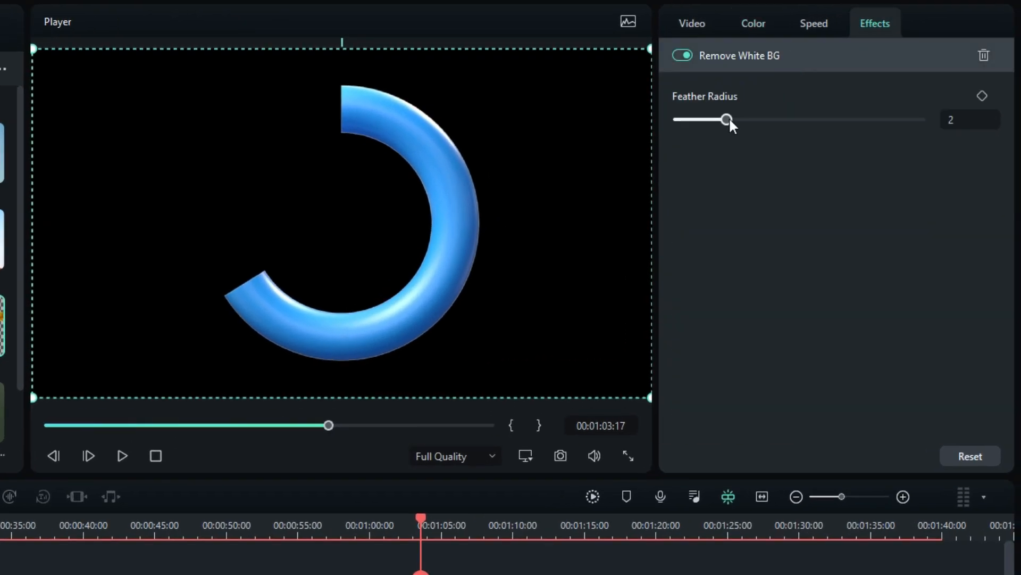
left_click_drag(729, 120, 612, 123)
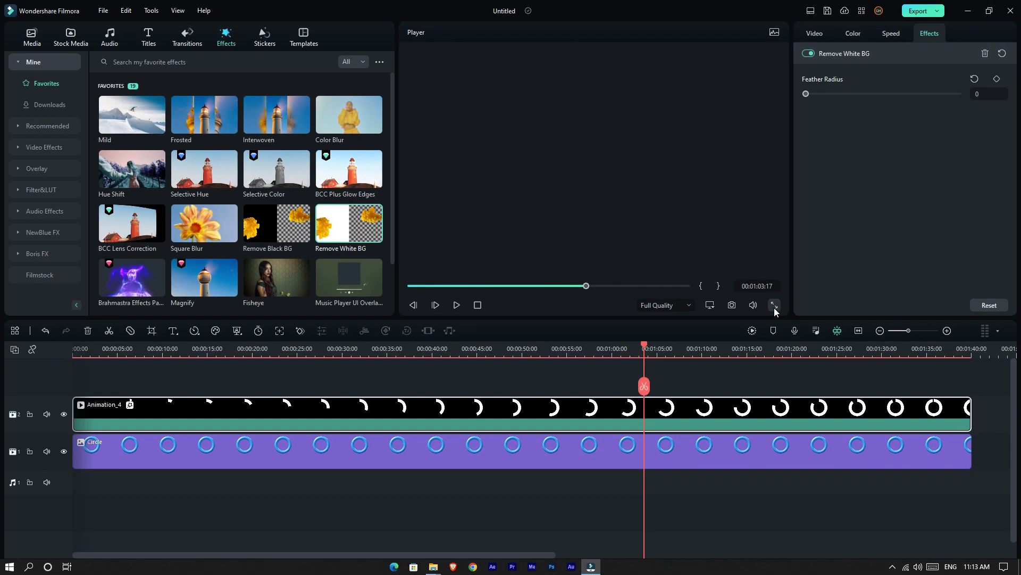
left_click(628, 456)
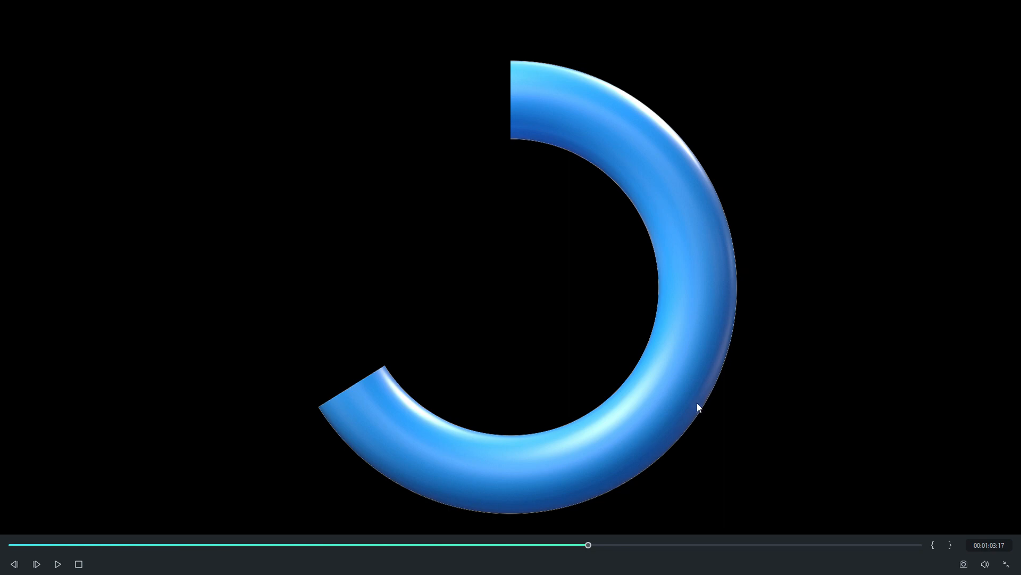
left_click(1003, 563)
Step: Add the black round countdown sticker reading 118 at the start of a track above Animation_4 and scale it to 35.5%
left_click_drag(643, 347, 538, 358)
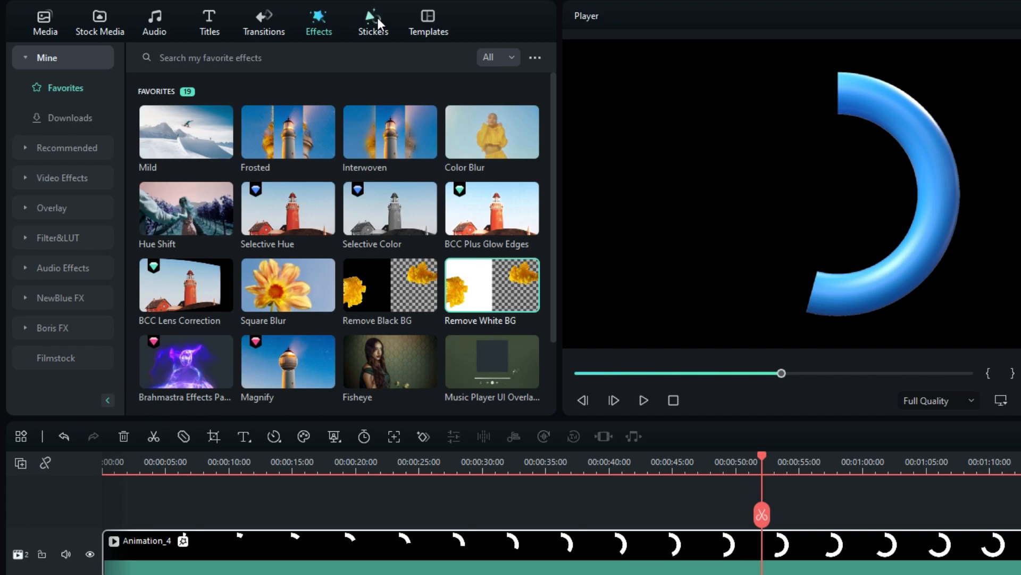
left_click(377, 17)
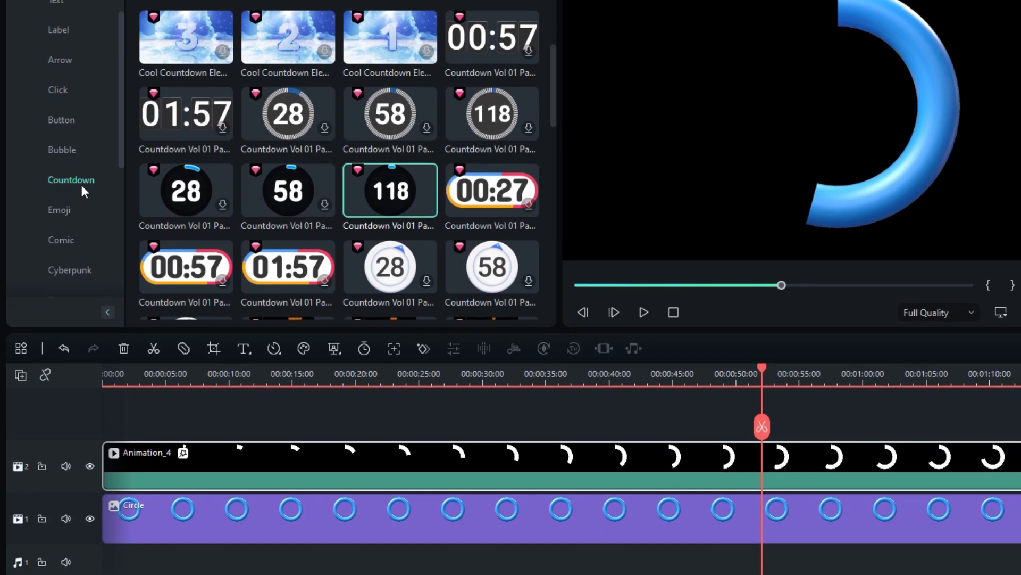
mouse_move(376, 204)
left_click_drag(379, 189, 125, 414)
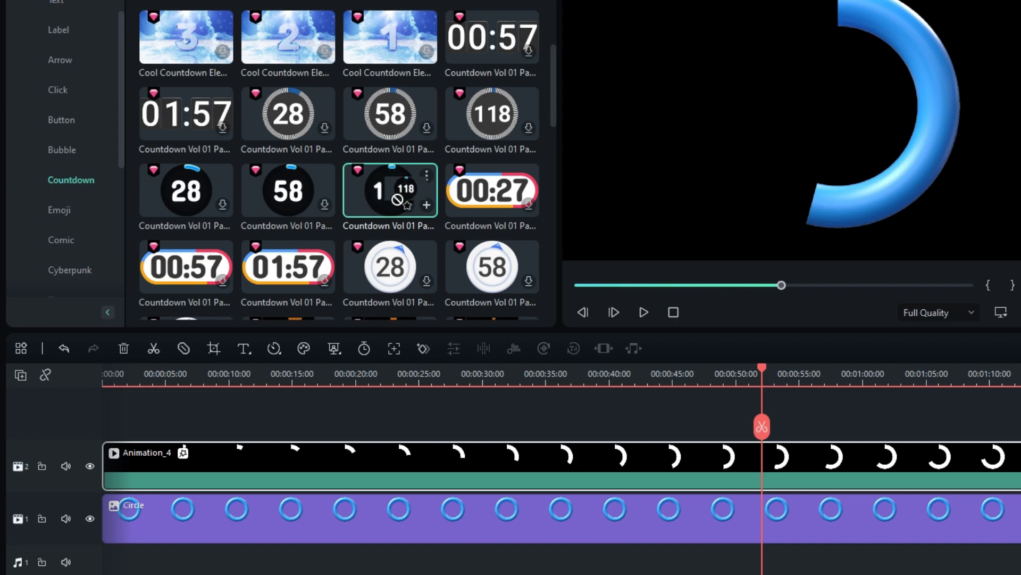
left_click_drag(125, 296, 125, 296)
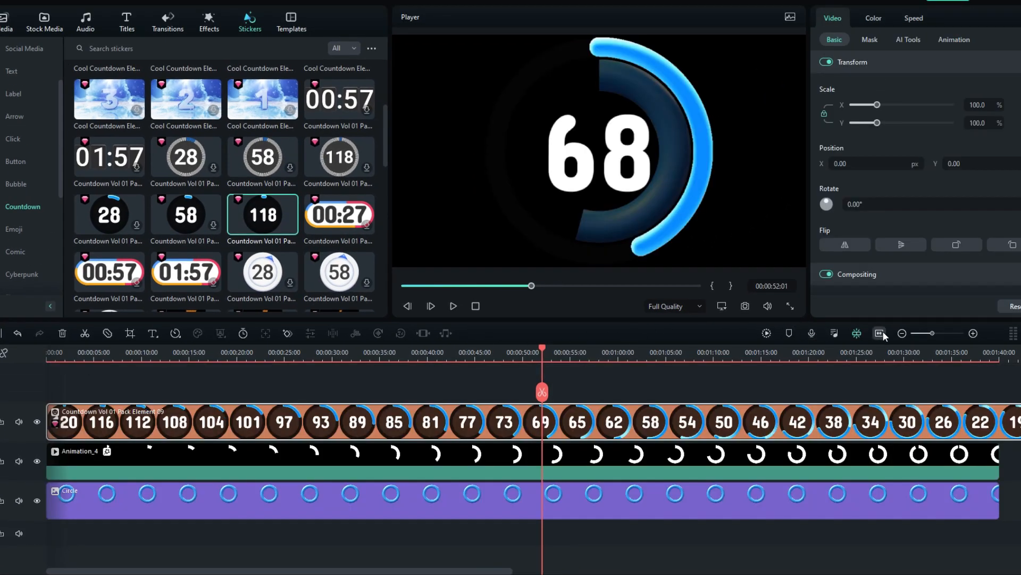
left_click(881, 333)
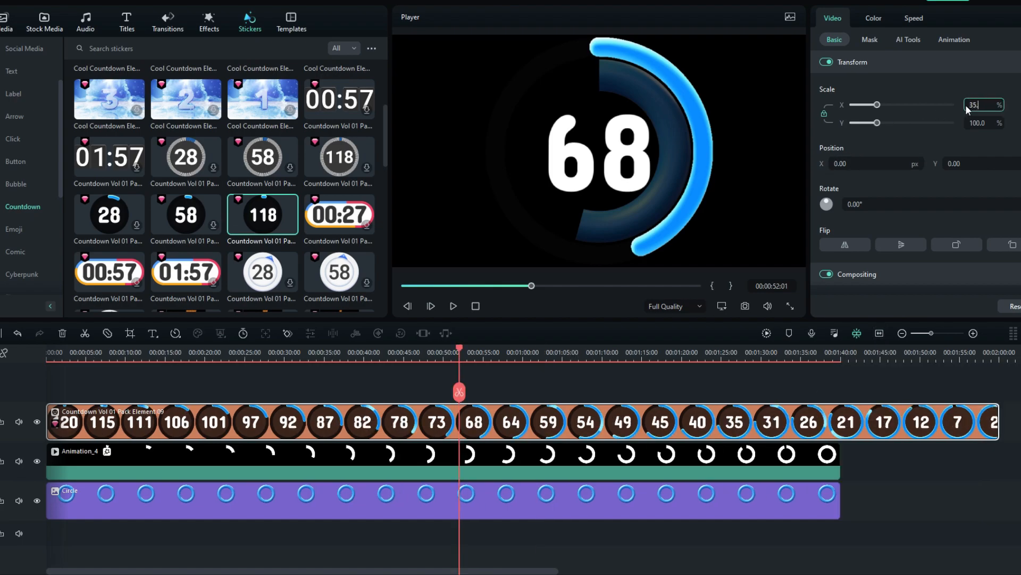
key("Return")
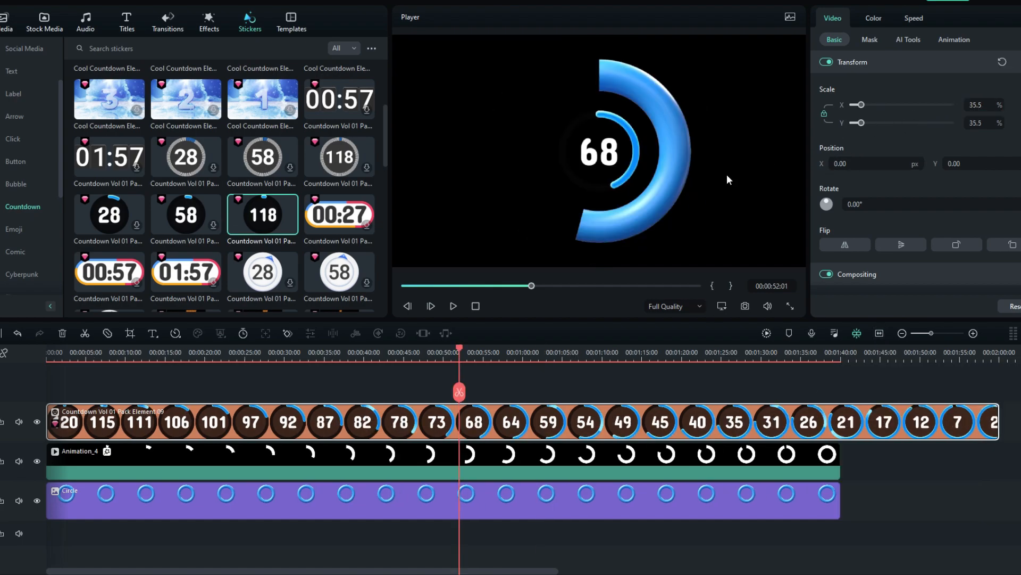
Step: Split the countdown clip at about 20 seconds, delete the part before the cut and move the remainder to the timeline start
left_click_drag(457, 356, 205, 351)
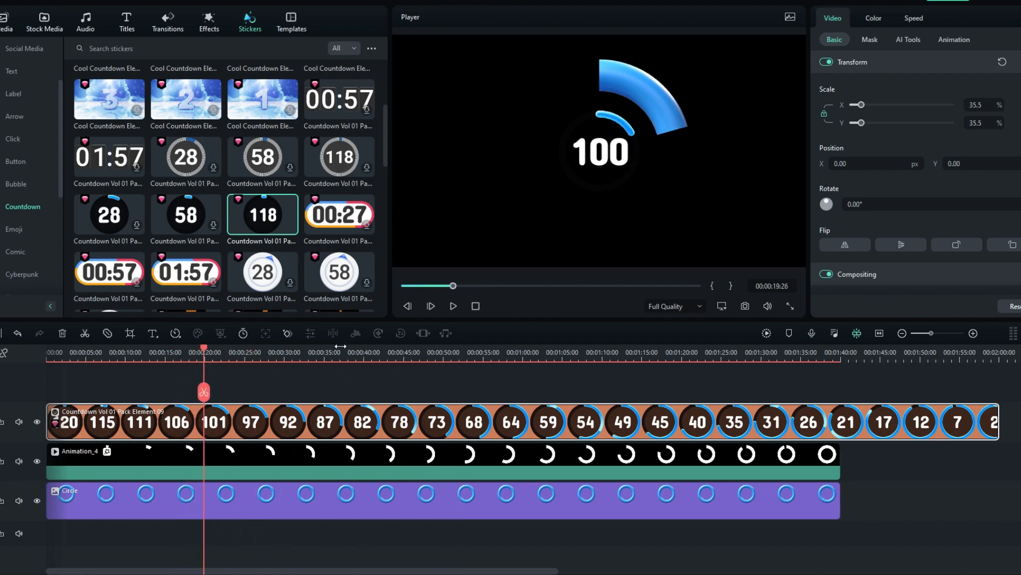
left_click(201, 395)
left_click(194, 411)
key("Delete")
left_click_drag(216, 423, 55, 427)
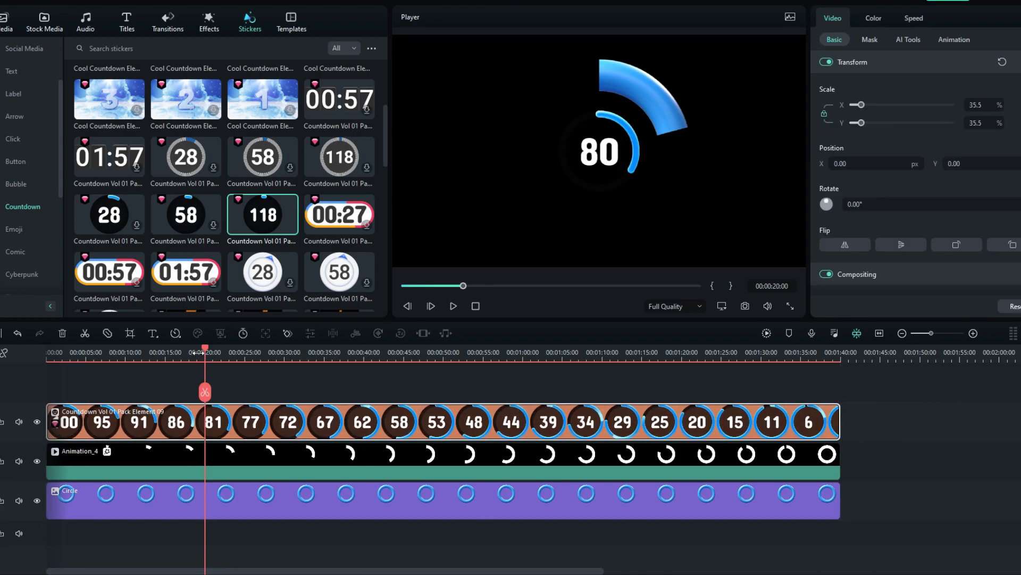
Step: Apply a circle mask to the countdown clip to hide its progress ring
left_click_drag(206, 350, 250, 366)
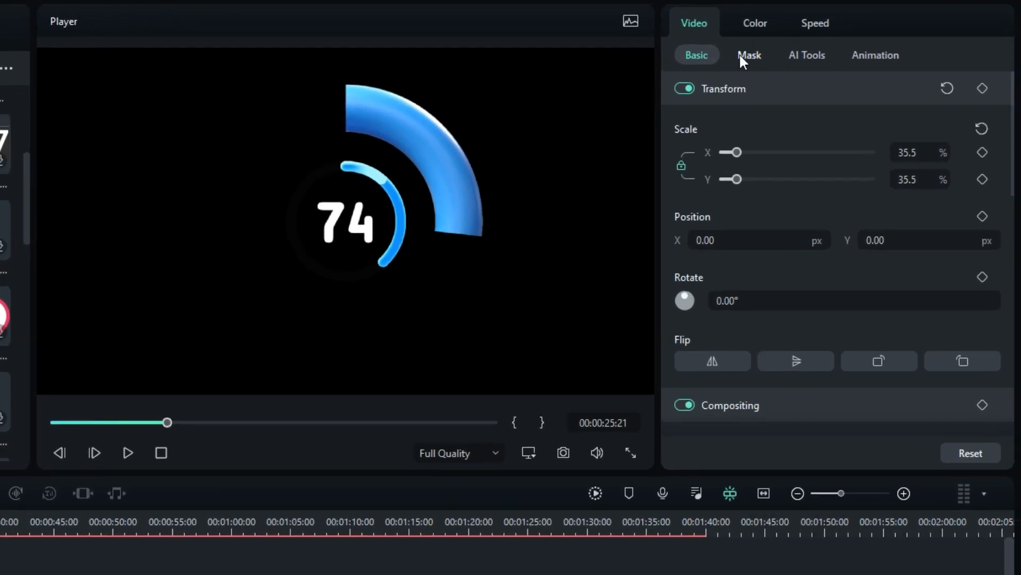
left_click(865, 39)
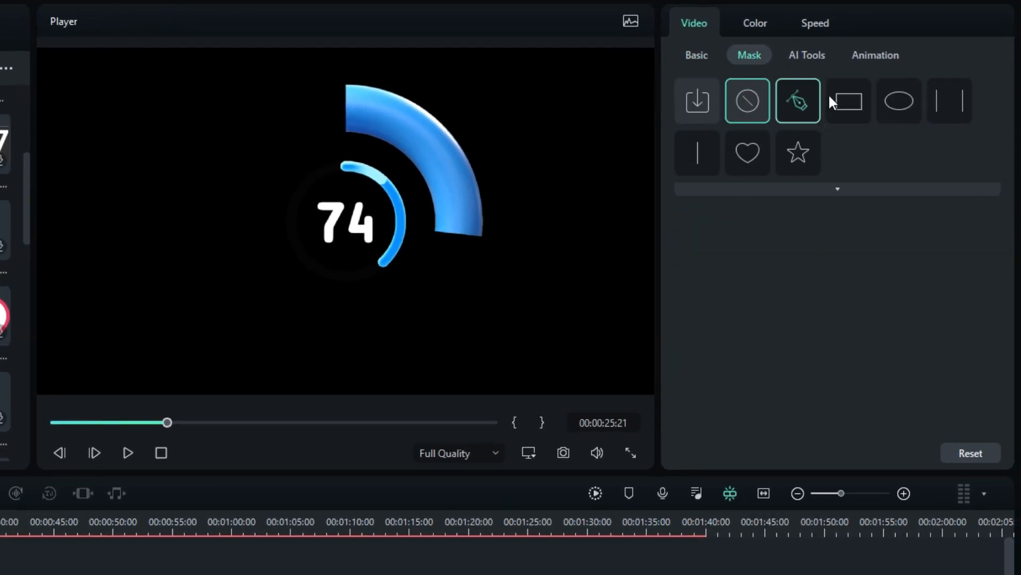
left_click(887, 95)
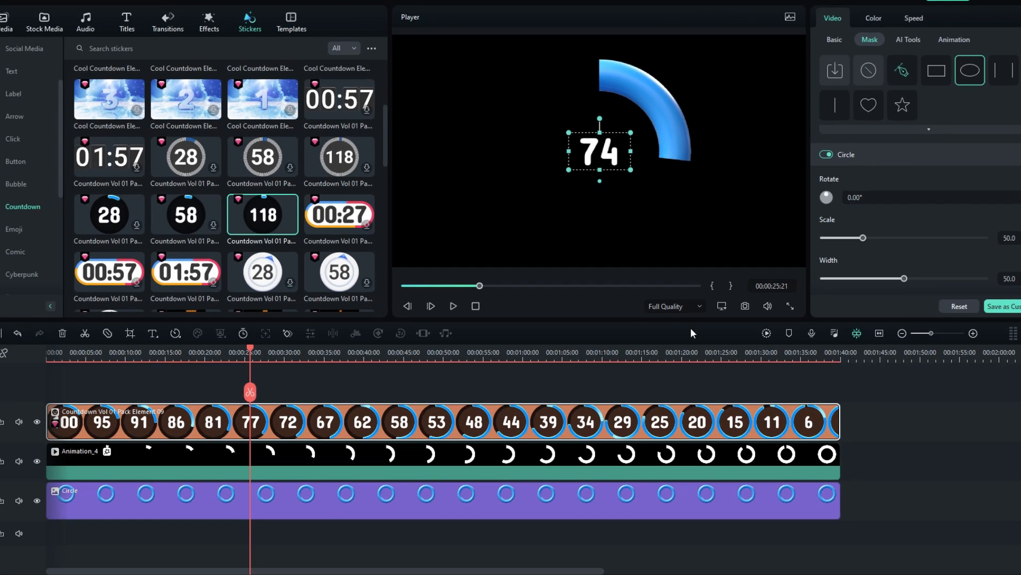
Step: Move the countdown clip up one track and place the White solid color clip beneath it at the timeline start
left_click_drag(525, 422, 513, 393)
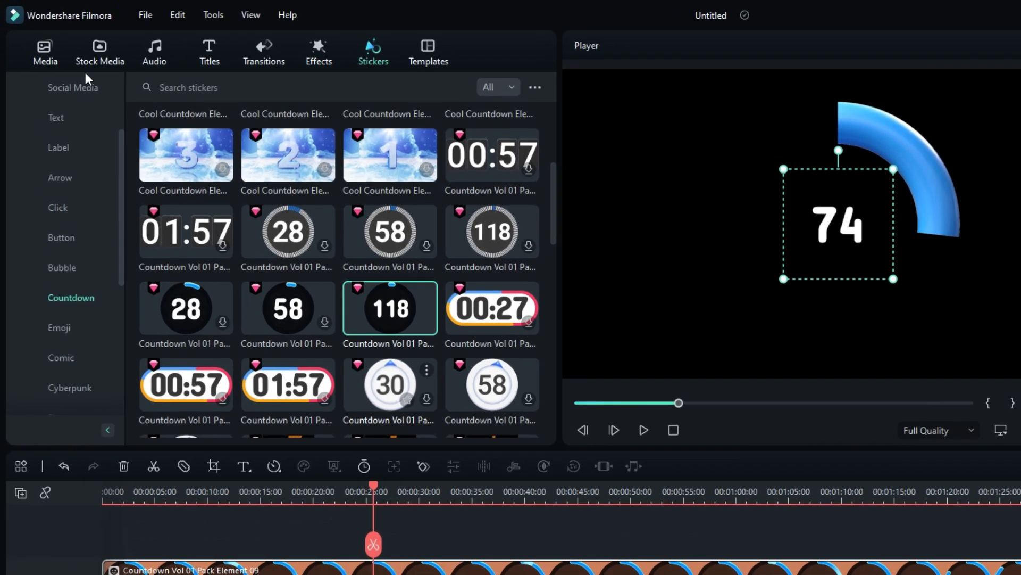
left_click(88, 47)
left_click_drag(387, 314, 88, 574)
left_click_drag(87, 383, 87, 394)
left_click(105, 257)
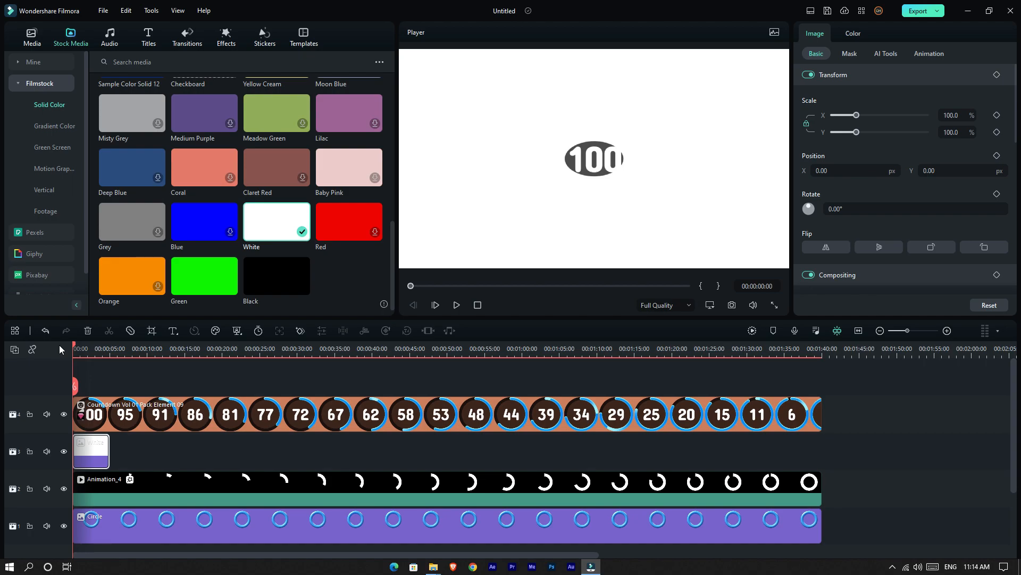
Step: Set the countdown's circle mask height to 50% and its X position to 49 px
left_click(153, 424)
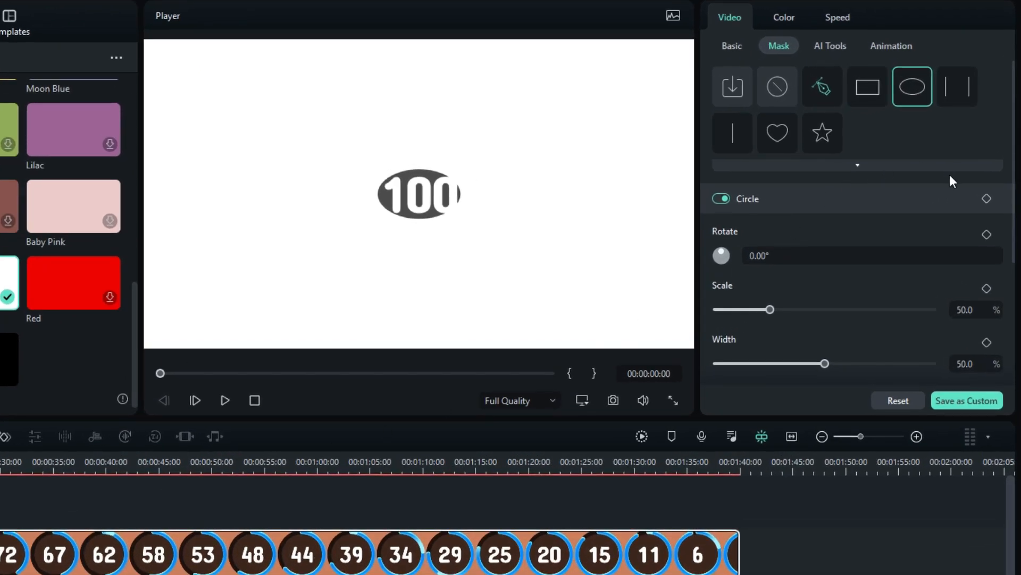
scroll(952, 176, "down", 3)
double_click(958, 238)
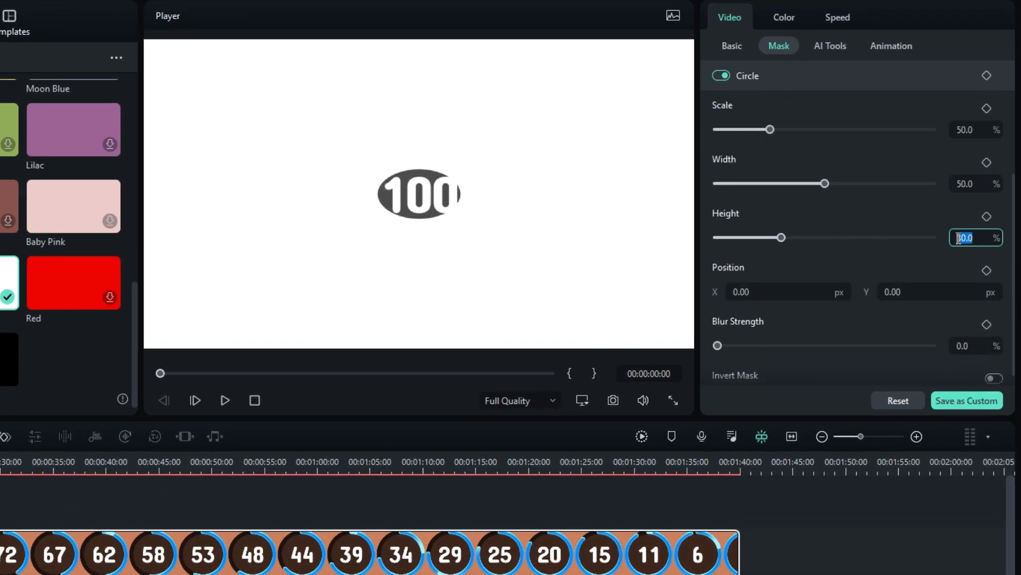
type("50")
key("Return")
left_click_drag(742, 291, 770, 291)
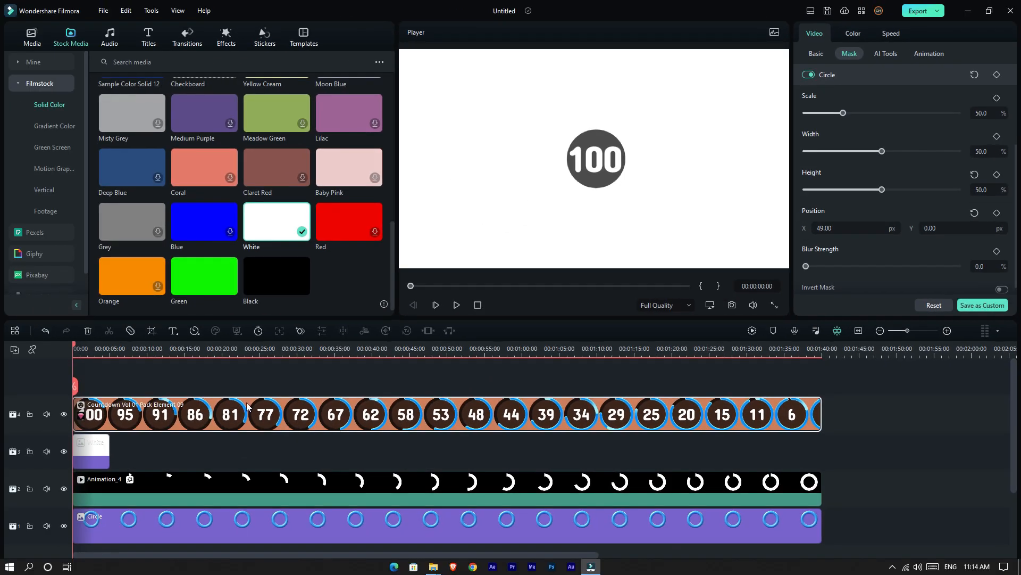
Step: Delete the white solid color clip and move the countdown clip down to the track directly above Animation_4
left_click(101, 452)
key("Delete")
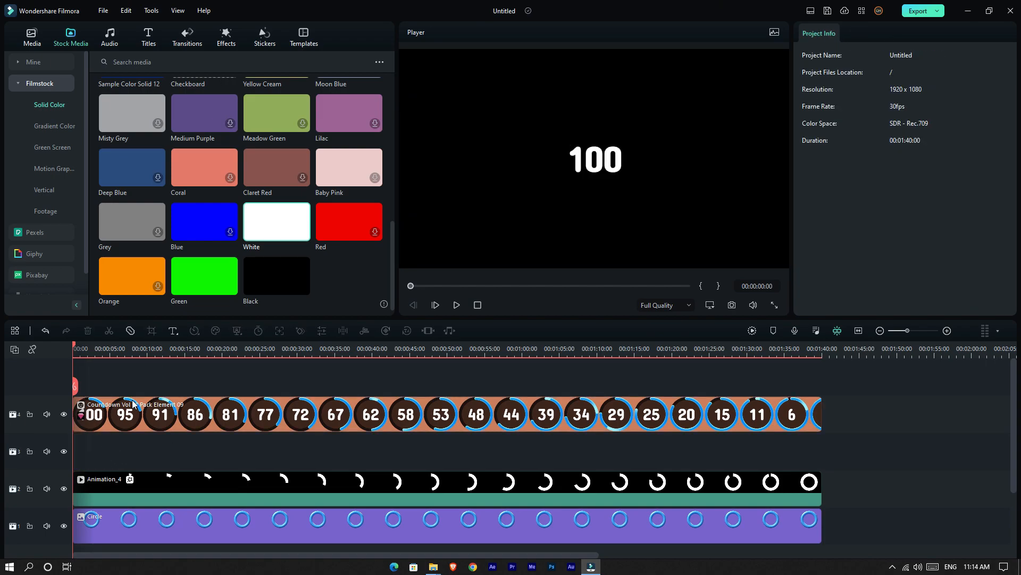
left_click(118, 430)
left_click_drag(118, 430, 118, 446)
scroll(94, 371, "down", 1)
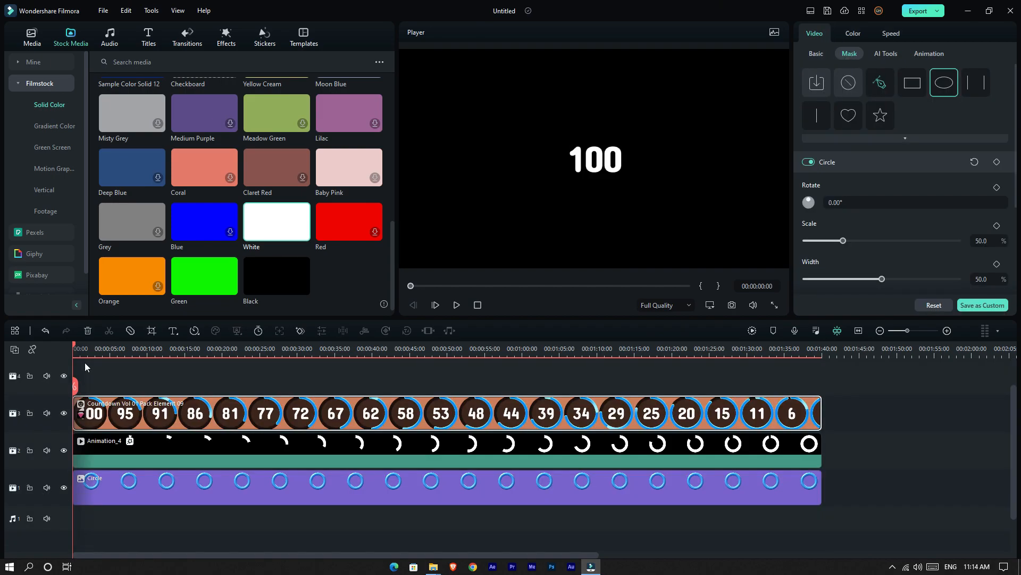
Step: Reverse the countdown clip's playback and scrub through the timeline to check the count against the ring
left_click_drag(75, 347, 469, 385)
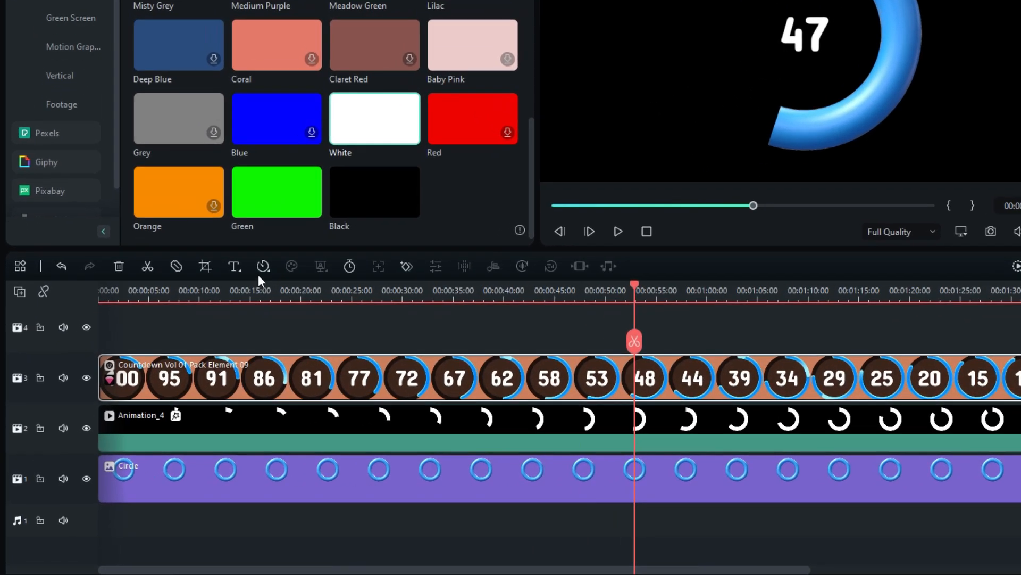
left_click(194, 330)
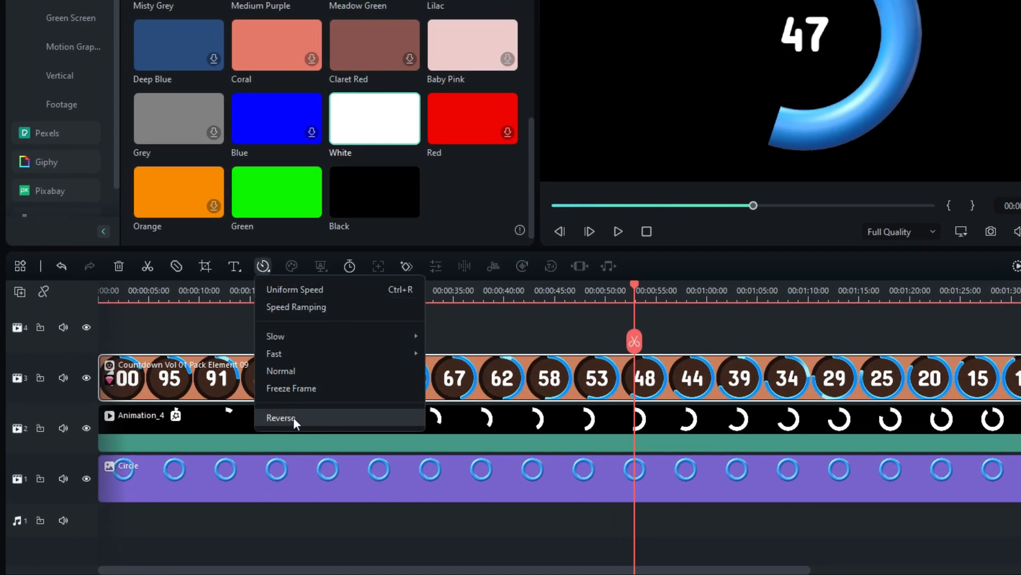
left_click(339, 422)
left_click_drag(636, 288, 822, 312)
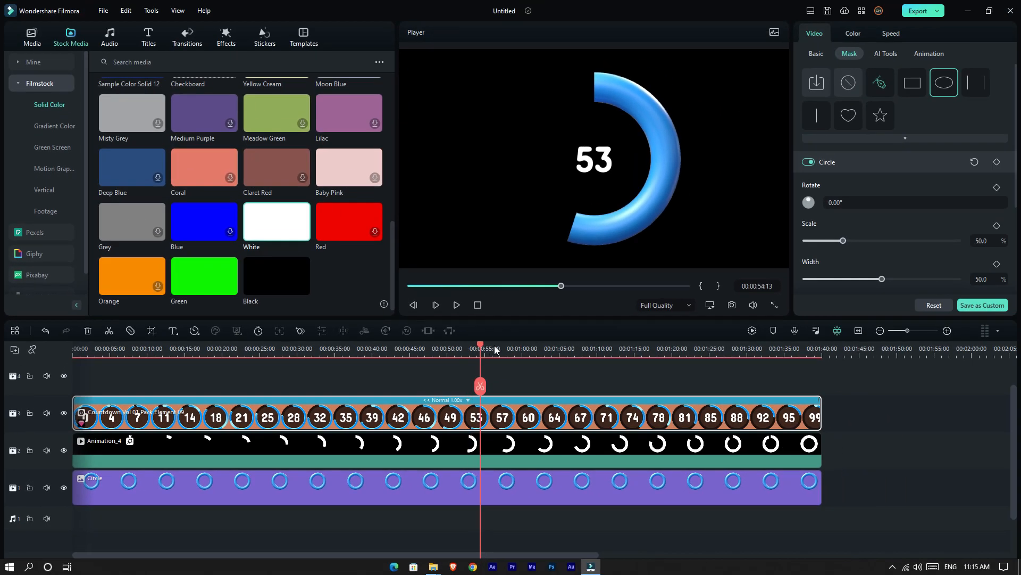
left_click_drag(606, 369, 428, 378)
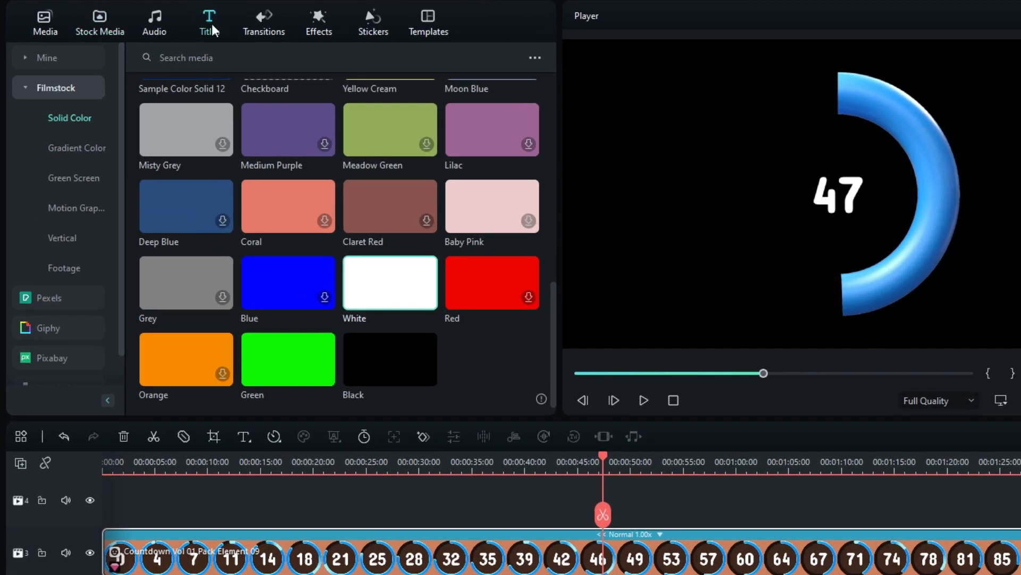
Step: Add the custom Info title on the track above the countdown at the timeline start and extend its end to match the other clips
left_click(151, 37)
left_click(183, 126)
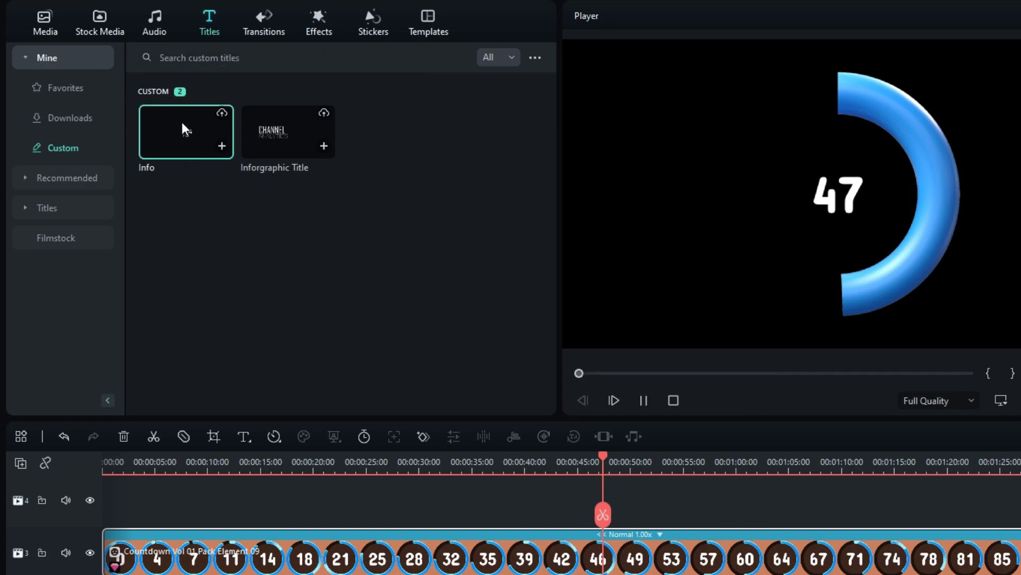
left_click_drag(369, 333, 113, 516)
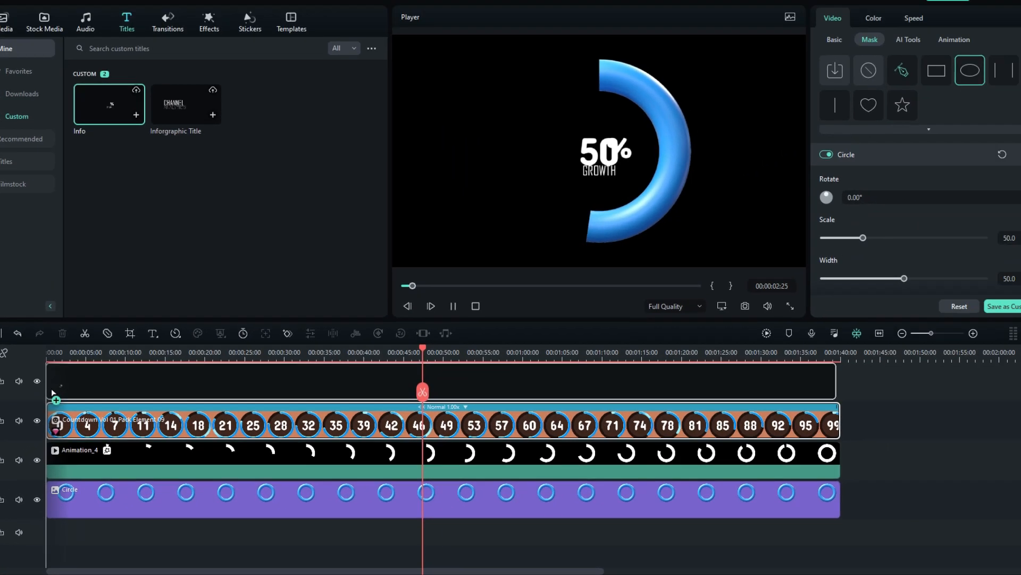
left_click_drag(53, 393, 53, 394)
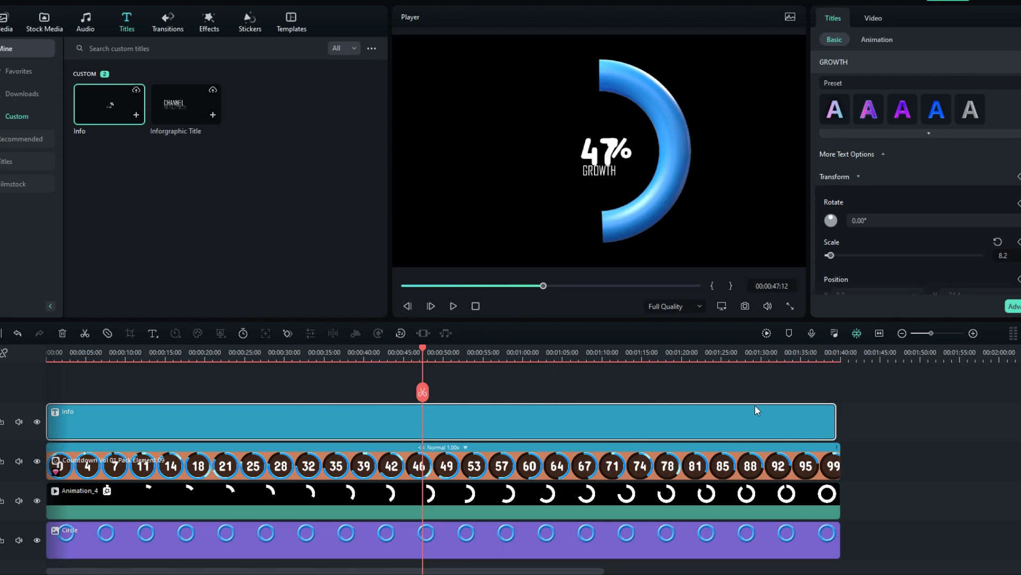
left_click_drag(835, 420, 840, 420)
Step: Shift the countdown clip to the left and slightly up so the number clears the percent sign inside the ring
left_click(447, 468)
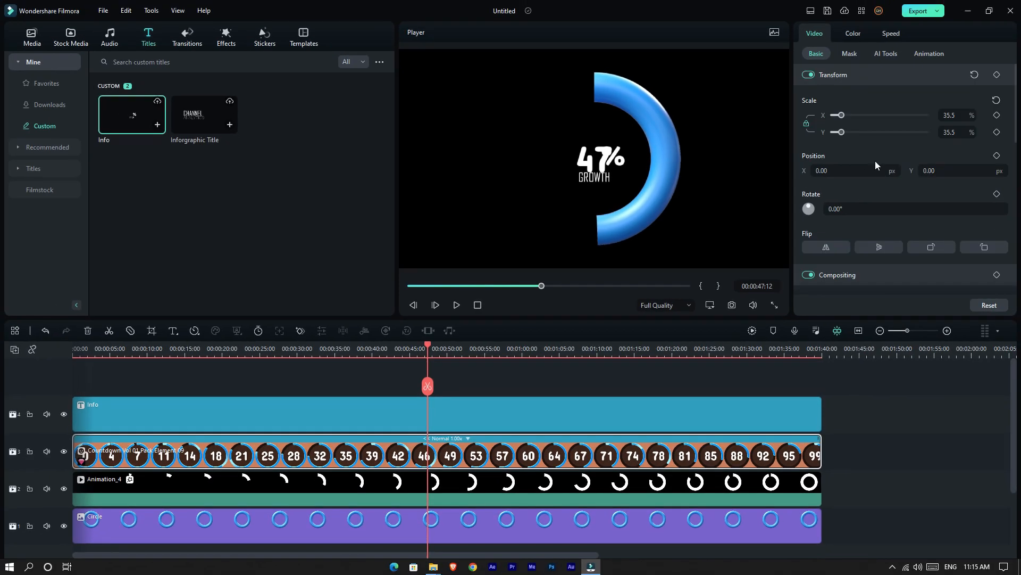
left_click_drag(834, 171, 801, 170)
left_click_drag(931, 171, 943, 171)
Step: Replace the GROWTH text in the Info title with SALES
left_click(595, 412)
left_click(595, 174)
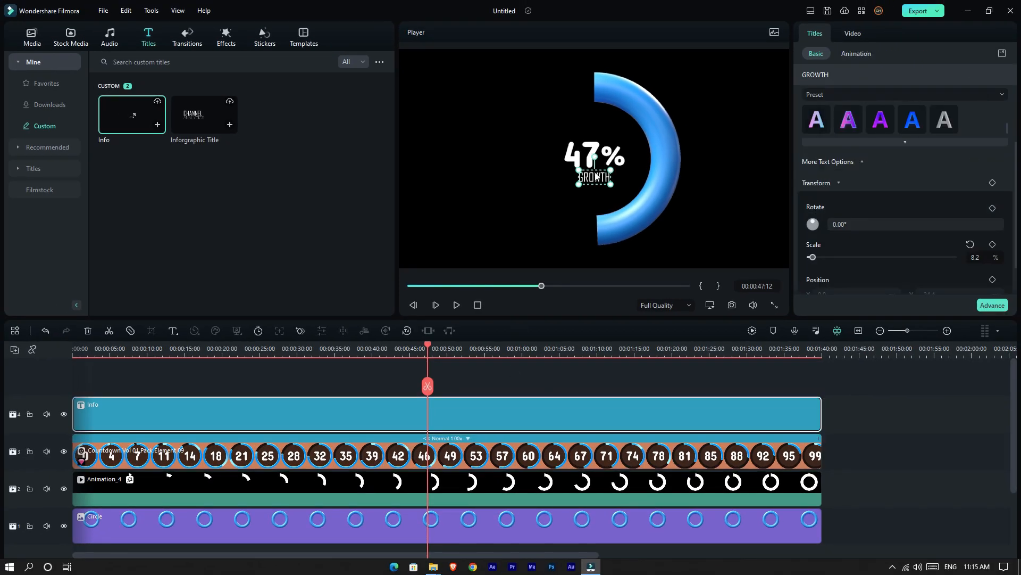
scroll(979, 116, "up", 3)
double_click(841, 152)
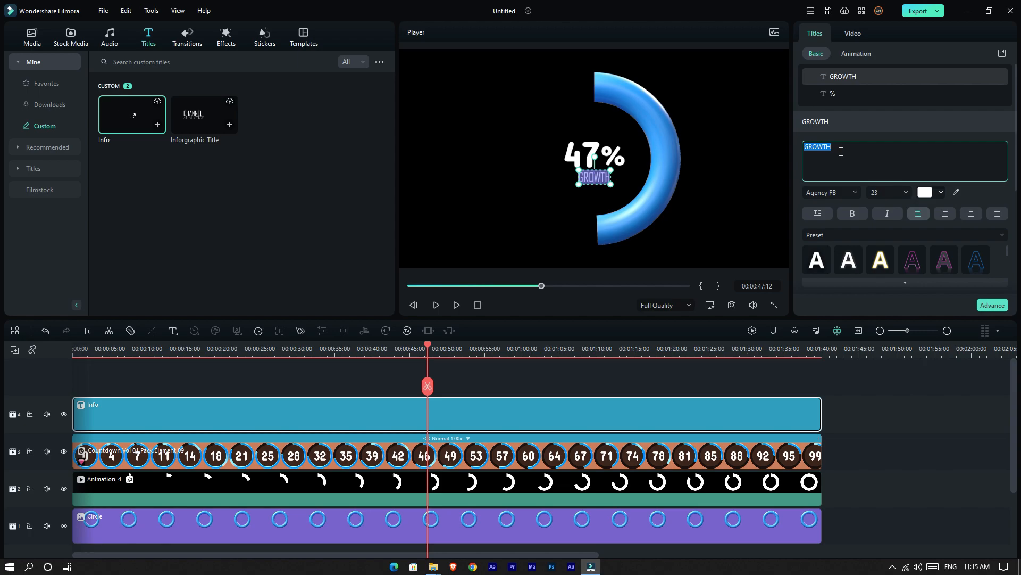
key("BackSpace")
type("SALES")
left_click(919, 414)
Step: Nudge the SALES text slightly lower under the number and scrub the timeline to about 00:01:12 to check the layout
left_click_drag(426, 353, 571, 350)
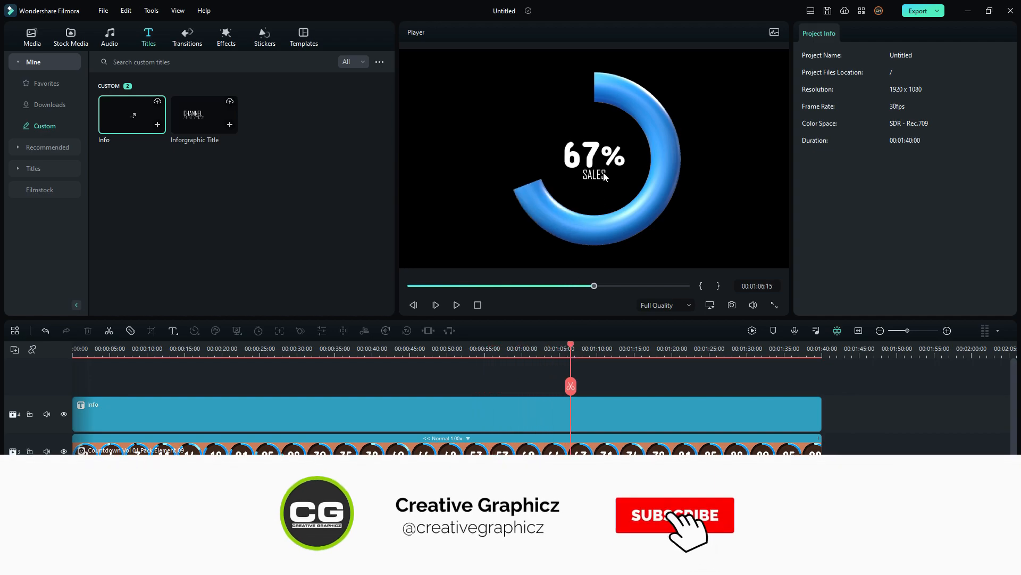
left_click(603, 175)
left_click_drag(604, 175, 603, 176)
left_click(866, 376)
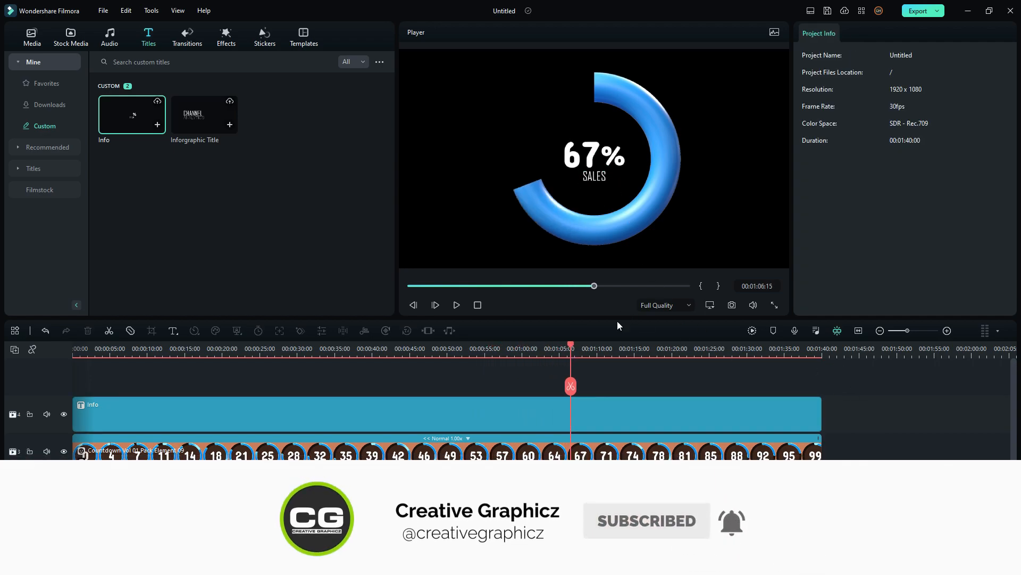
left_click_drag(571, 350, 619, 385)
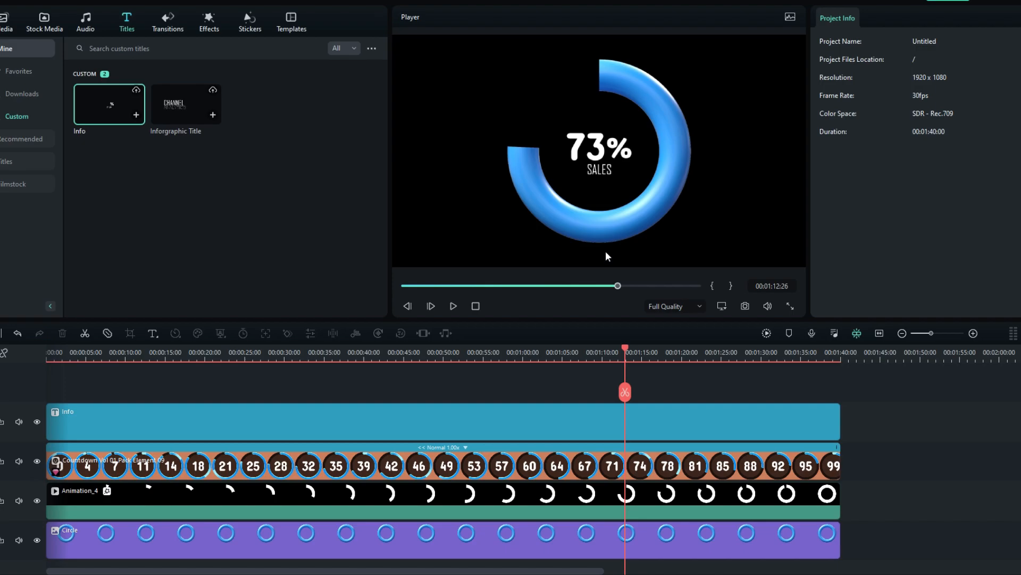
Step: Apply the BCC Colorize Gradient effect from Boris FX Grads and Tints to the Circle clip
left_click(633, 527)
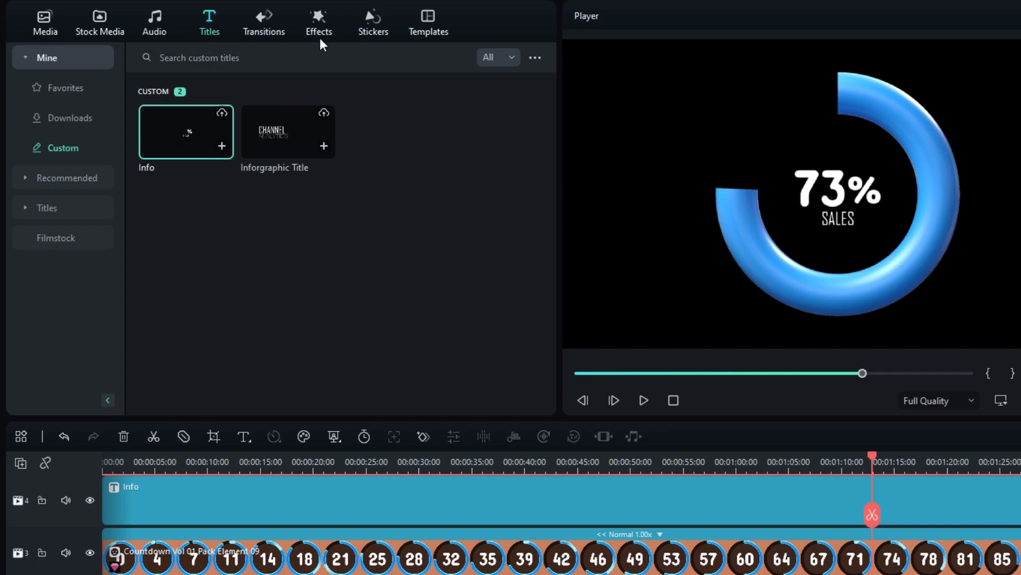
left_click(321, 38)
left_click(49, 326)
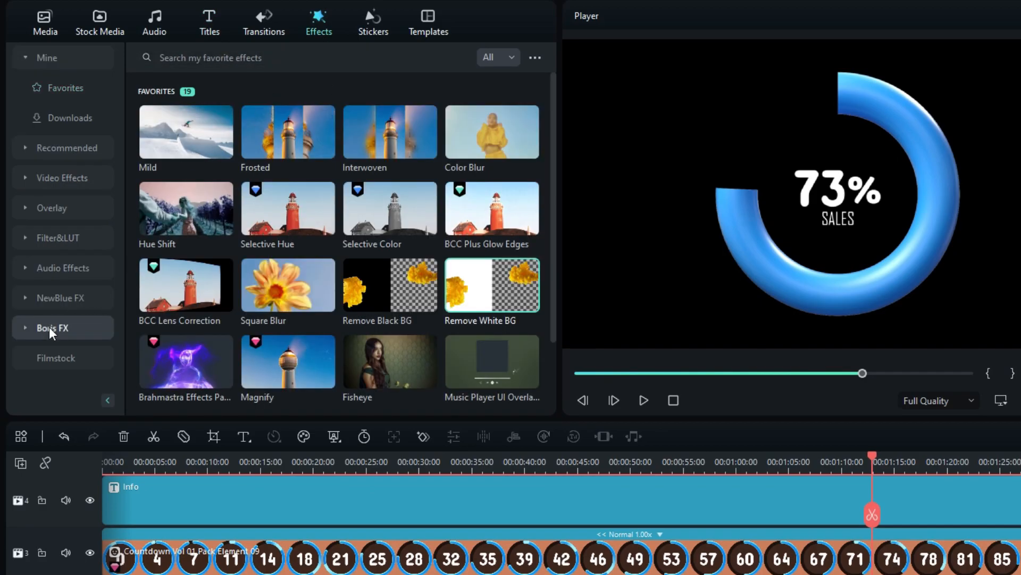
scroll(58, 239, "down", 5)
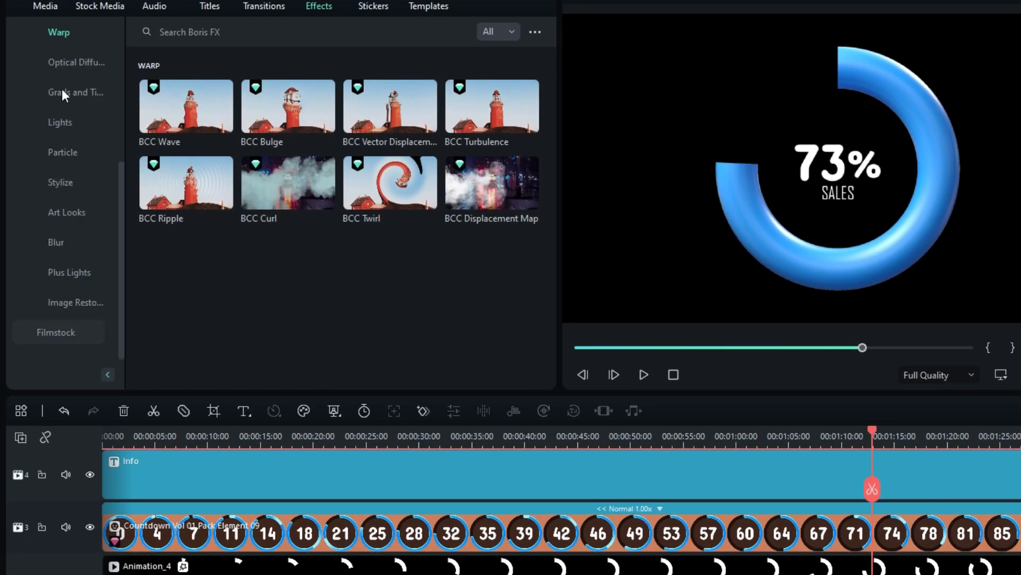
left_click(85, 93)
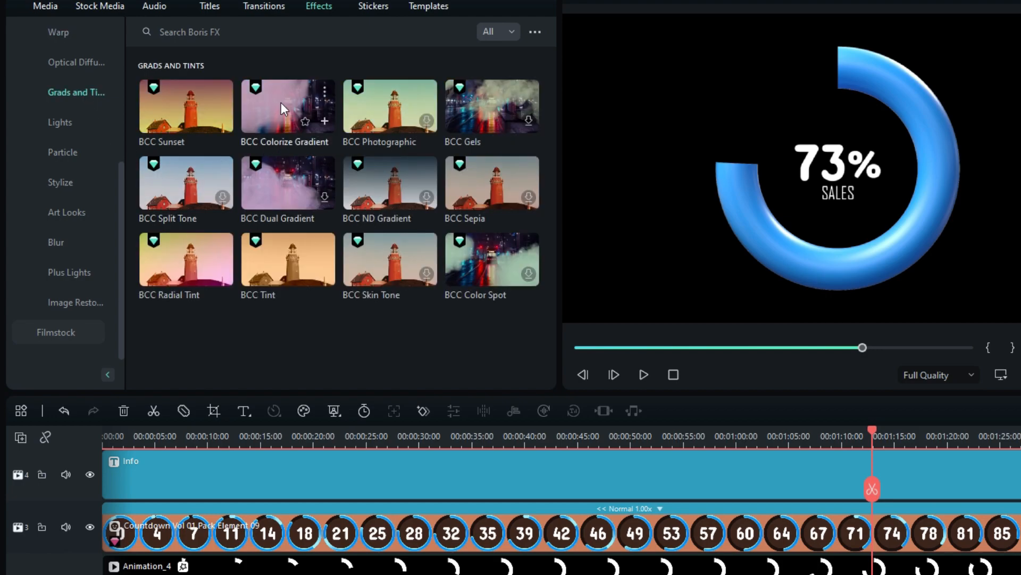
left_click_drag(282, 118, 483, 485)
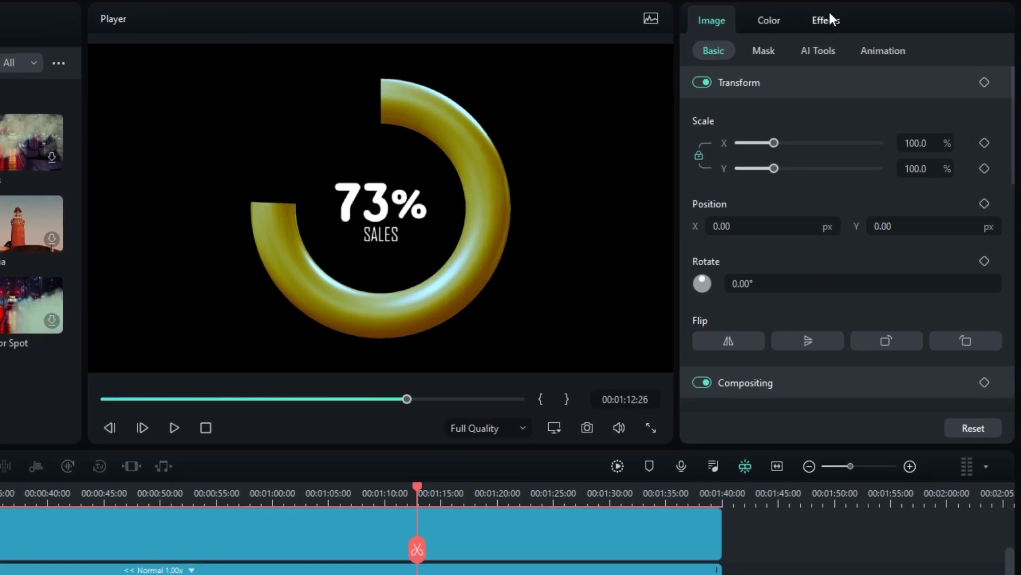
Step: Set the GPU rendering of the Circle clip's BCC Colorize Gradient effect to 16 bit float
left_click(830, 19)
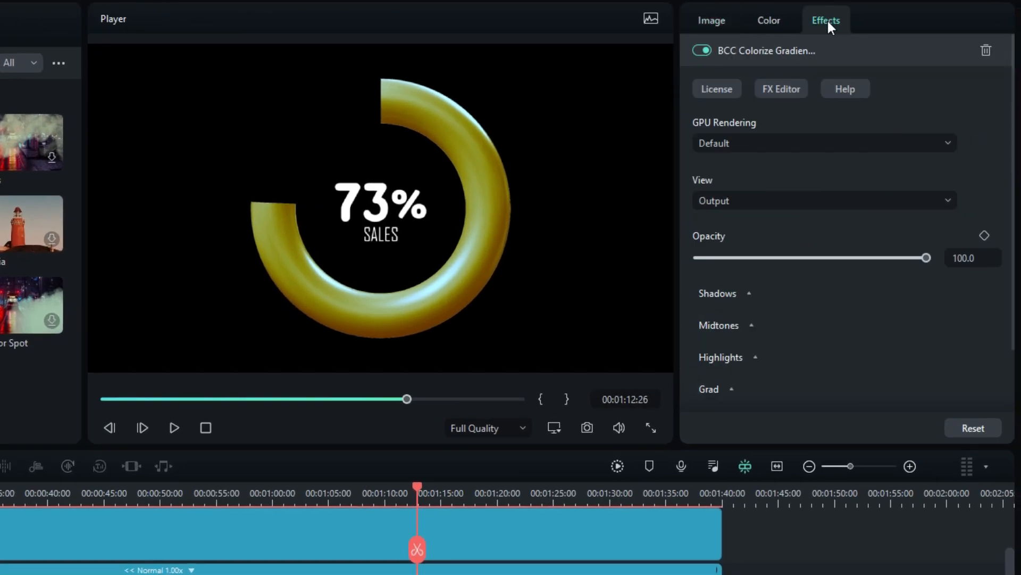
left_click(827, 142)
left_click(721, 200)
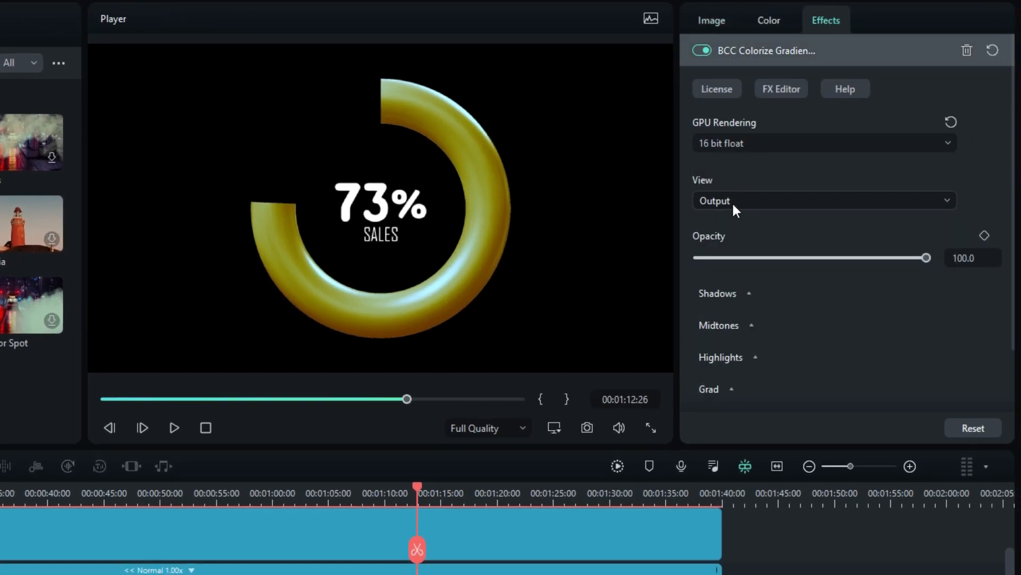
Step: Try green and dark magenta as the gradient's midtones color
scroll(981, 228, "down", 1)
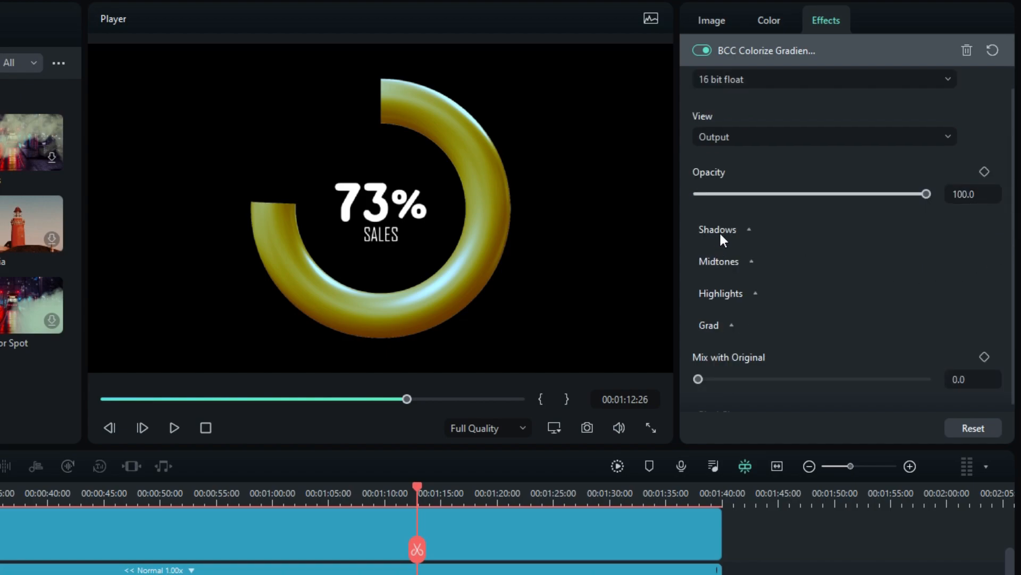
left_click(748, 261)
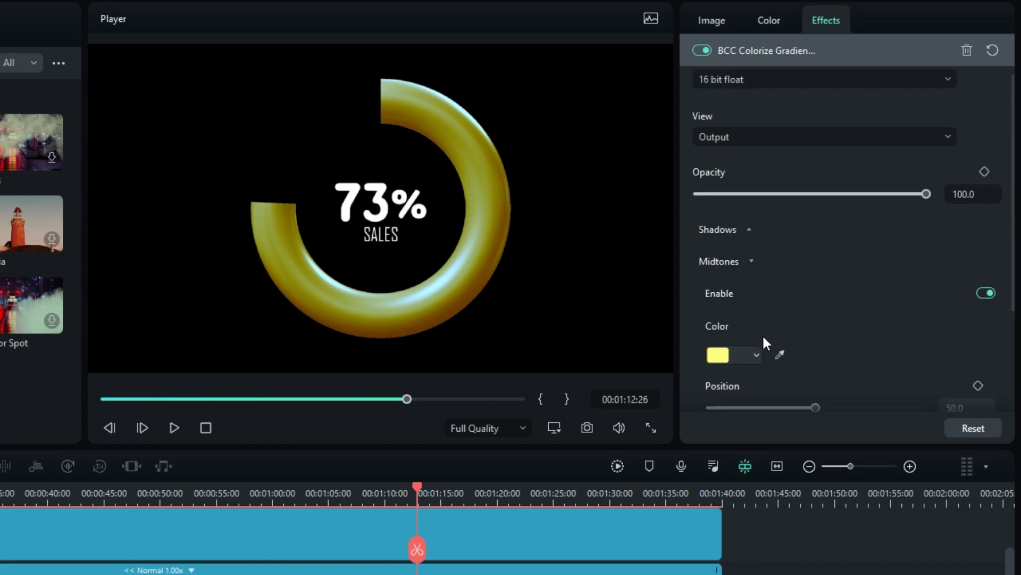
left_click(743, 355)
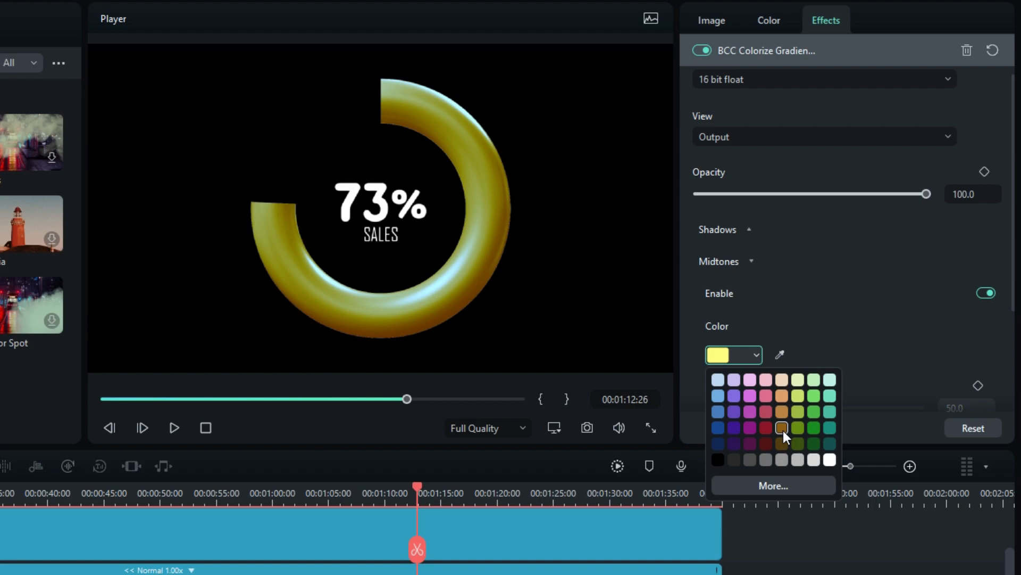
left_click(814, 427)
left_click(746, 352)
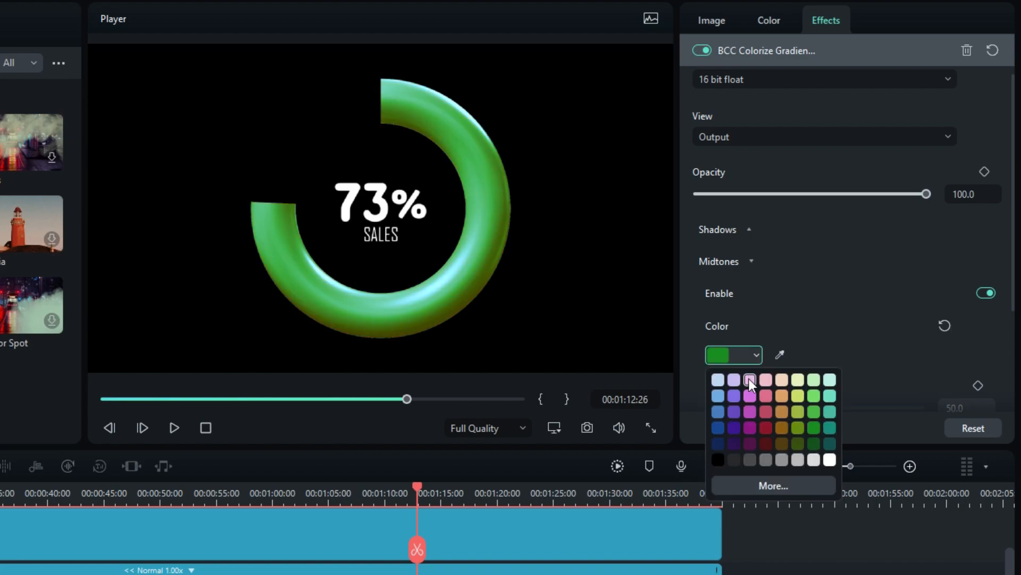
left_click(746, 427)
Step: Try a light blue as the gradient's highlights color
scroll(832, 296, "down", 2)
left_click(748, 315)
scroll(767, 346, "down", 2)
left_click(729, 283)
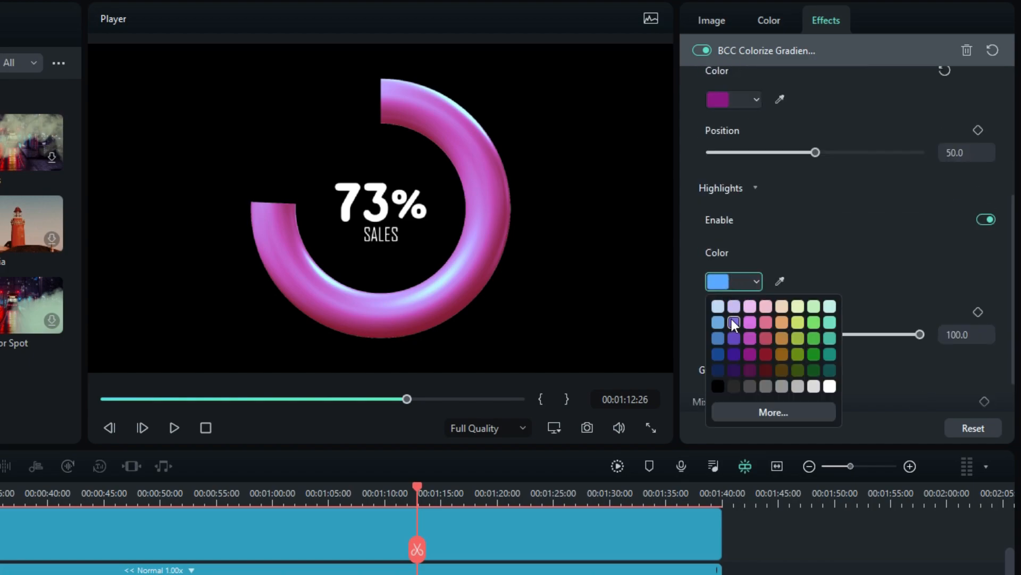
left_click(718, 322)
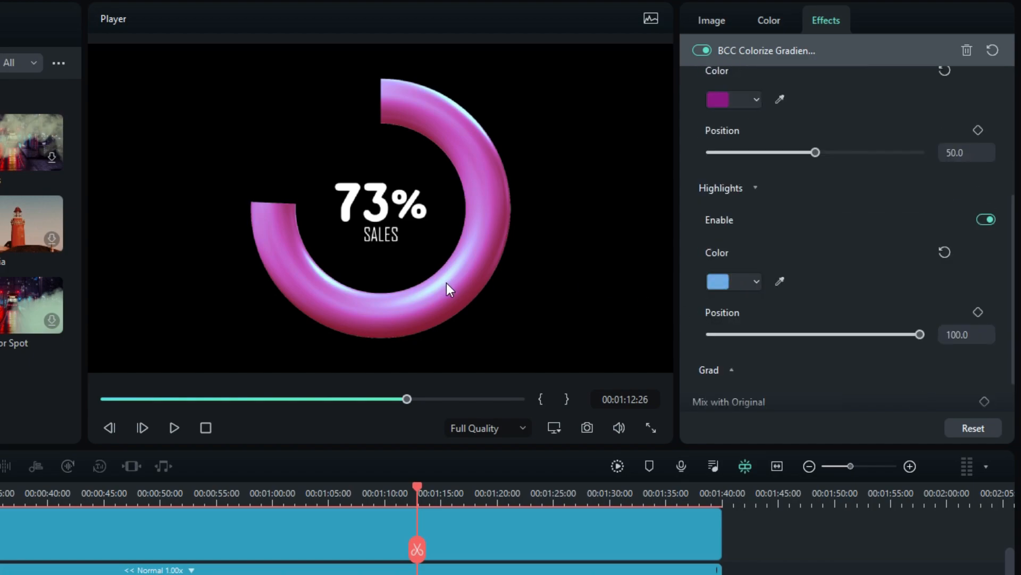
Step: Change the gradient's midtones color to dark red after trying a light magenta
left_click(755, 101)
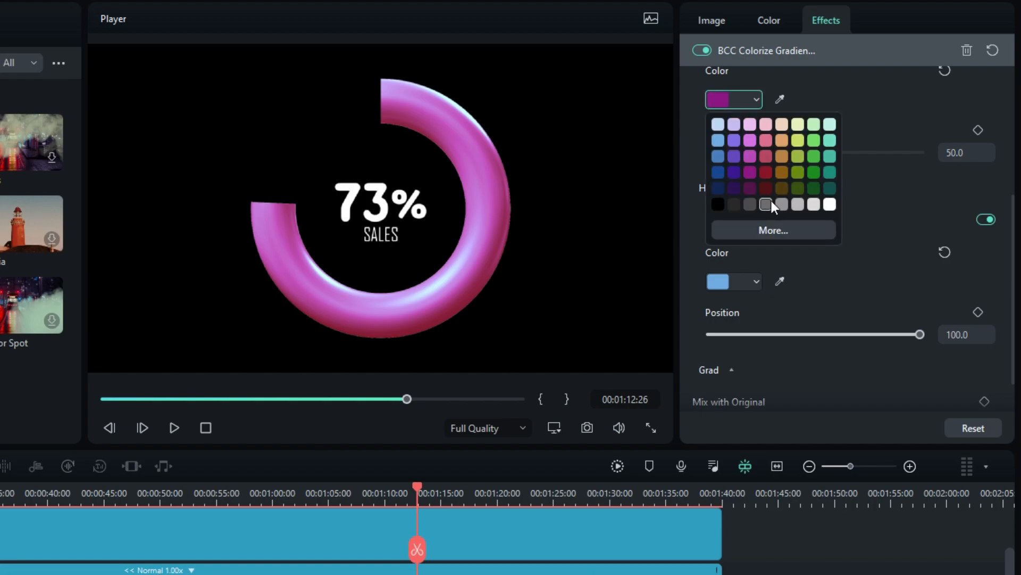
left_click(750, 140)
left_click(744, 99)
left_click(765, 174)
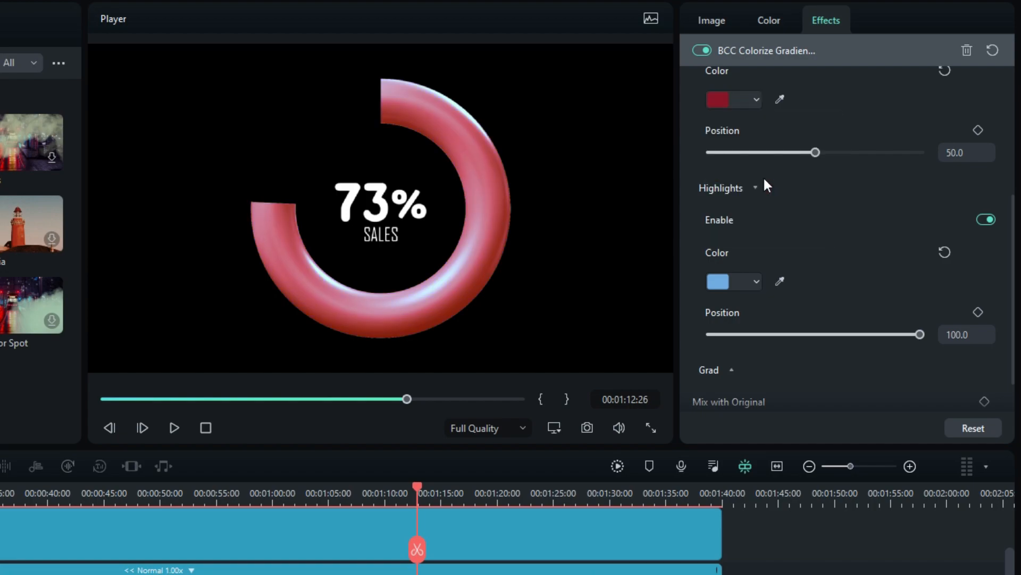
Step: Set the gradient's highlights color to white after trying pink and light grey
left_click(734, 281)
left_click(765, 322)
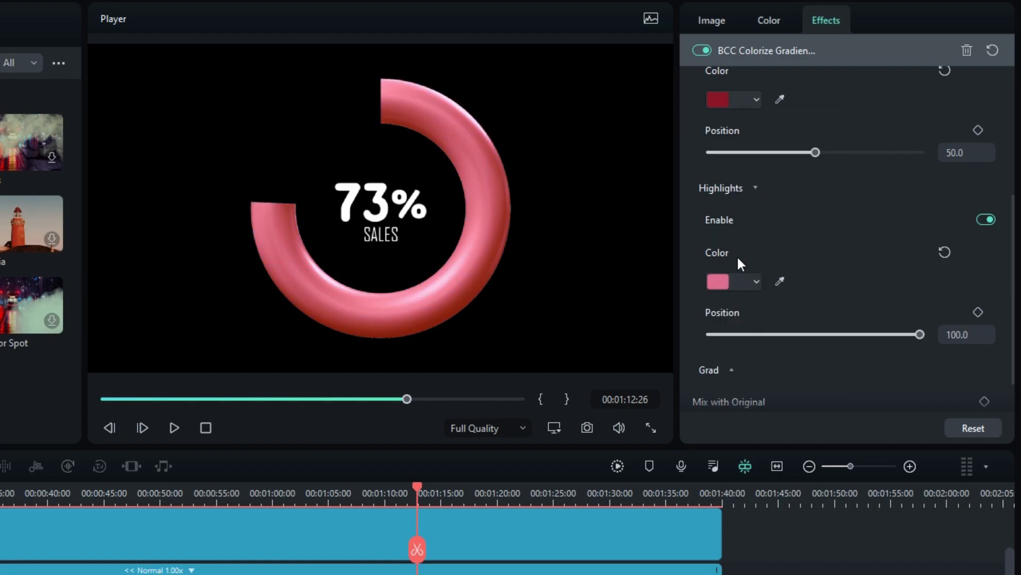
left_click(742, 280)
left_click(830, 386)
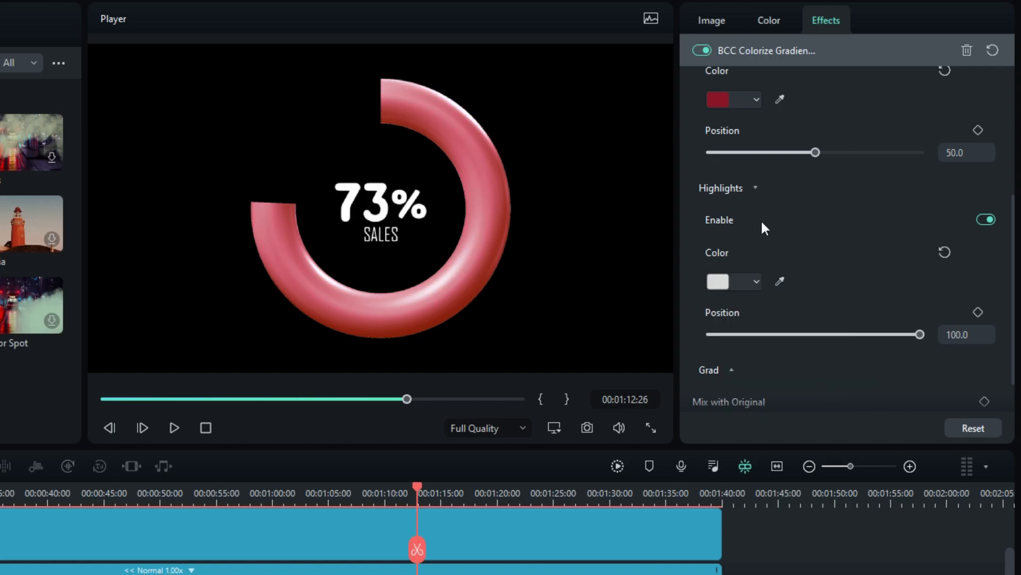
left_click(756, 282)
left_click(830, 386)
Step: Scrub back to about 00:00:58 to preview the recolored ring, and save the project as TUT Info, replacing the existing file
key("space")
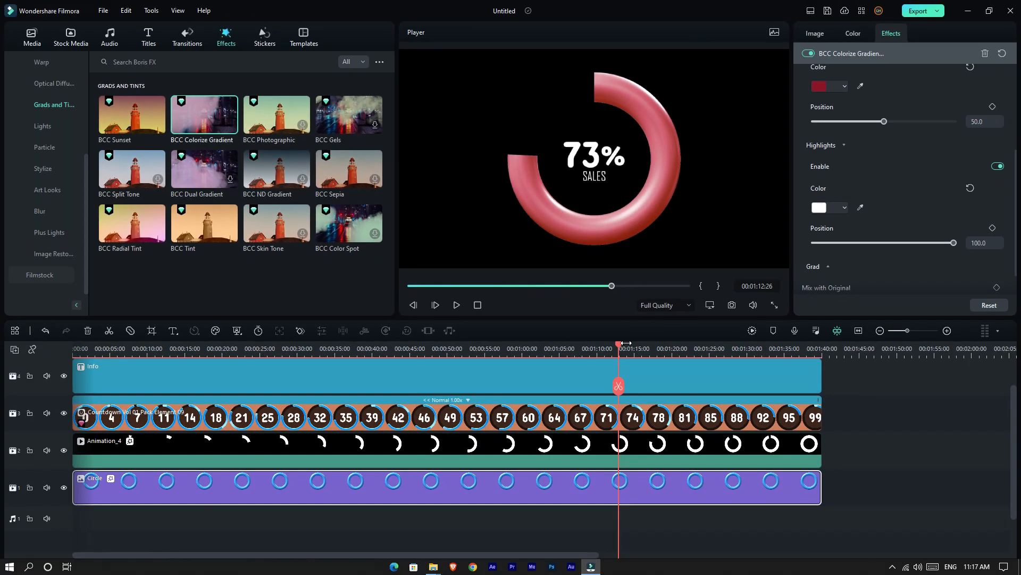
left_click_drag(634, 369, 514, 367)
left_click(862, 464)
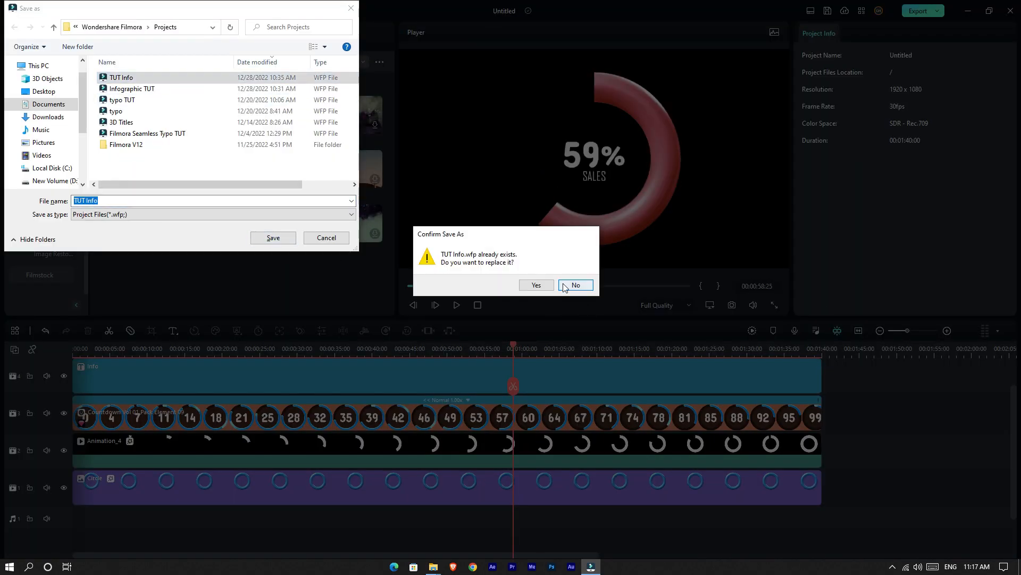
key("Return")
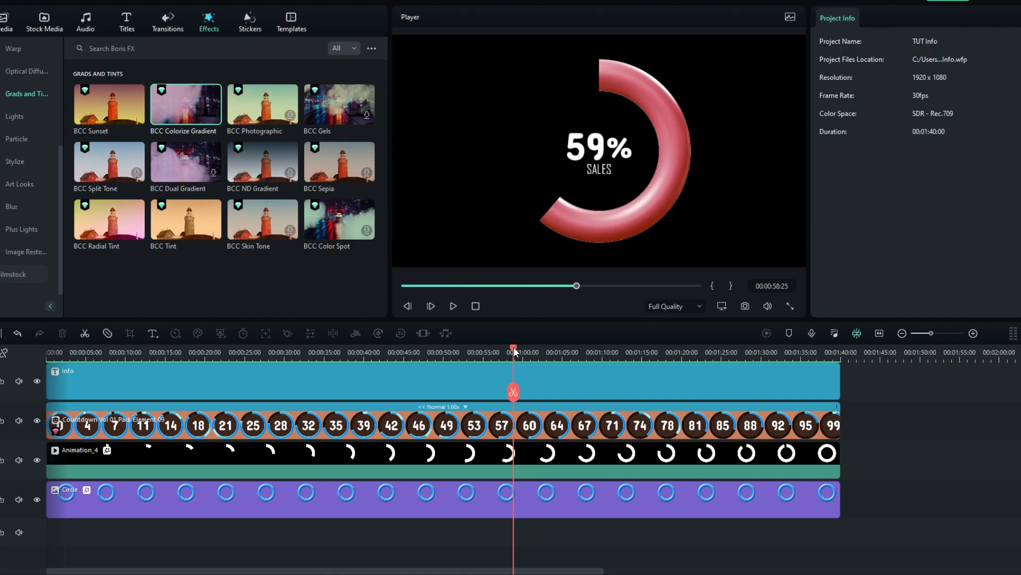
Step: Split the Info title and the countdown clip at 00:00:09:16, where the count changes from 9 to 10
left_click_drag(515, 352, 31, 394)
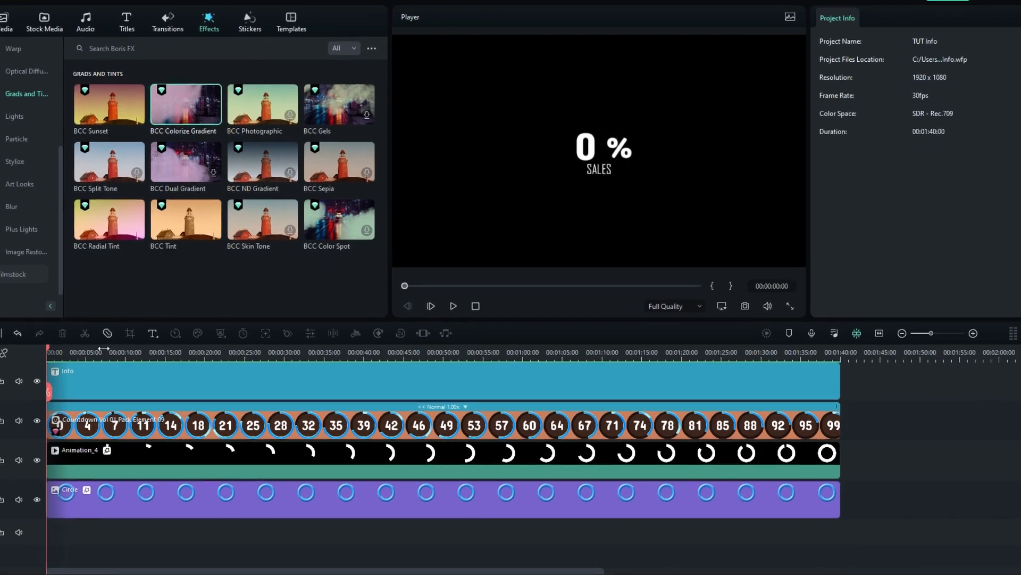
left_click_drag(126, 346, 436, 326)
left_click(228, 347)
left_click_drag(211, 351, 639, 449)
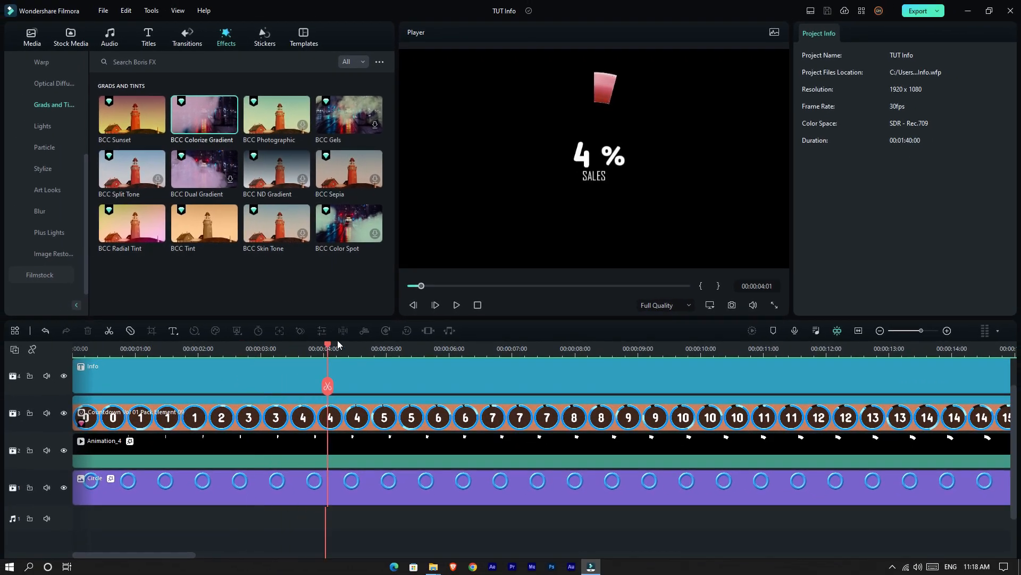
key("Left")
key("Left")
key("Right")
scroll(696, 384, "up", 1)
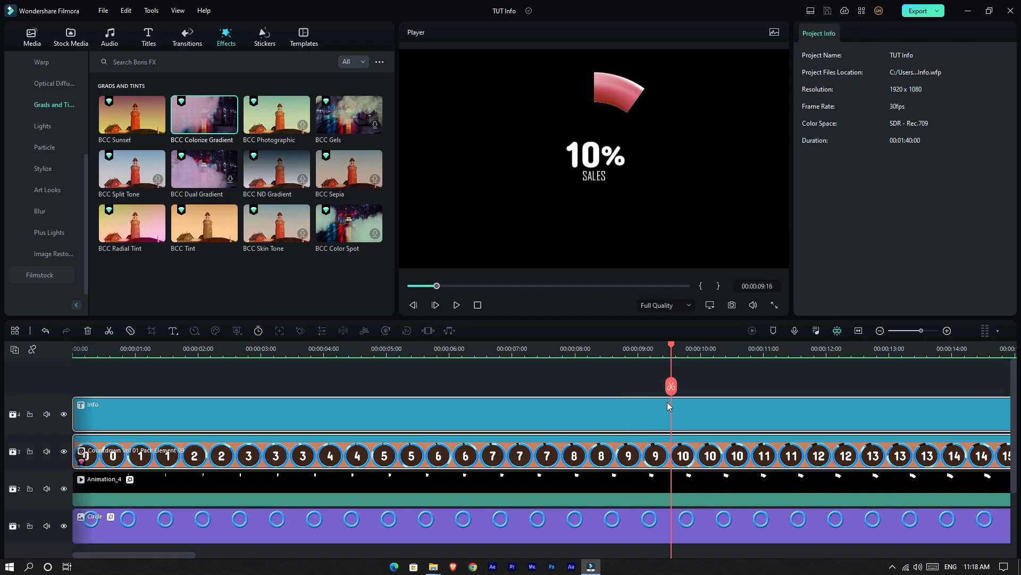
key("ctrl+b")
Step: Move the % sign in the first Info segment closer to the single-digit number, to X position 23.7, and check it around 00:00:08
left_click(642, 412)
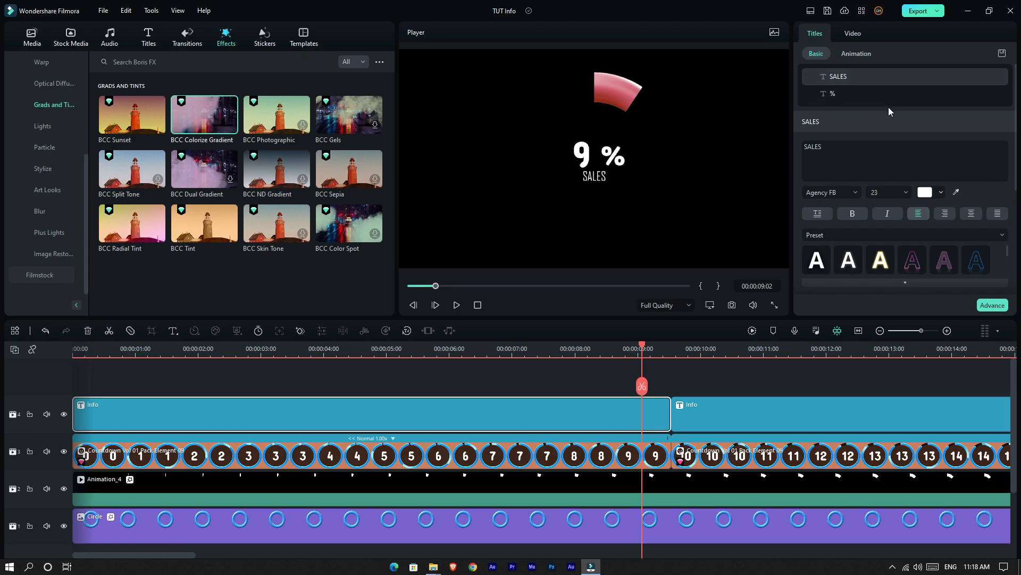
scroll(885, 106, "down", 4)
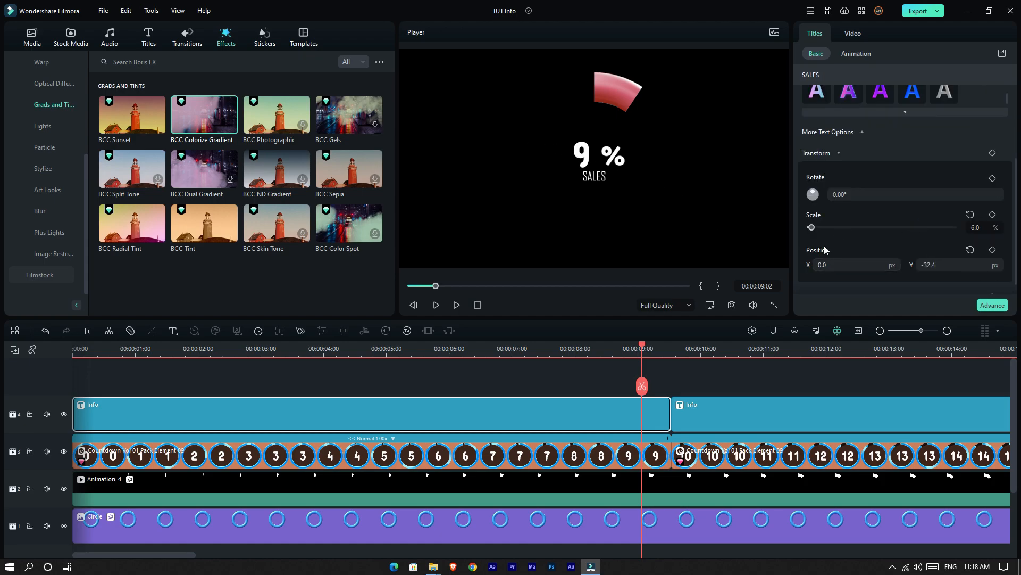
left_click_drag(824, 265, 823, 265)
left_click_drag(617, 159, 611, 159)
left_click(615, 353)
key("space")
key("space")
left_click(610, 353)
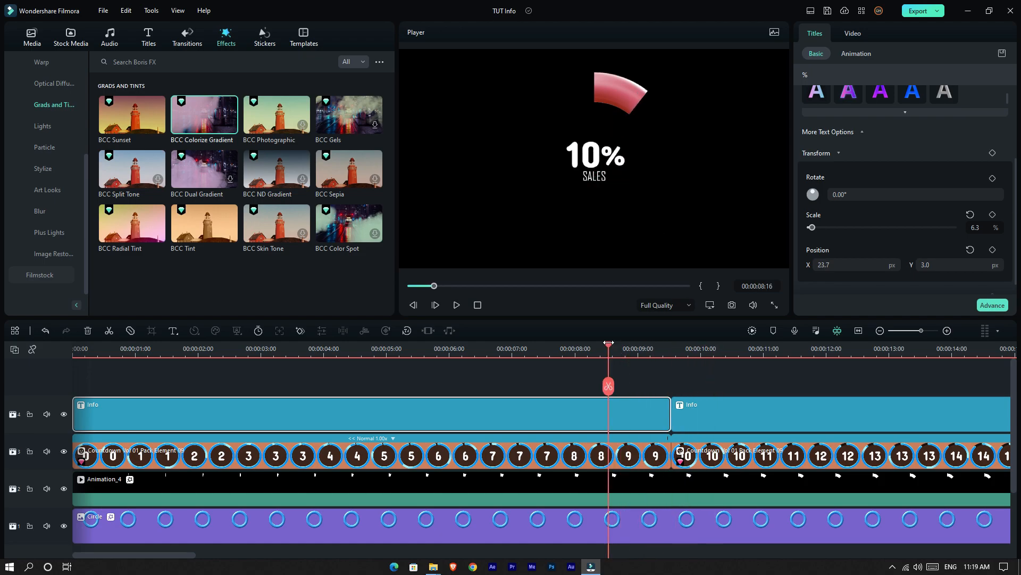
Step: Play back the count's change from 9 to 10 to check the % sign's spacing
key("space")
left_click(497, 353)
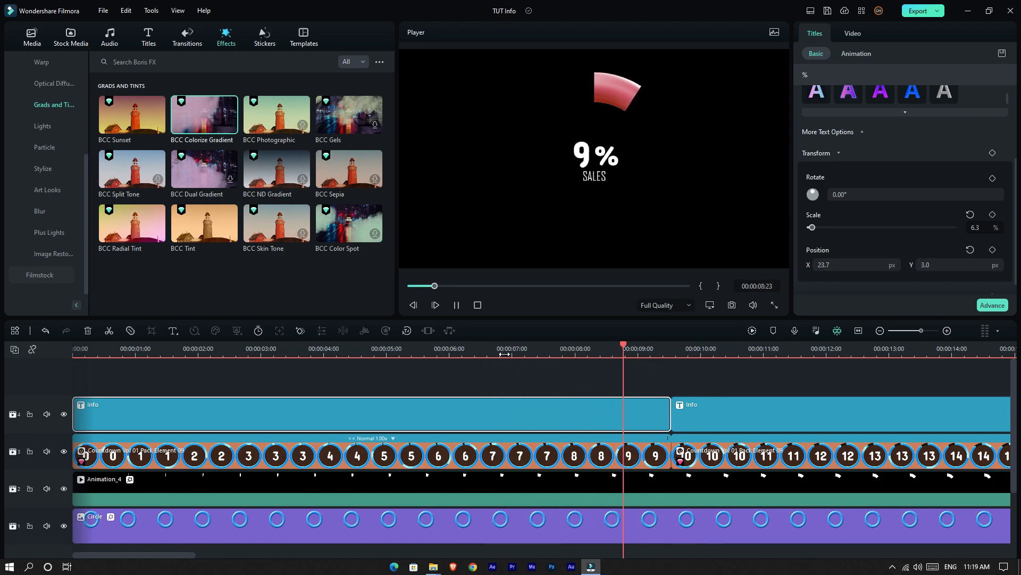
key("space")
Step: Split the Info title and the countdown clip at 00:01:39:14, where the count changes from 99 to 100, and select the last Info segment
left_click_drag(507, 354, 202, 351)
left_click(611, 354)
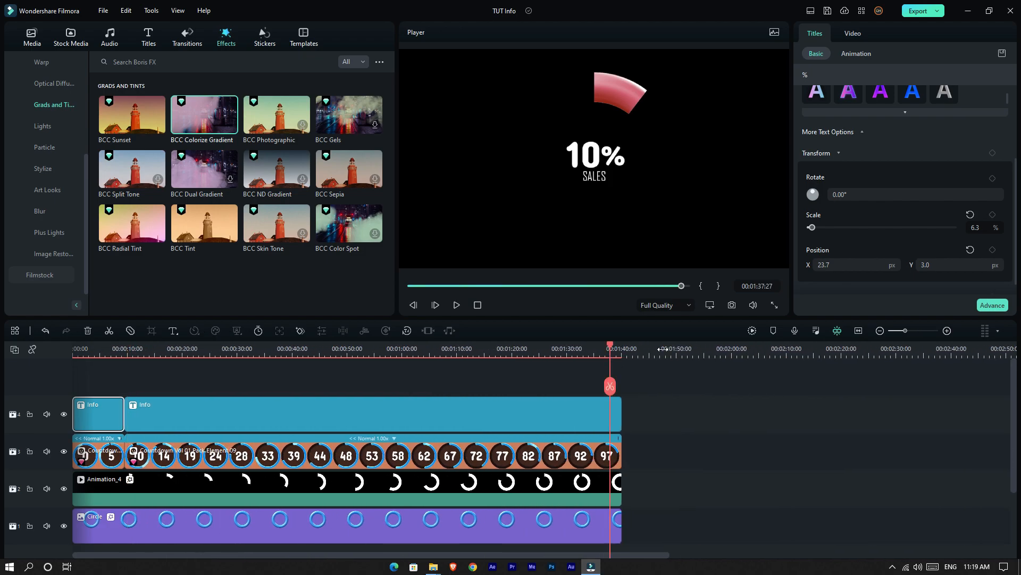
left_click_drag(659, 349, 963, 400)
key("space")
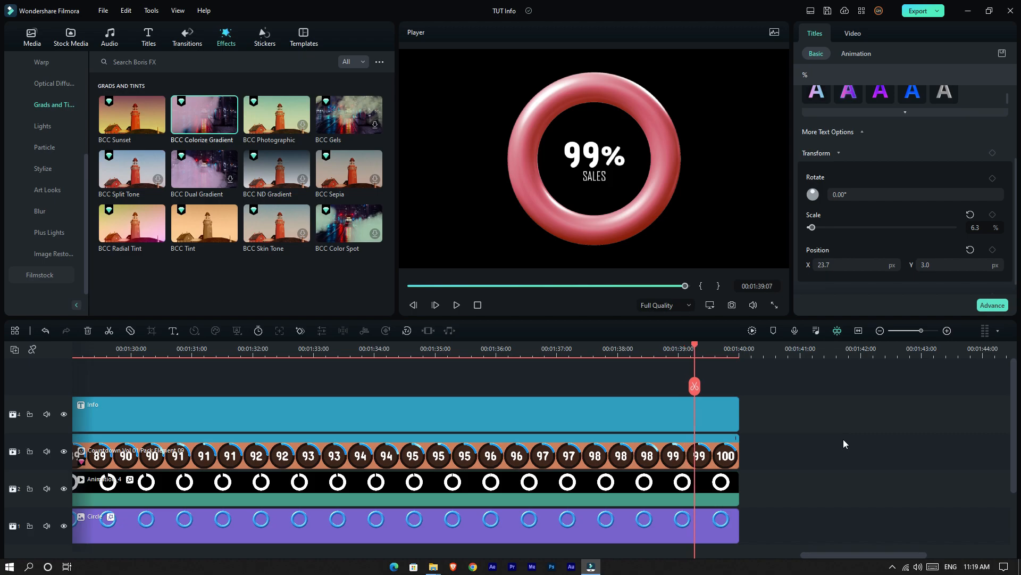
key("Right")
key("Right")
key("Right")
key("Right")
left_click_drag(820, 380, 716, 464)
left_click(710, 389)
left_click(725, 414)
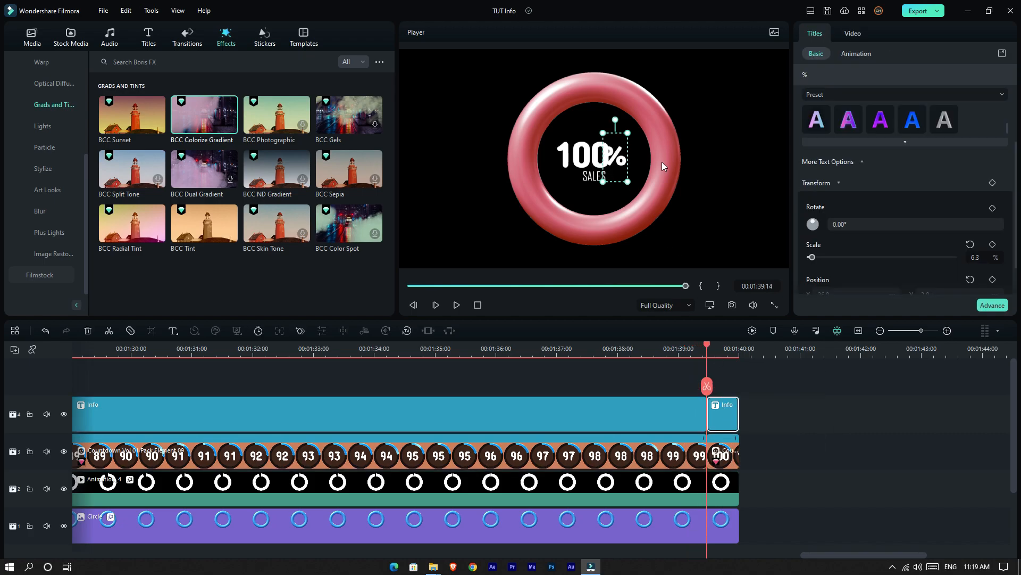
Step: Play the end of the animation, scrub back to about 00:01:10, and save the project
left_click(817, 413)
left_click(695, 351)
key("space")
left_click(859, 331)
left_click_drag(972, 349, 710, 348)
key("ctrl+s")
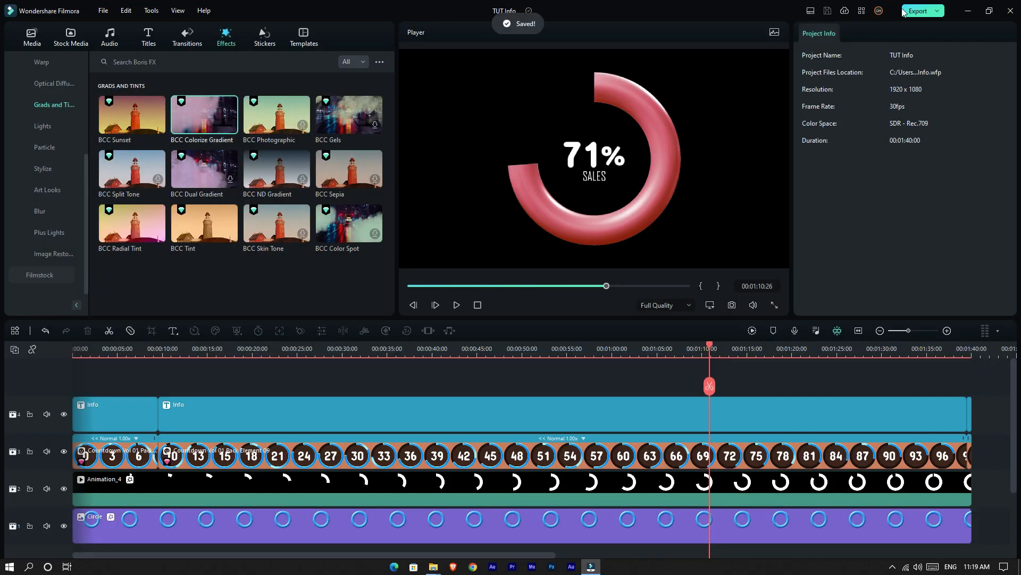
Step: Export the project as an MP4 named Animation at 1920x1080 and 30 fps
left_click(911, 11)
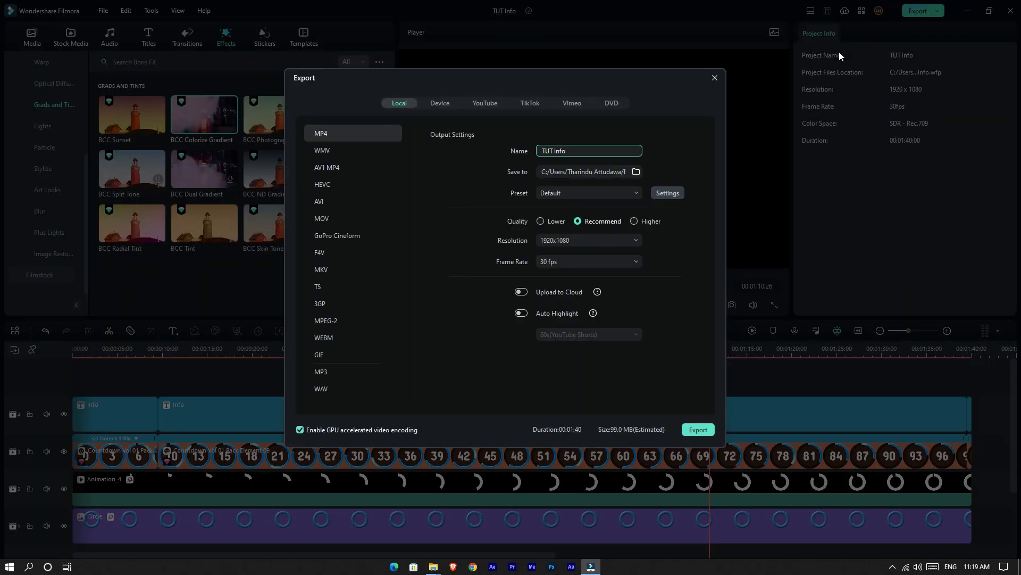
left_click_drag(577, 151, 509, 150)
type("Animation")
left_click(698, 429)
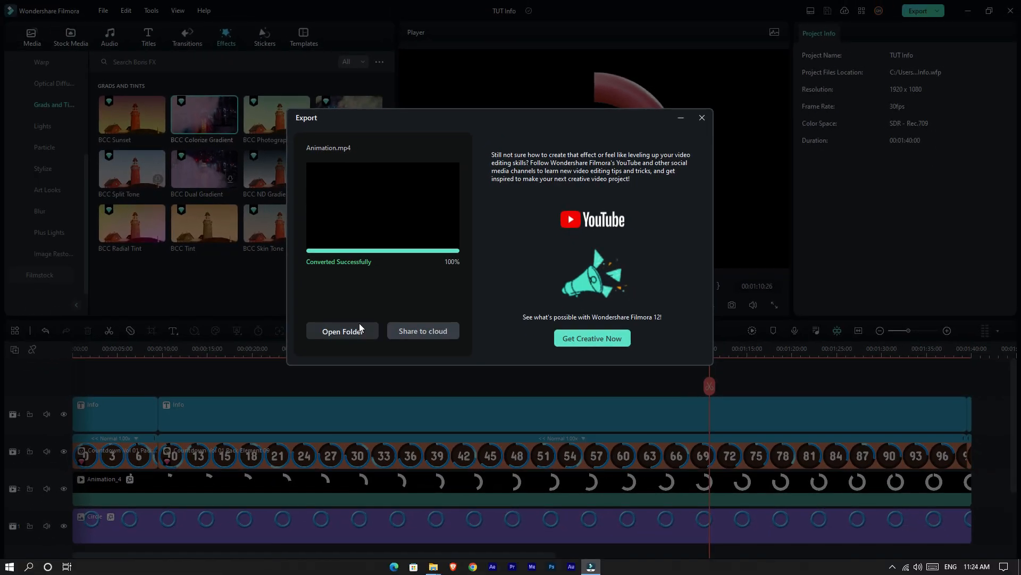
Step: Open the export's output folder and import the rendered Animation video into the project media
left_click(359, 328)
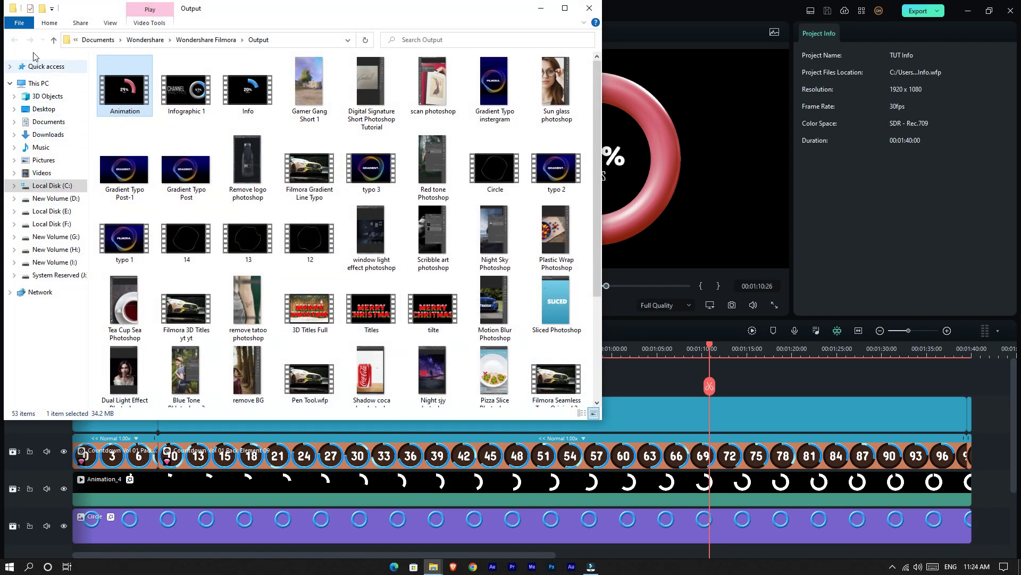
left_click_drag(211, 14, 580, 64)
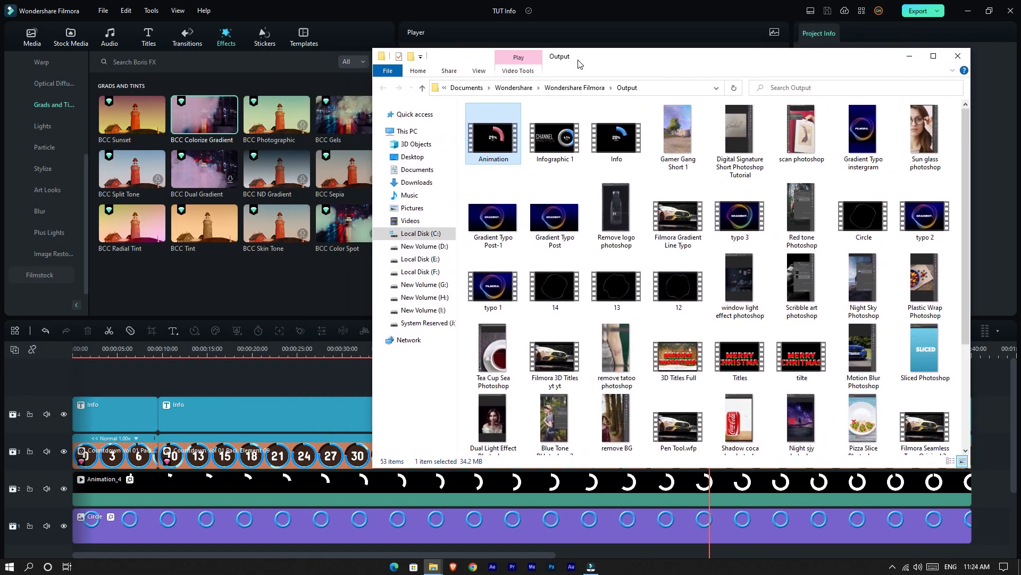
left_click(42, 33)
mouse_move(434, 566)
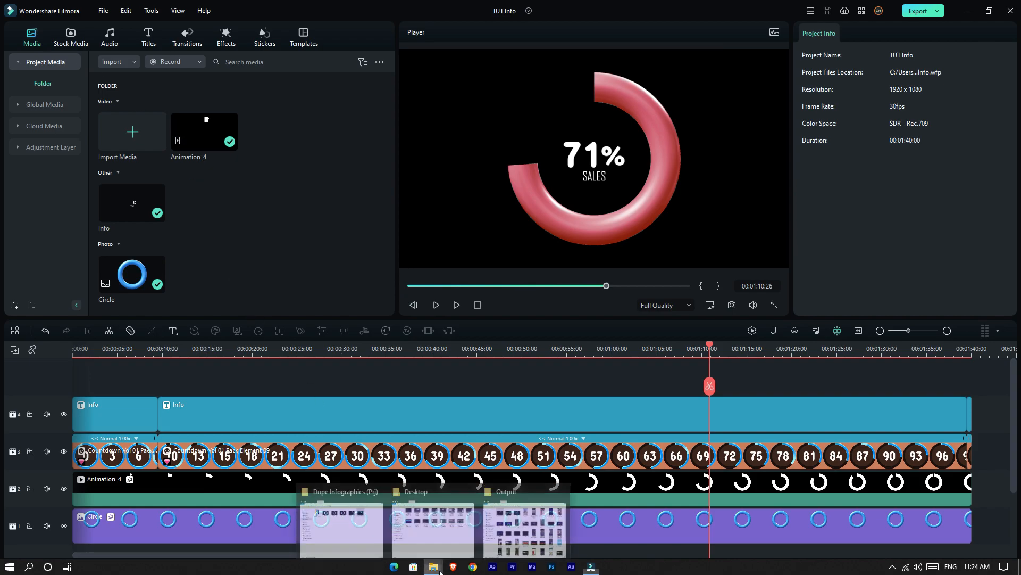
left_click(524, 526)
left_click_drag(495, 137, 299, 232)
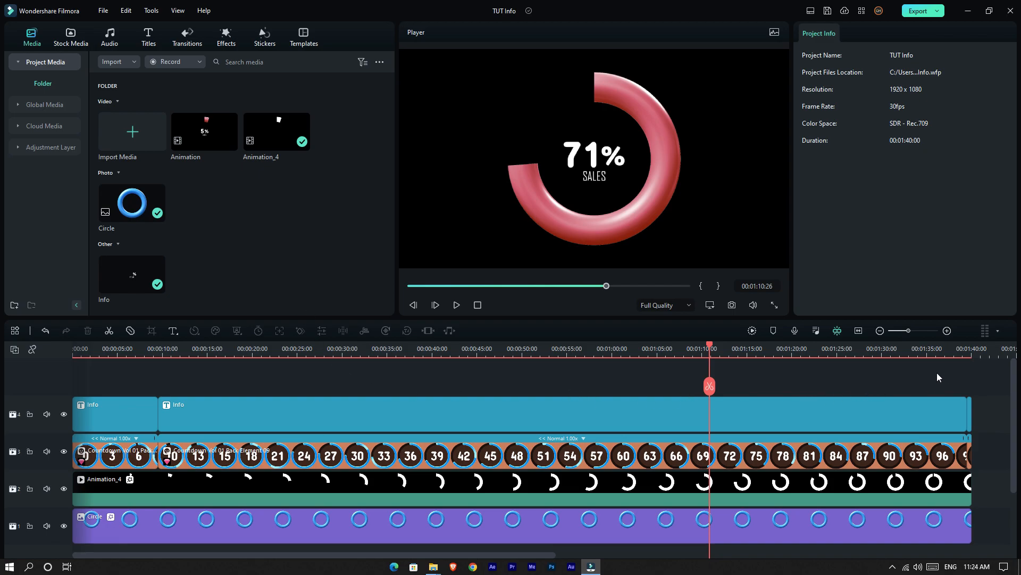
Step: Delete all clips from the timeline and remove Animation_4 from the project media
left_click_drag(986, 384, 102, 520)
key("Delete")
mouse_move(288, 117)
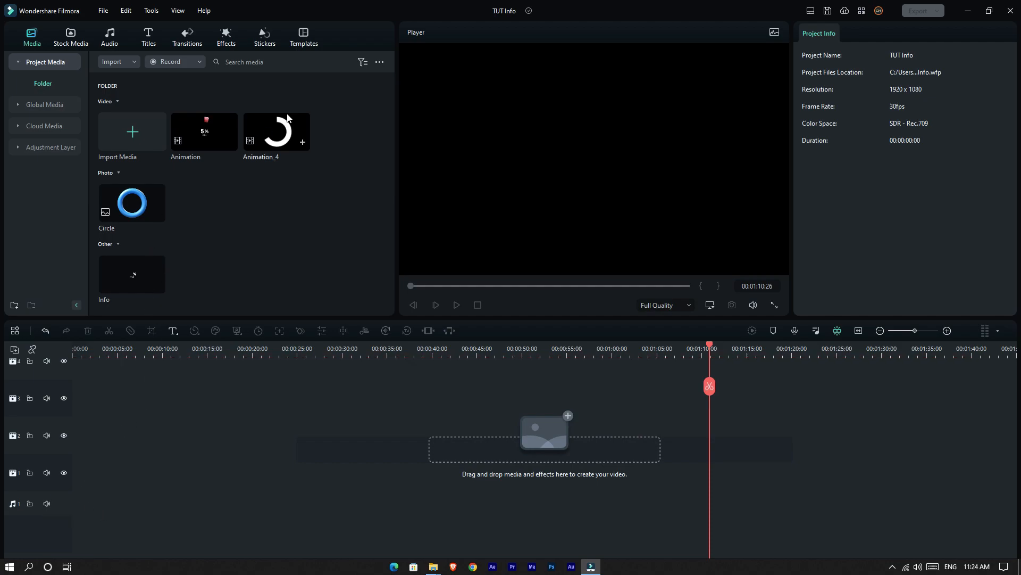
key("Delete")
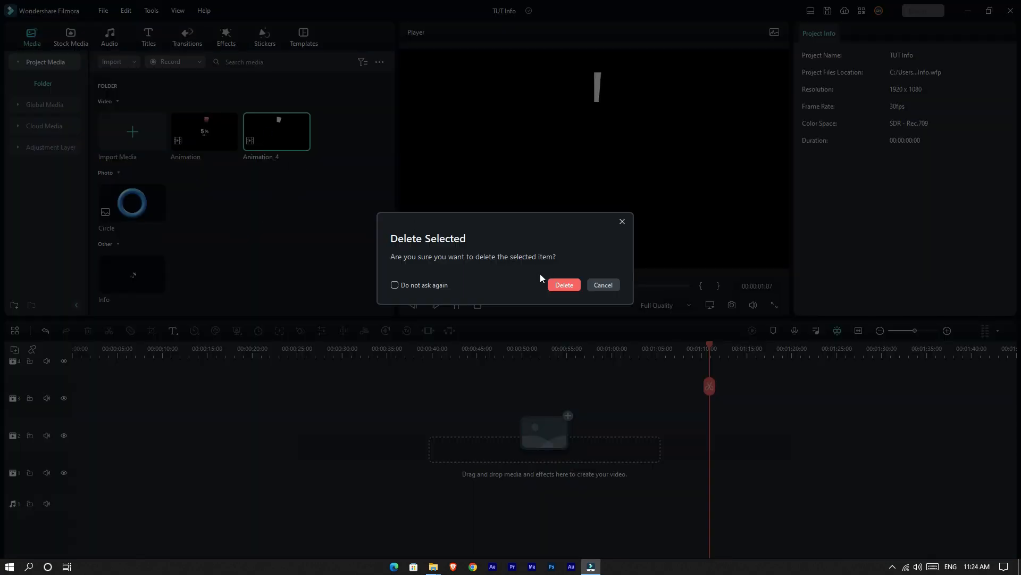
left_click(564, 286)
Step: Return the playhead to the start and place the Circle image at the beginning of track 1
left_click_drag(220, 352, 10, 347)
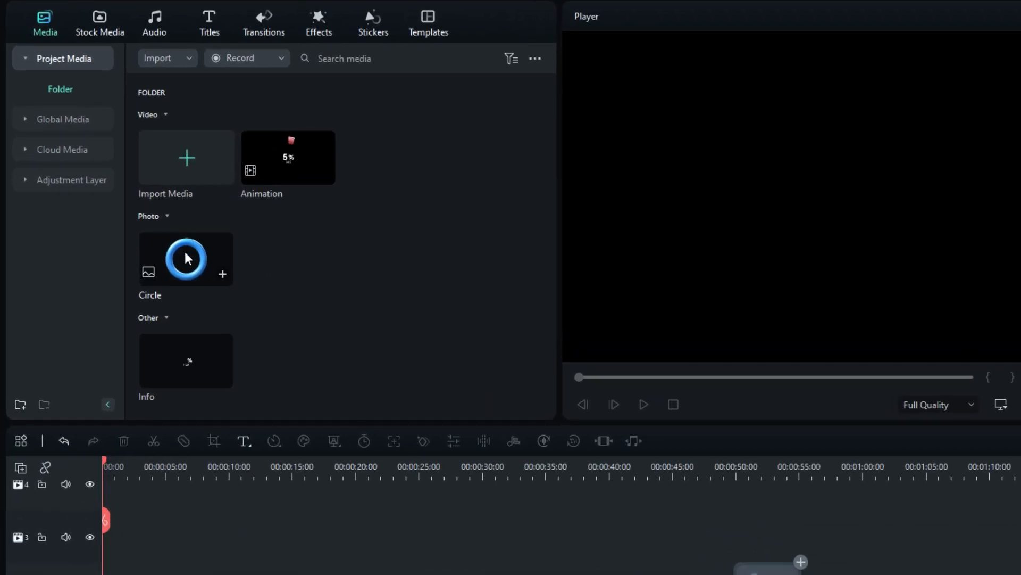
left_click_drag(135, 205, 150, 426)
left_click_drag(212, 479, 113, 572)
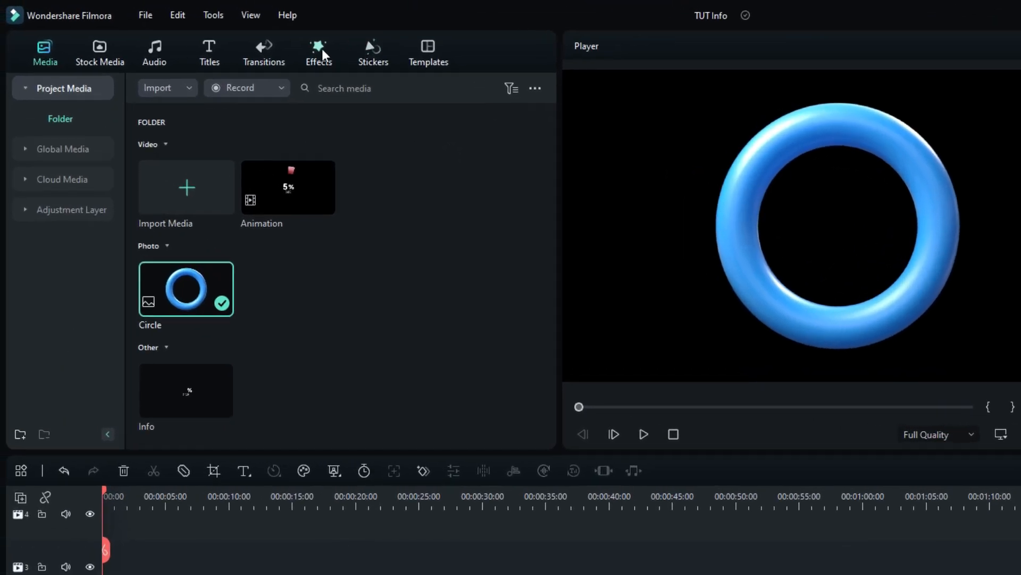
Step: Apply the BCC Colorize Gradient effect to the Circle clip and set its GPU rendering to 16 bit float
left_click(211, 17)
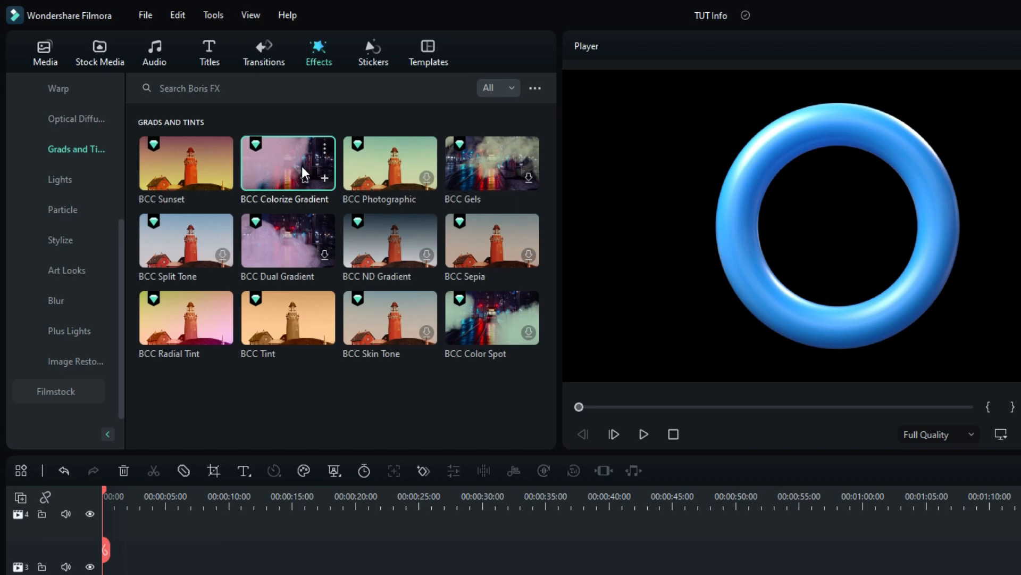
left_click_drag(301, 166, 120, 574)
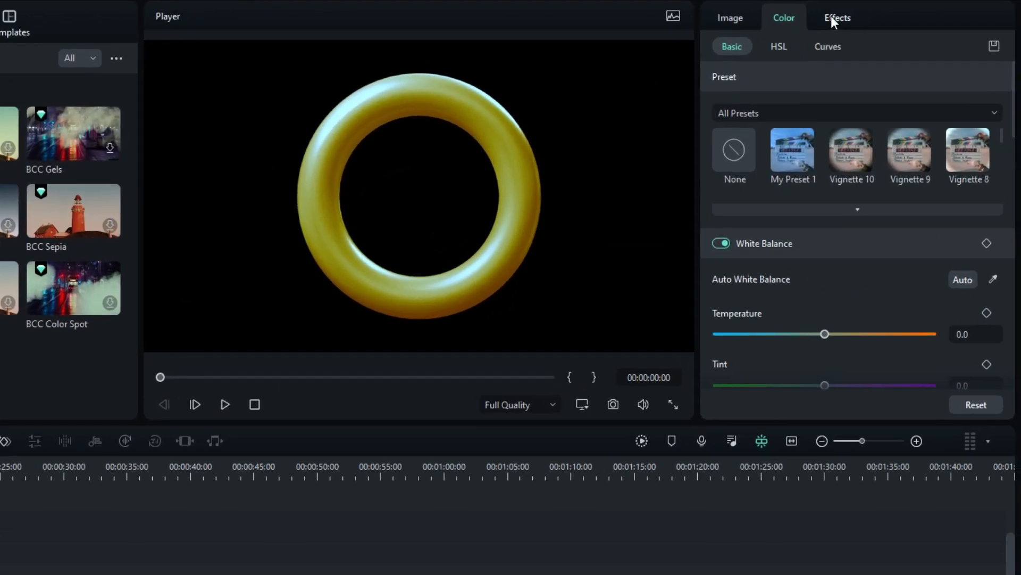
left_click(914, 15)
scroll(861, 86, "up", 2)
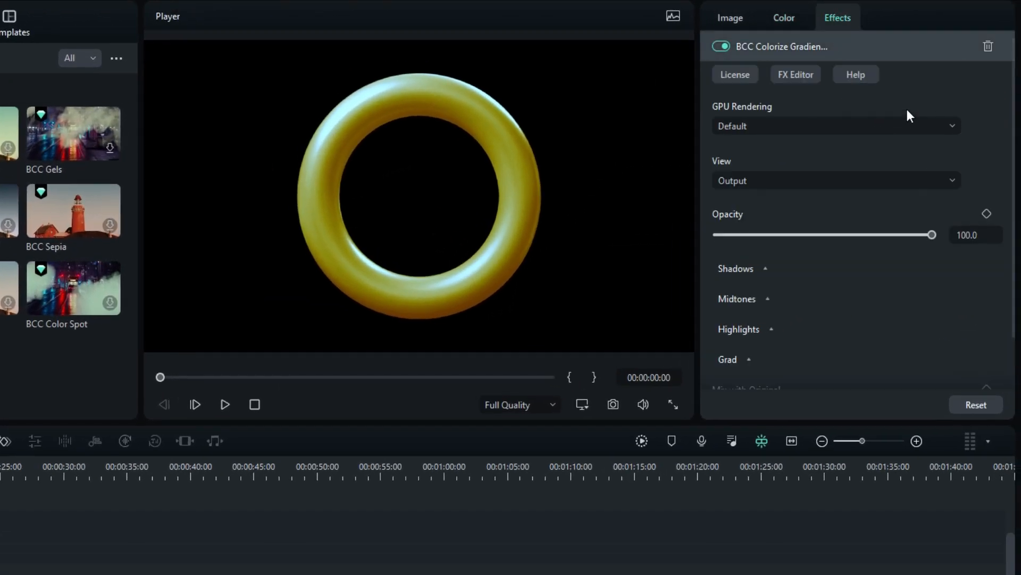
left_click(876, 126)
left_click(781, 179)
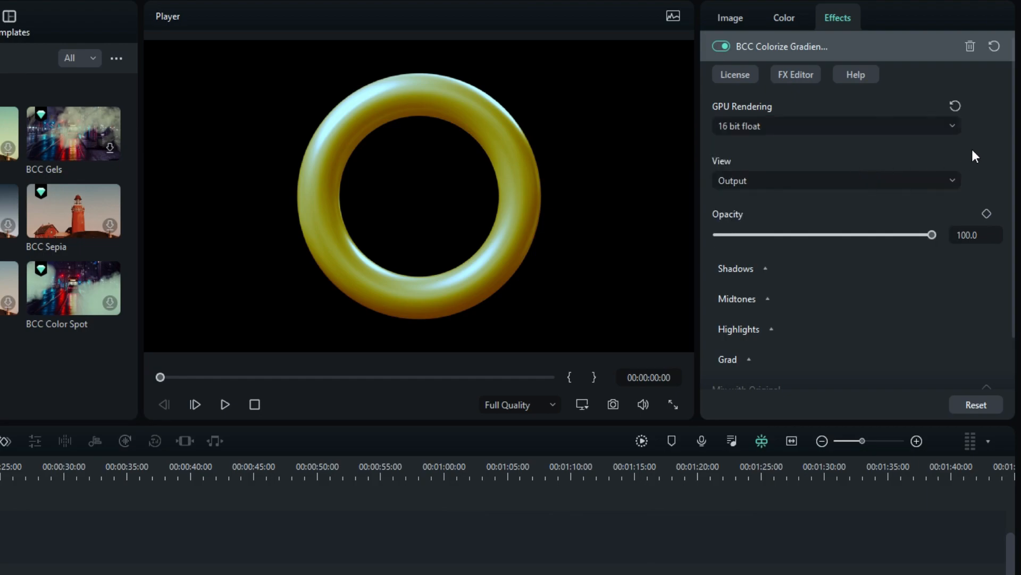
Step: Set the gradient's midtones and shadows colors to white
scroll(971, 149, "down", 2)
left_click(764, 238)
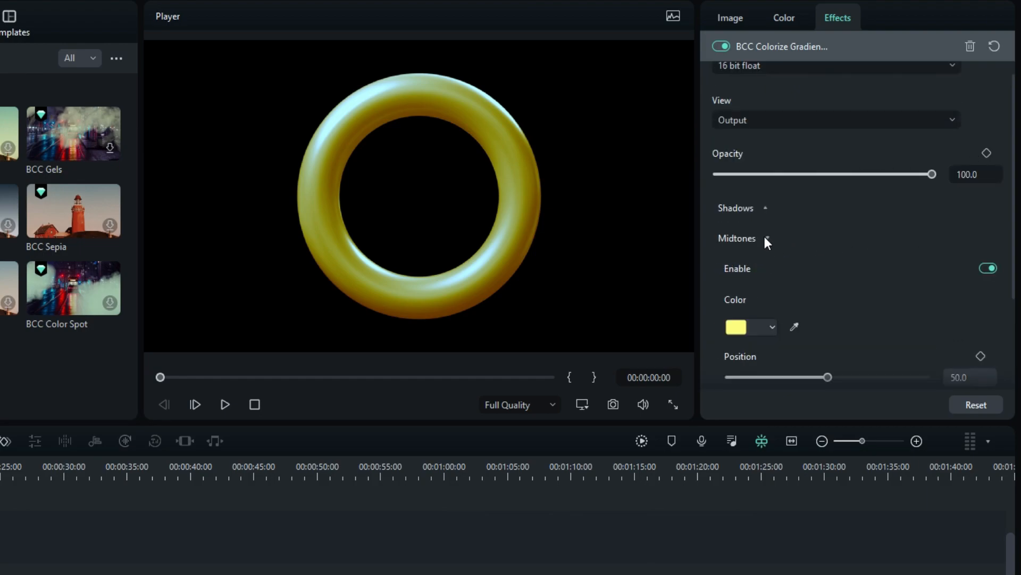
left_click(750, 328)
left_click(831, 426)
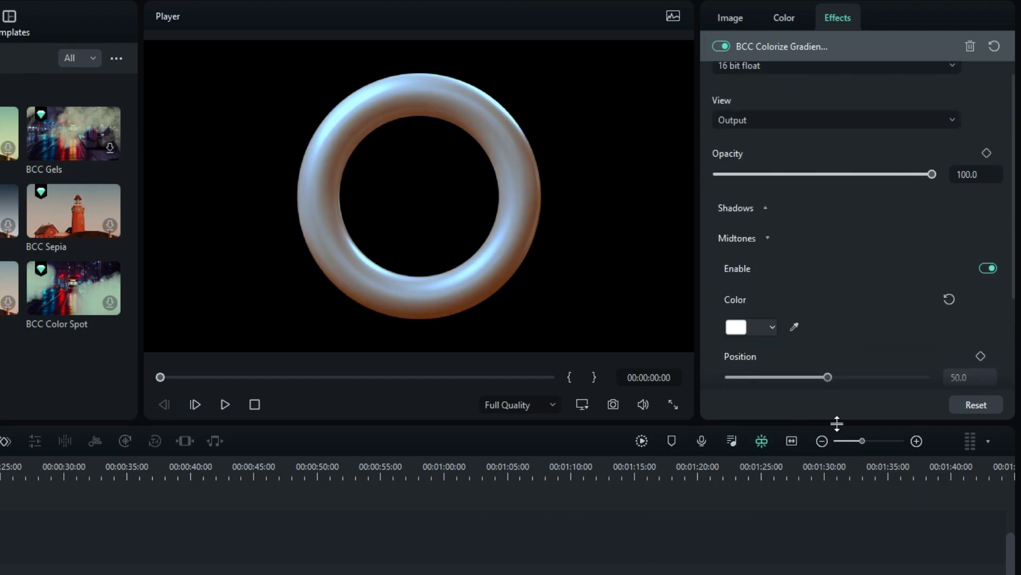
left_click(764, 209)
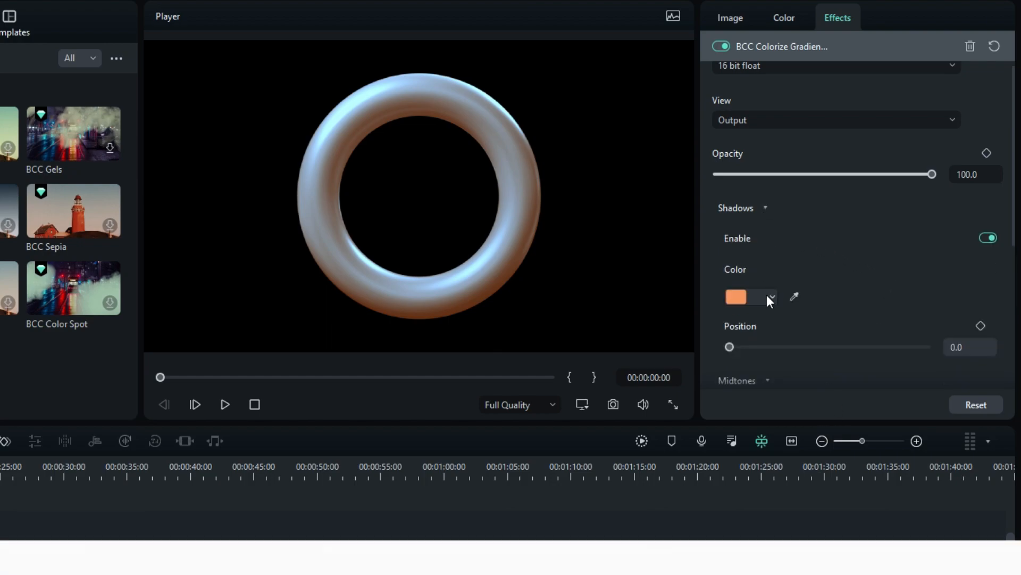
left_click(767, 296)
left_click(843, 394)
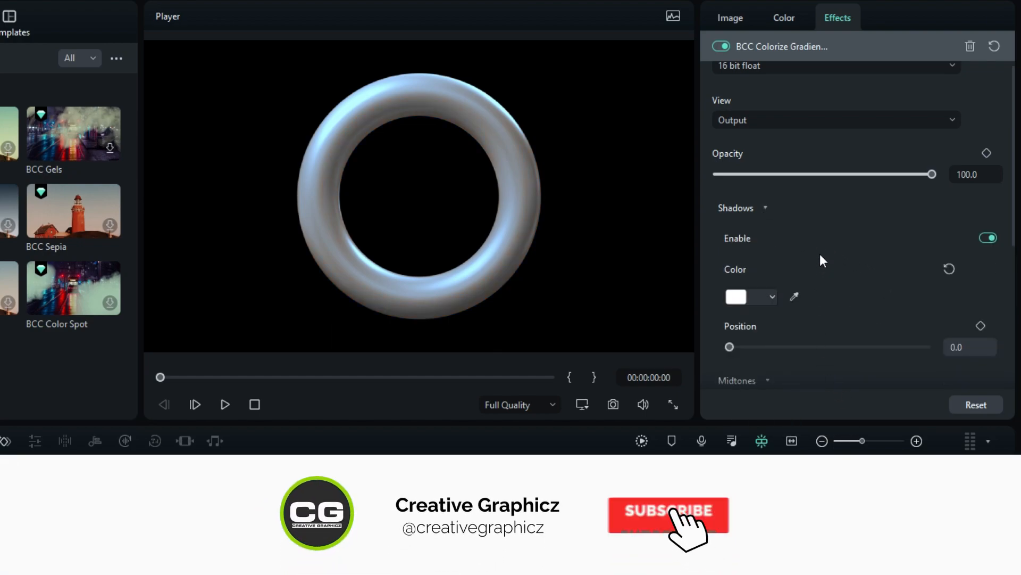
Step: Set the gradient's highlights color to white
scroll(826, 250, "down", 5)
left_click(772, 269)
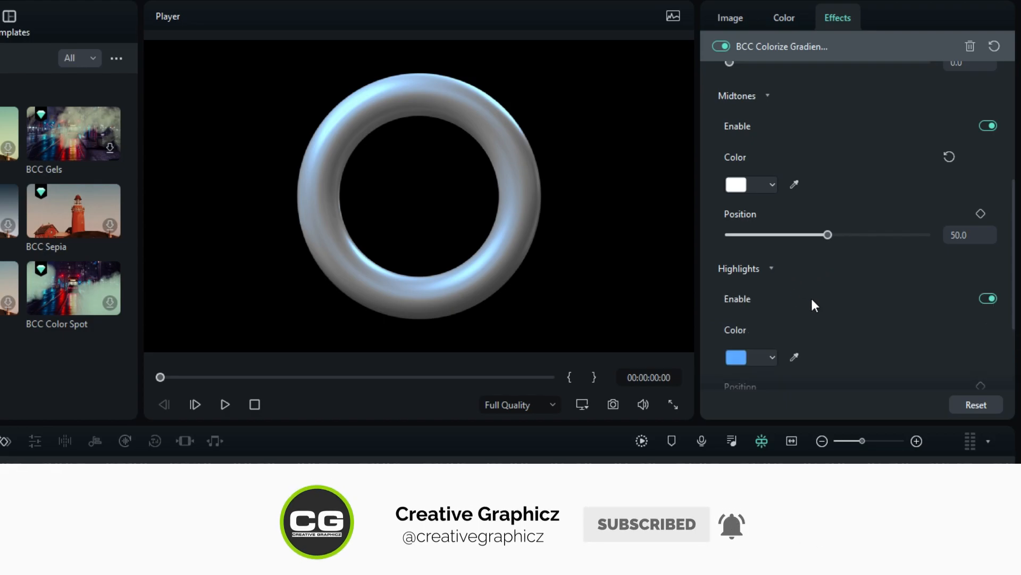
left_click(765, 360)
left_click(839, 455)
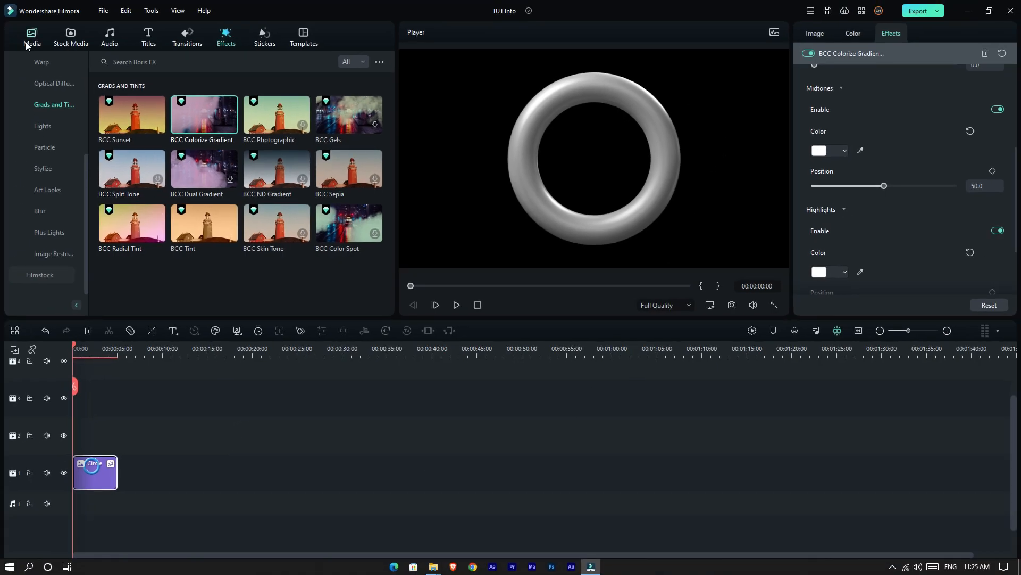
Step: Place the Animation video on track 2 above the Circle clip, and extend Circle to match its full 00:01:40:00 length
left_click(26, 41)
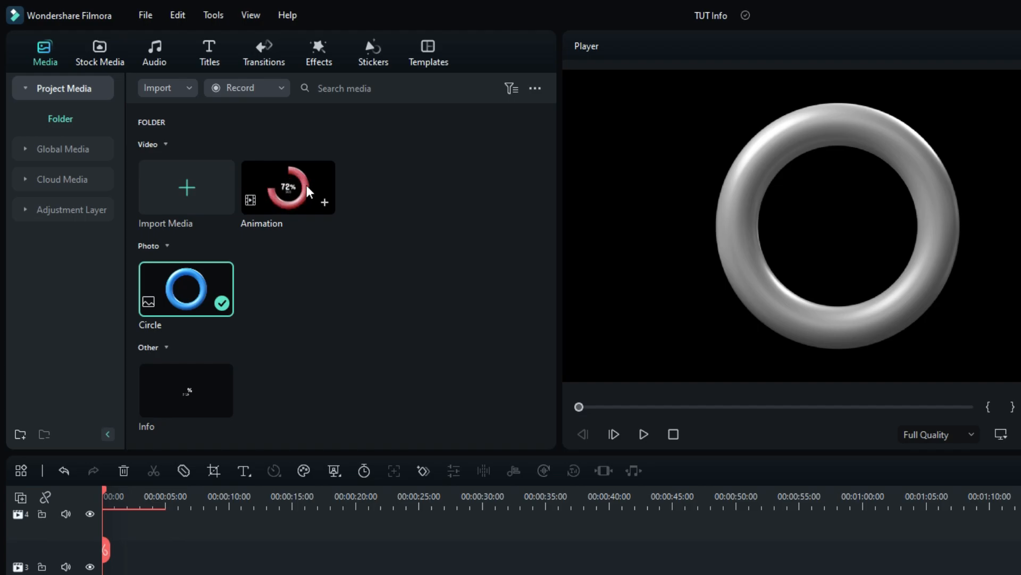
left_click_drag(306, 185, 120, 574)
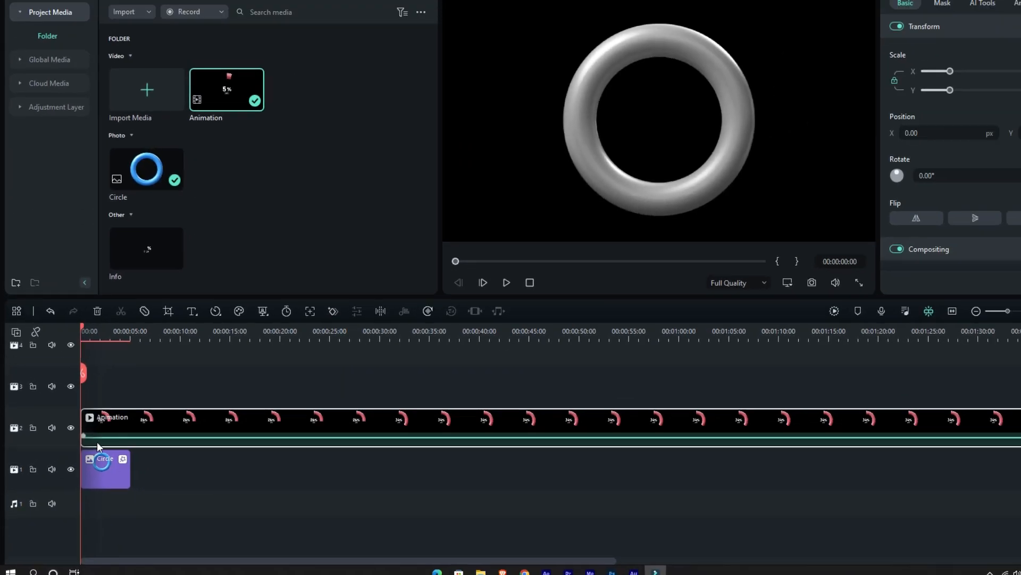
left_click_drag(132, 468, 932, 523)
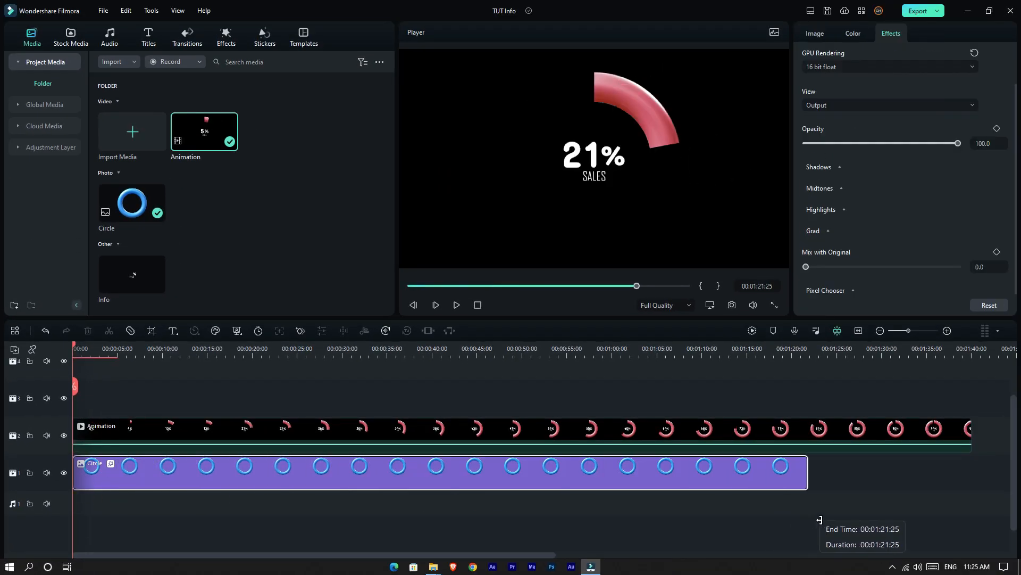
left_click_drag(820, 520, 968, 506)
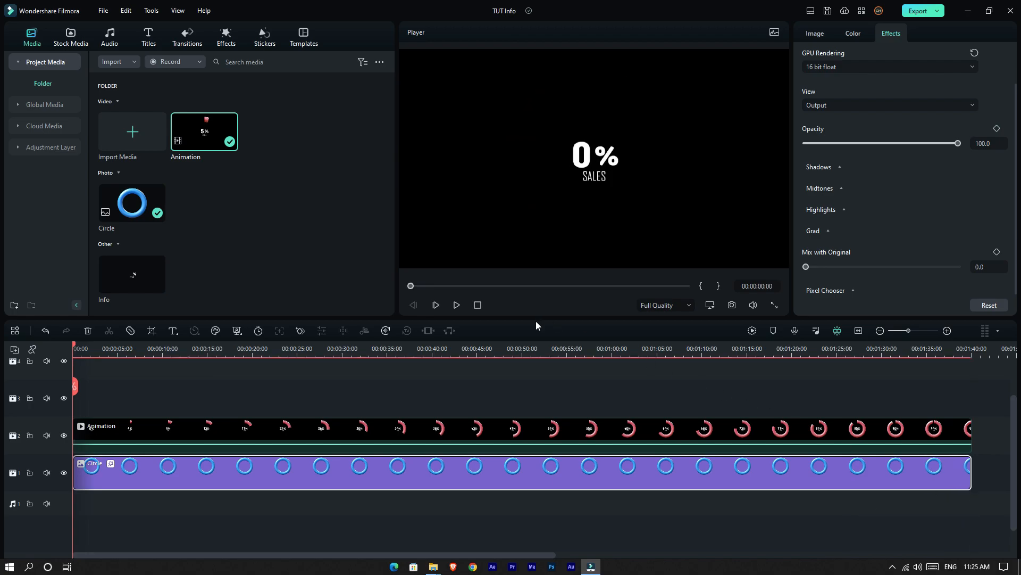
Step: Position the playhead at 65% (00:01:05:00) and apply the Customize speed ramp to the Animation clip
left_click(471, 349)
left_click(498, 349)
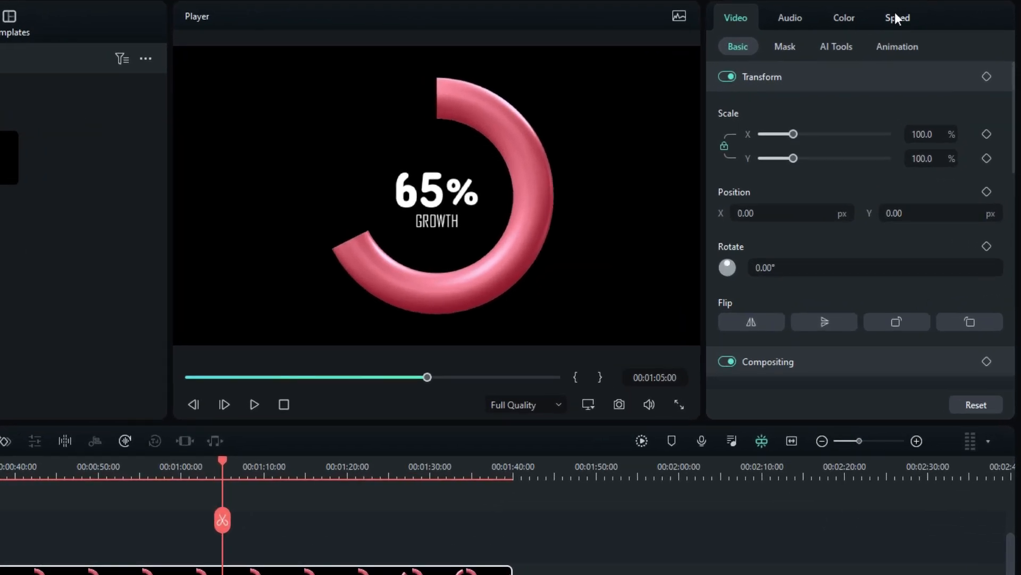
left_click(932, 31)
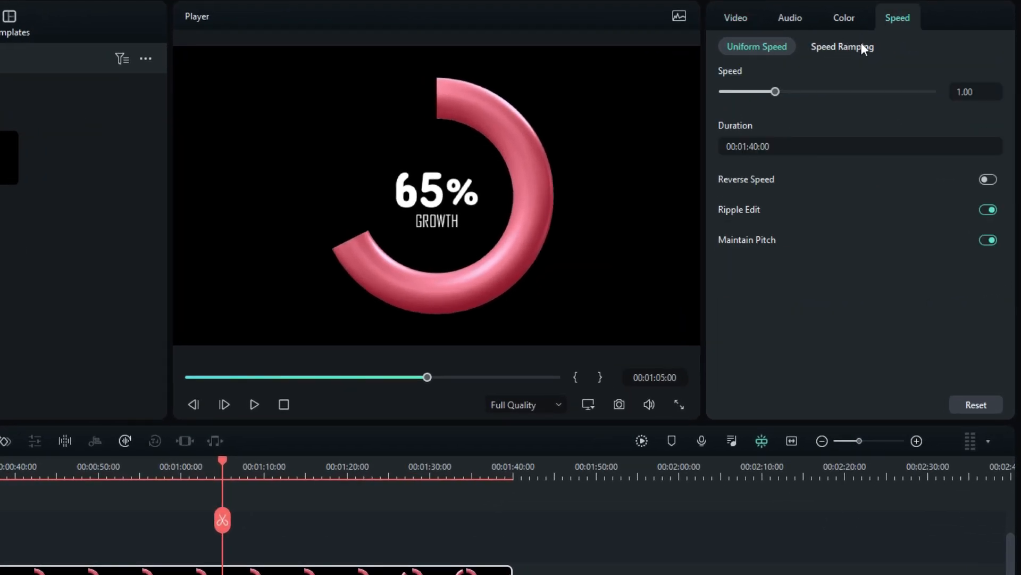
left_click(845, 47)
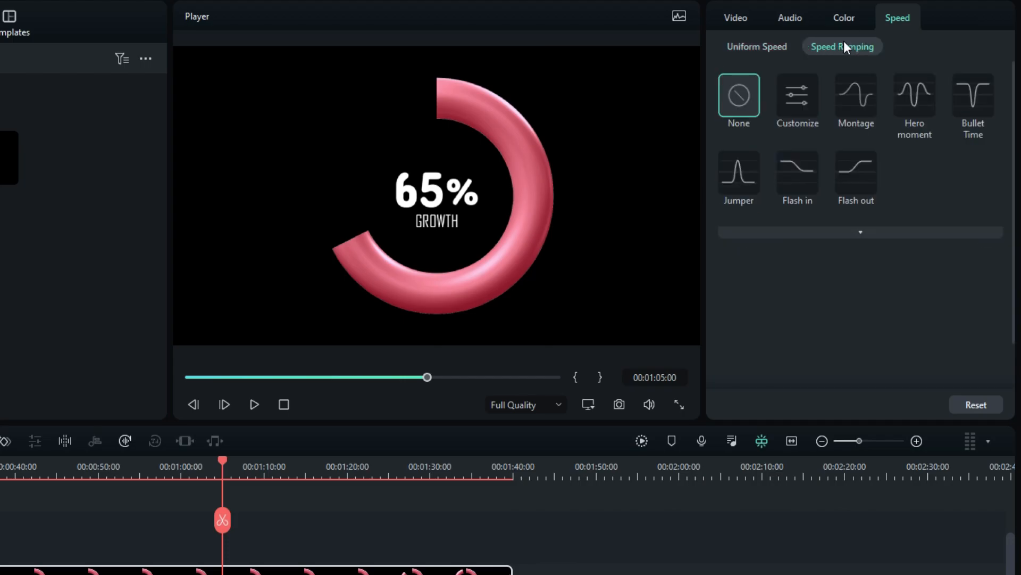
left_click(806, 90)
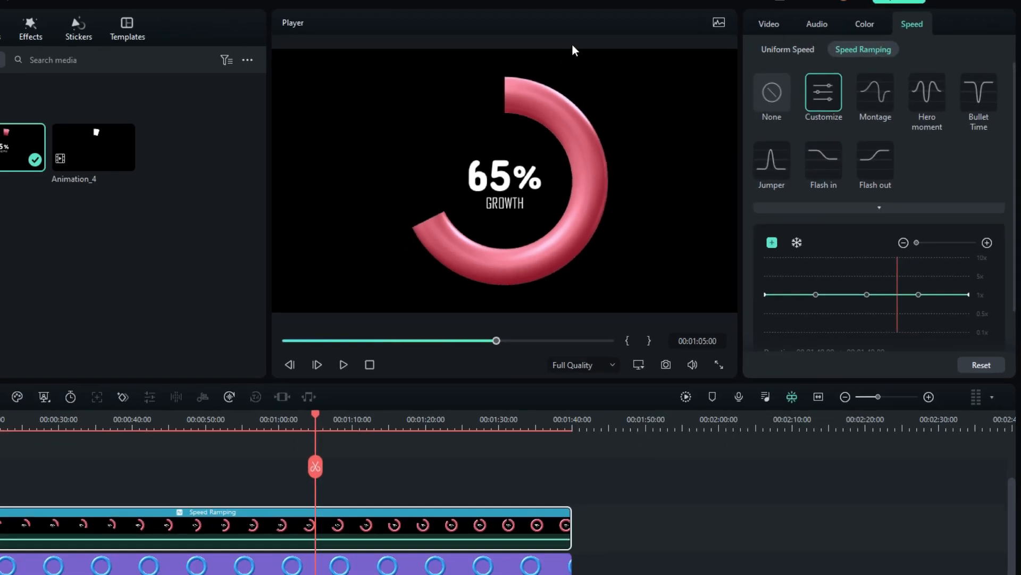
Step: Detach the Player panel and move it aside to widen the speed settings, then reselect the Animation clip at 00:01:05:00
left_click_drag(572, 45, 652, 88)
left_click_drag(561, 31, 186, 41)
left_click(761, 430)
left_click(480, 433)
left_click(455, 461)
left_click(458, 436)
left_click(481, 387)
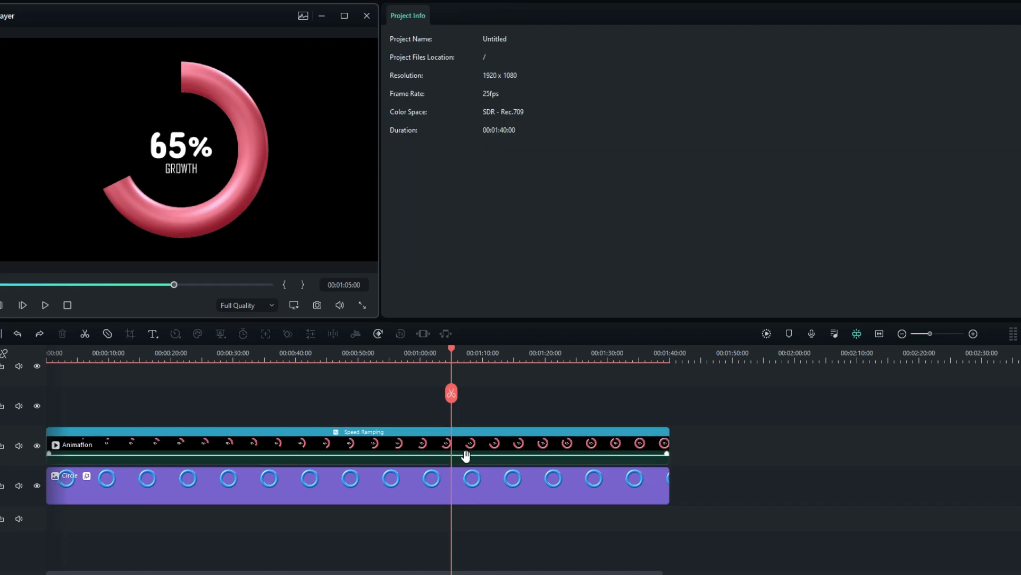
left_click(467, 450)
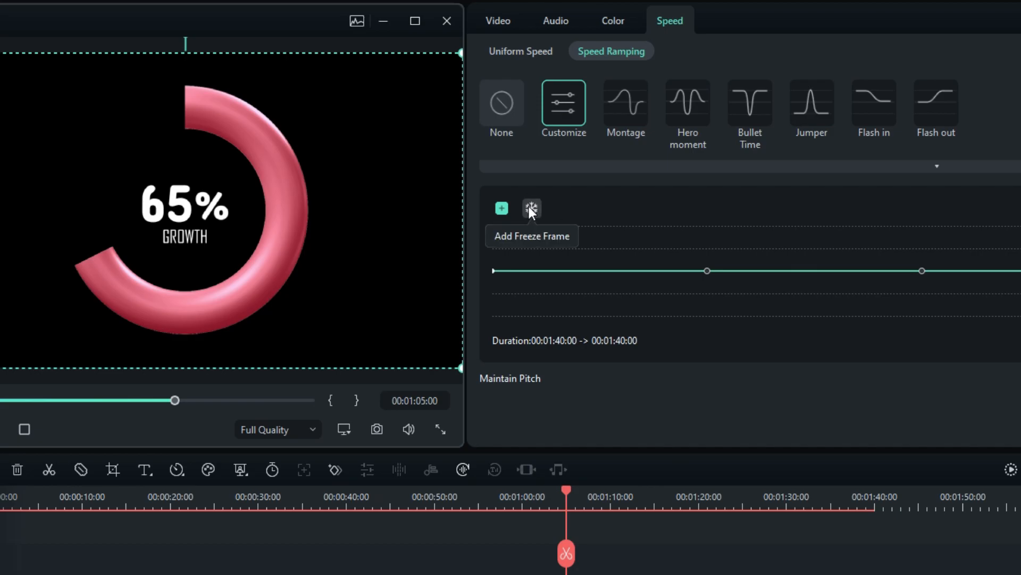
Step: Add a freeze frame to the Animation clip at 00:01:05:00 and stretch it to the Circle clip's end at 00:01:40:00
left_click(530, 209)
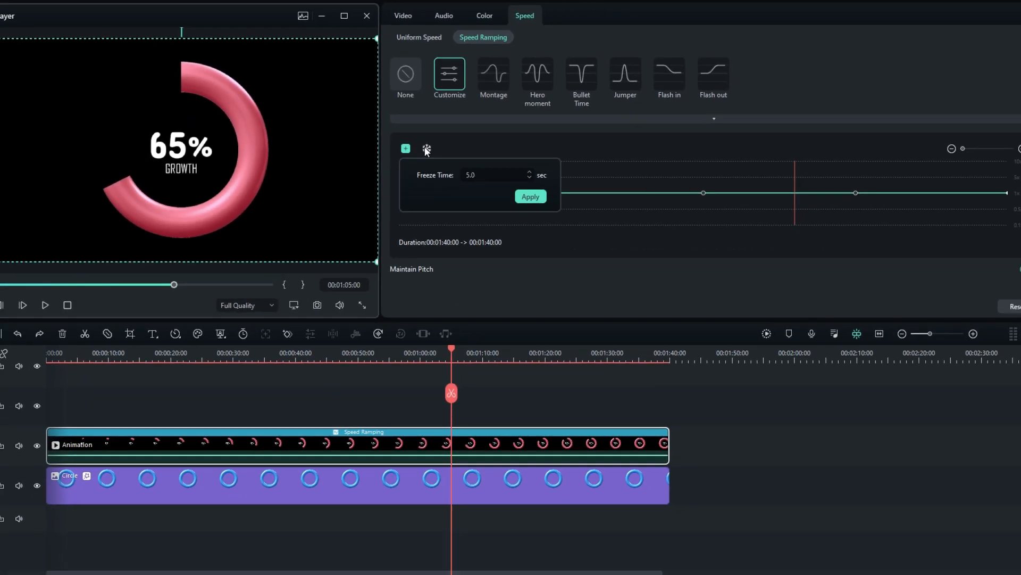
left_click(532, 196)
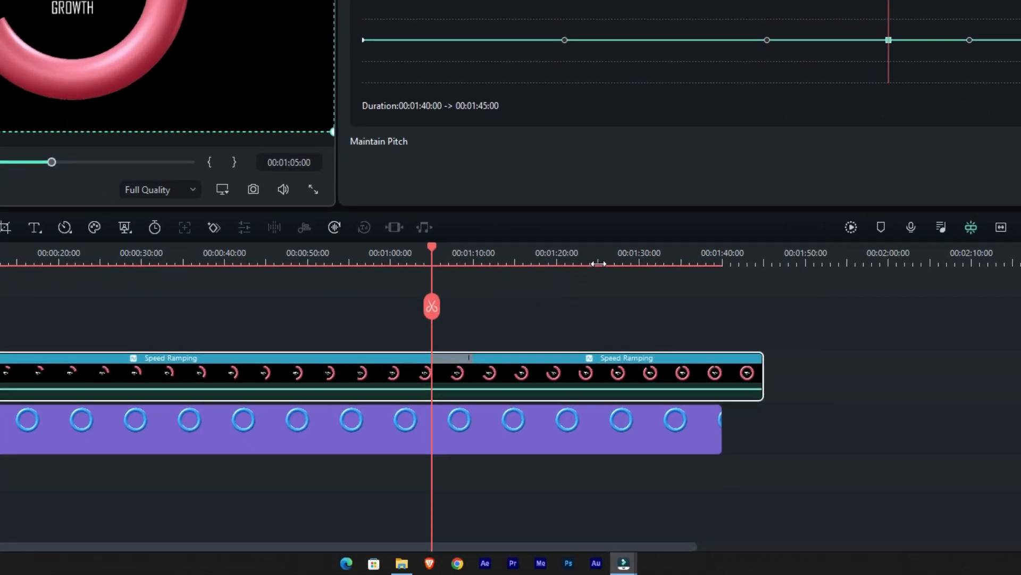
left_click_drag(576, 361, 635, 361)
left_click_drag(677, 262, 744, 263)
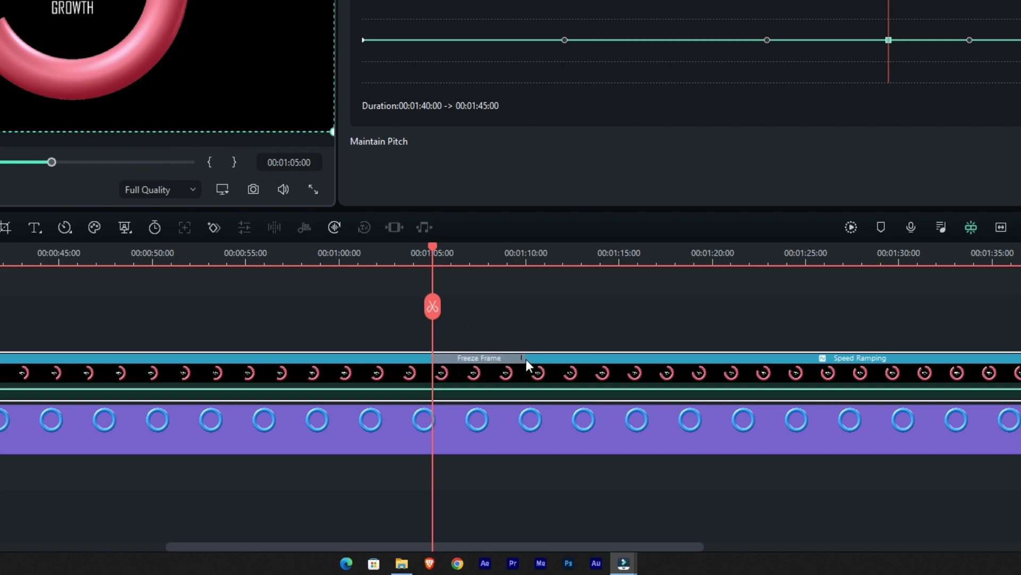
left_click_drag(525, 363, 951, 379)
left_click_drag(742, 379, 867, 369)
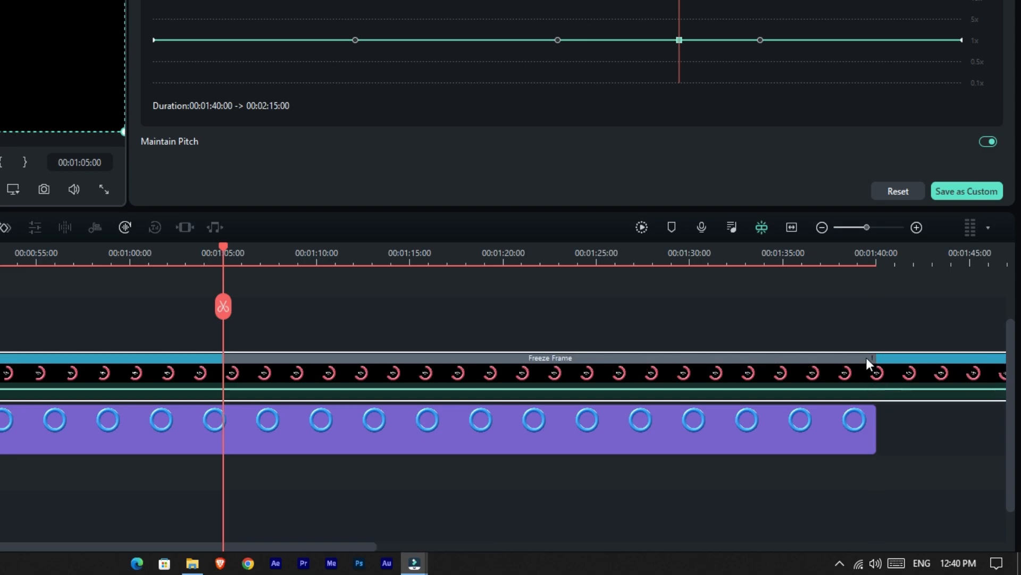
left_click_drag(828, 255, 599, 276)
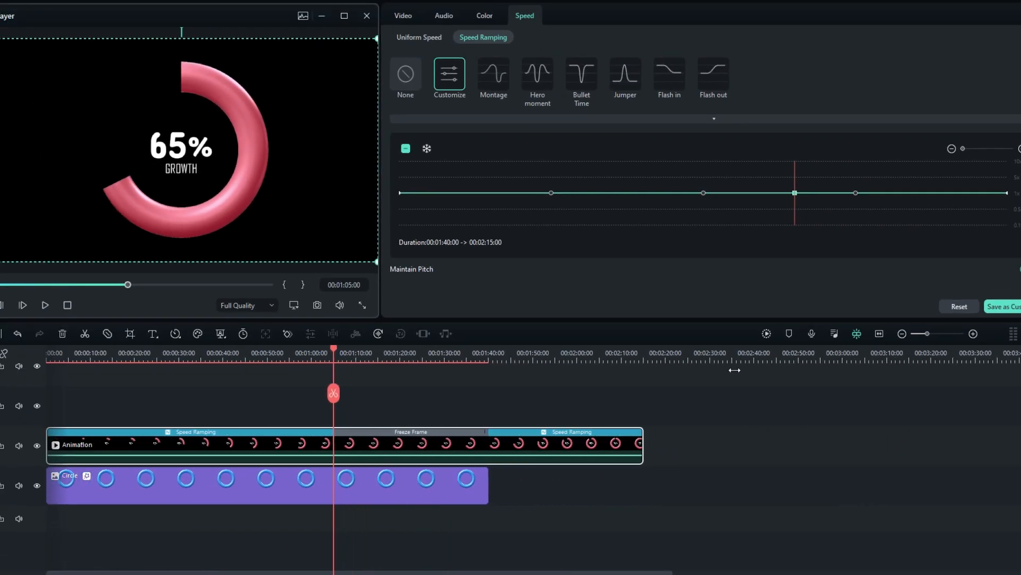
Step: Split the Animation clip at 00:01:40:00, where the Circle clip ends, and delete the part after the freeze frame
left_click(469, 488)
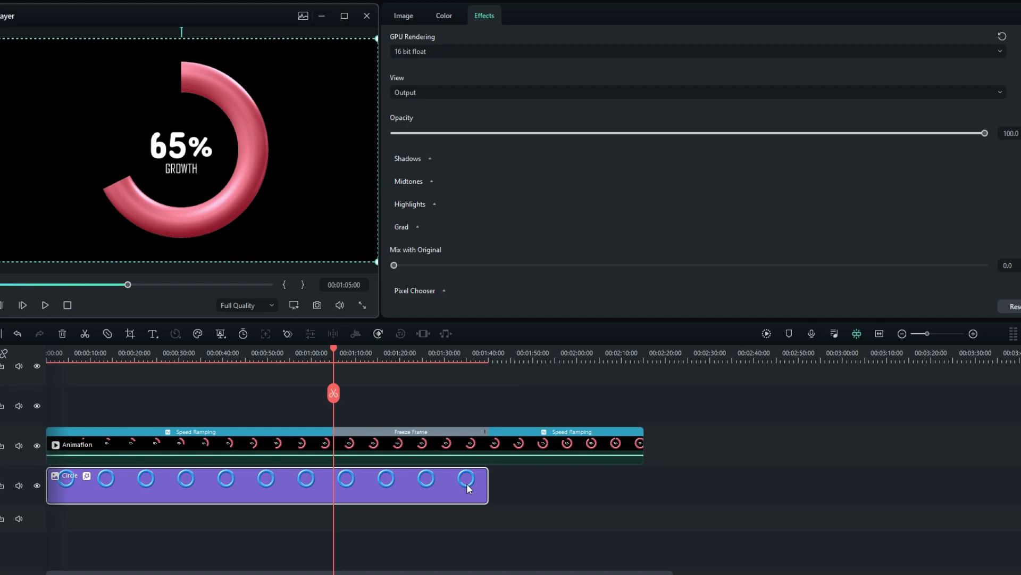
left_click(474, 362)
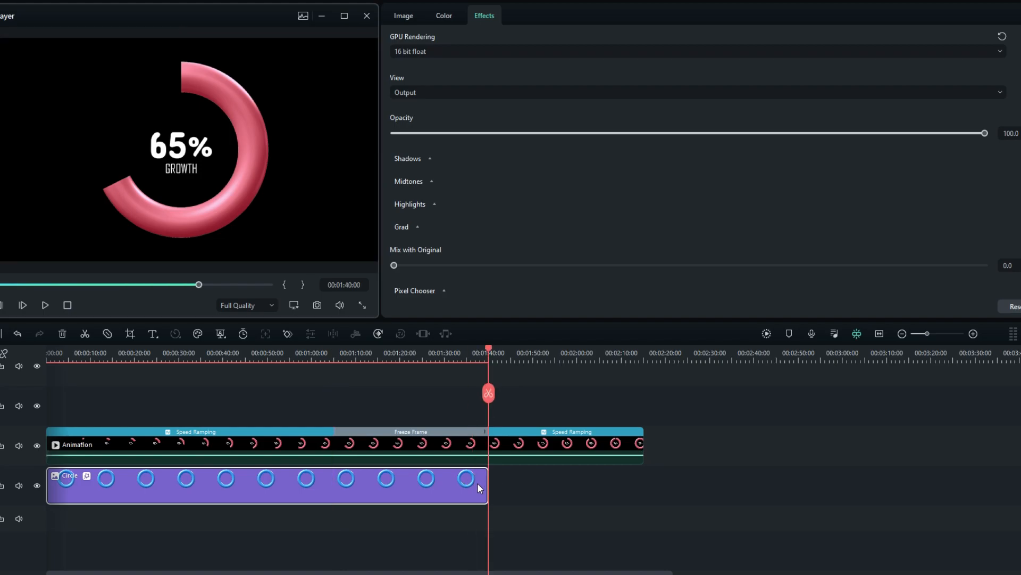
left_click(503, 450)
left_click(489, 394)
left_click(514, 445)
key("Delete")
left_click_drag(490, 347, 123, 359)
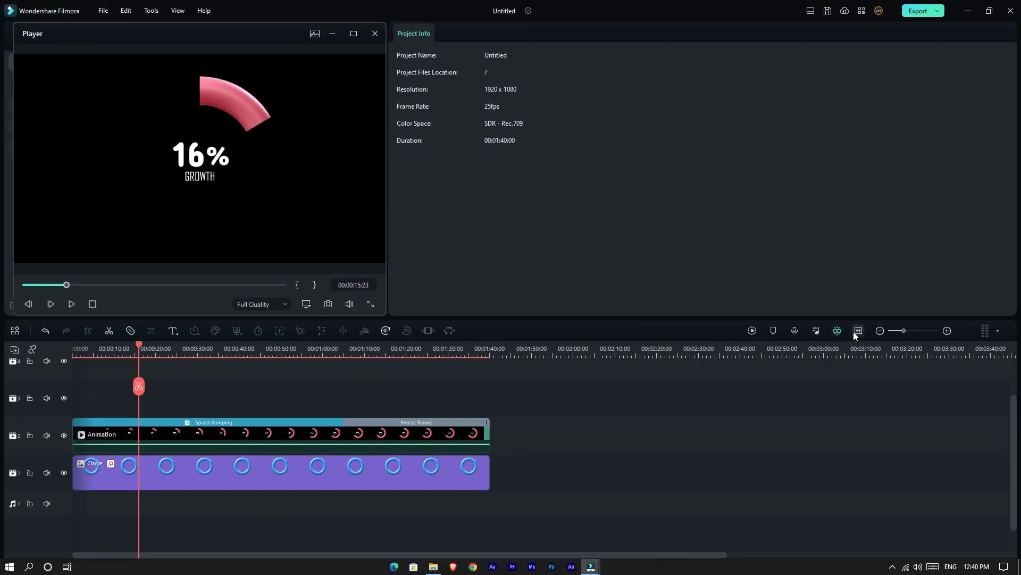
Step: Shape the Animation clip's speed curve with the start at 5x, both middle points at 10x, the end near 0.96x, and the last middle point shifted later
left_click(855, 331)
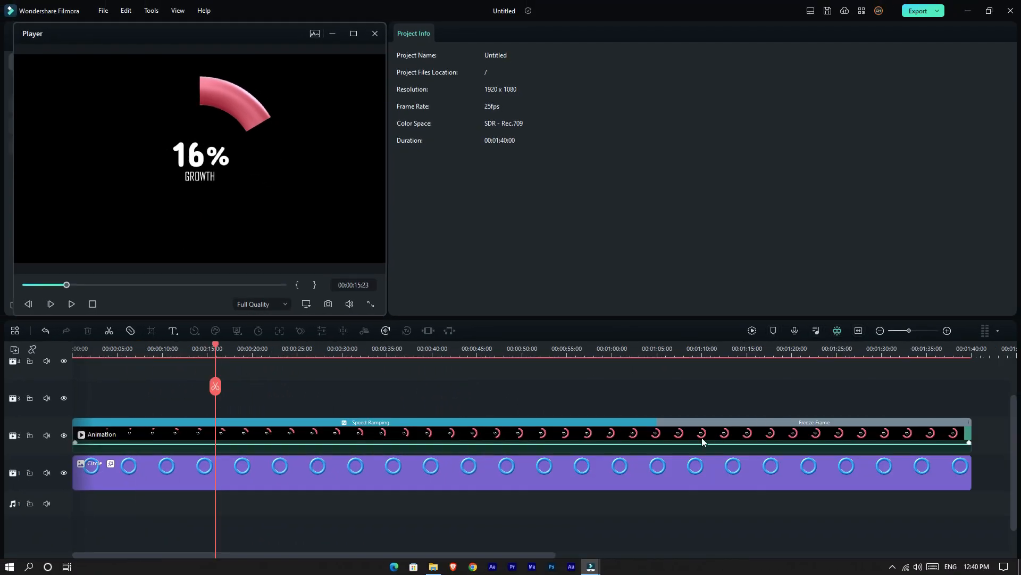
left_click(608, 436)
left_click_drag(216, 348, 52, 362)
left_click_drag(406, 199, 548, 185)
left_click_drag(624, 197, 622, 169)
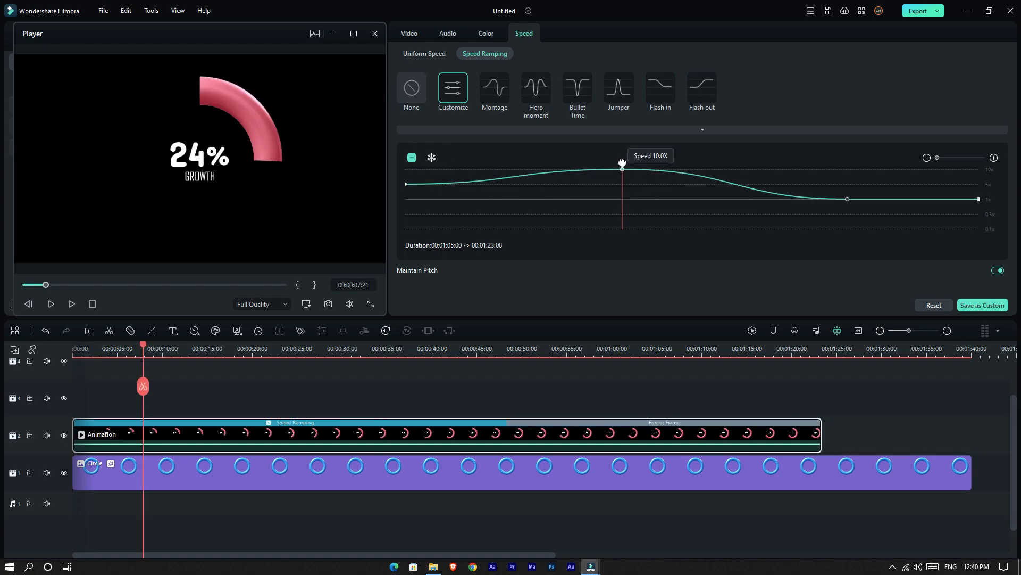
left_click_drag(847, 199, 840, 169)
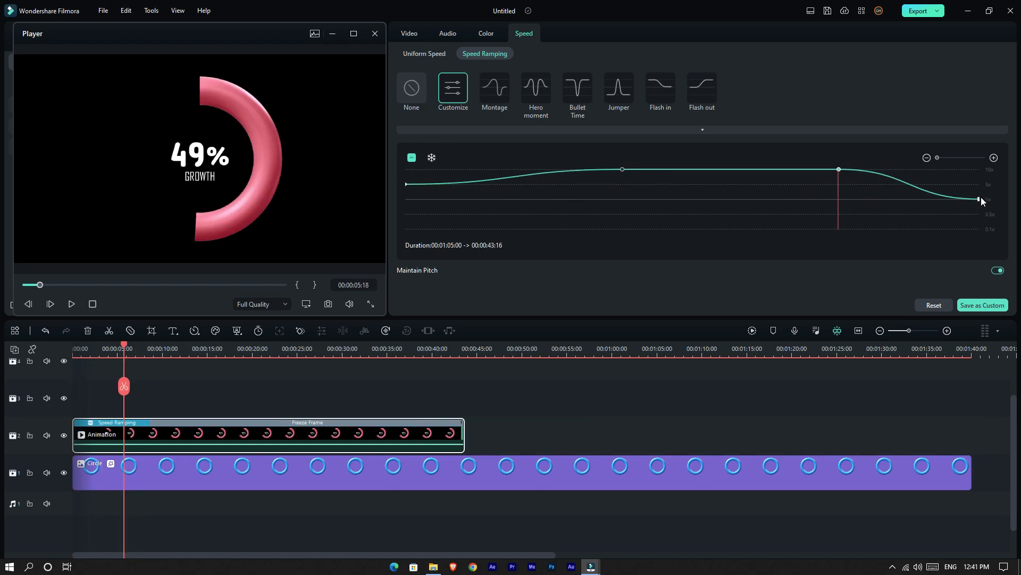
left_click_drag(979, 201, 937, 201)
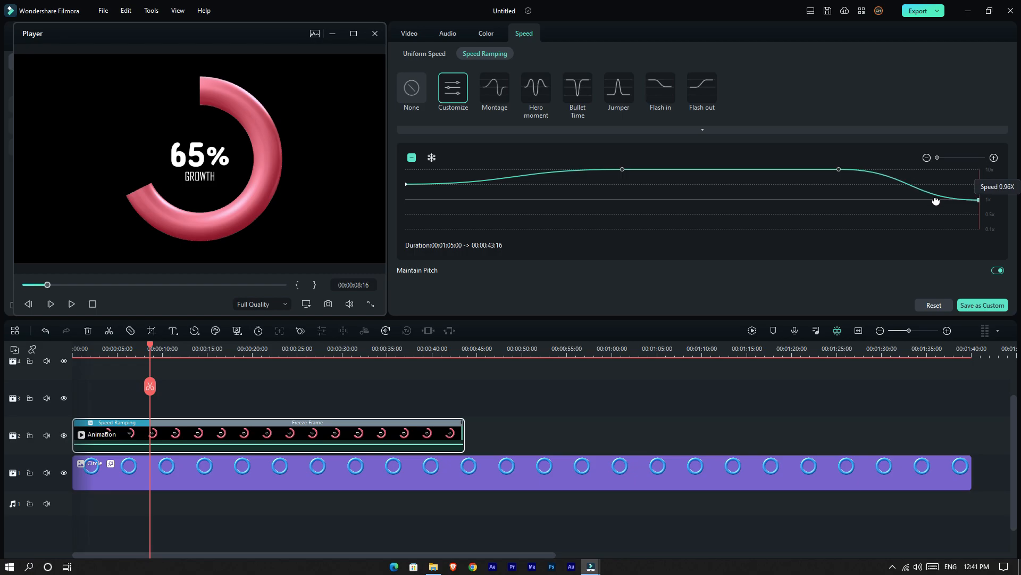
left_click_drag(836, 168, 920, 169)
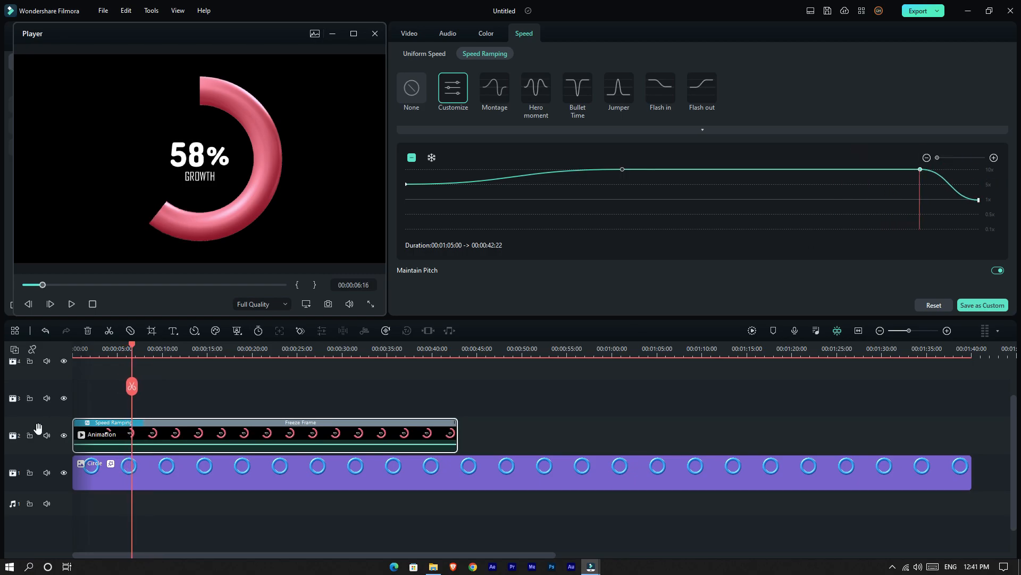
Step: Render part of the timeline preview, cancel the rest, and play the count-up from the start to check the ramp
left_click(752, 334)
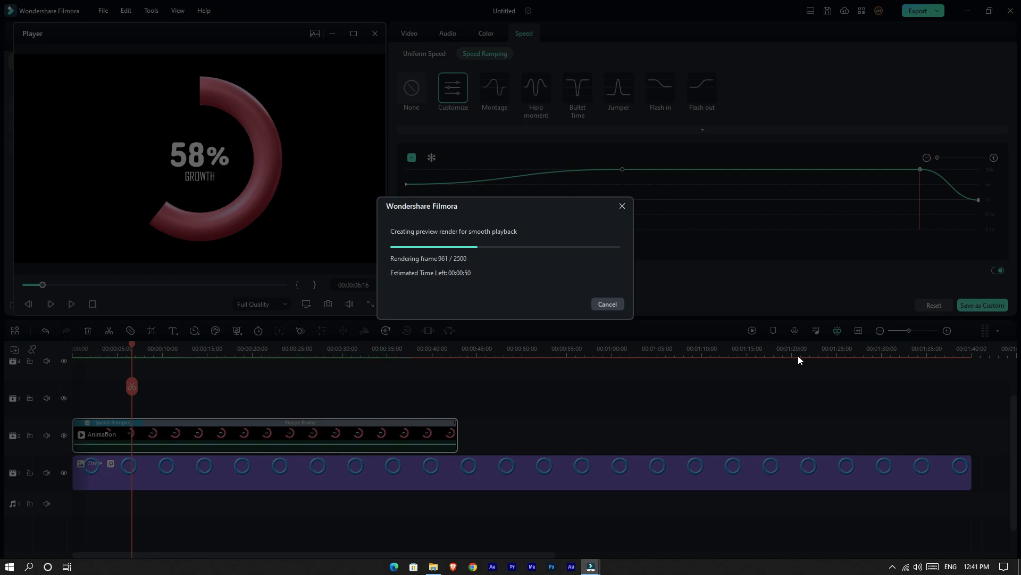
left_click(616, 305)
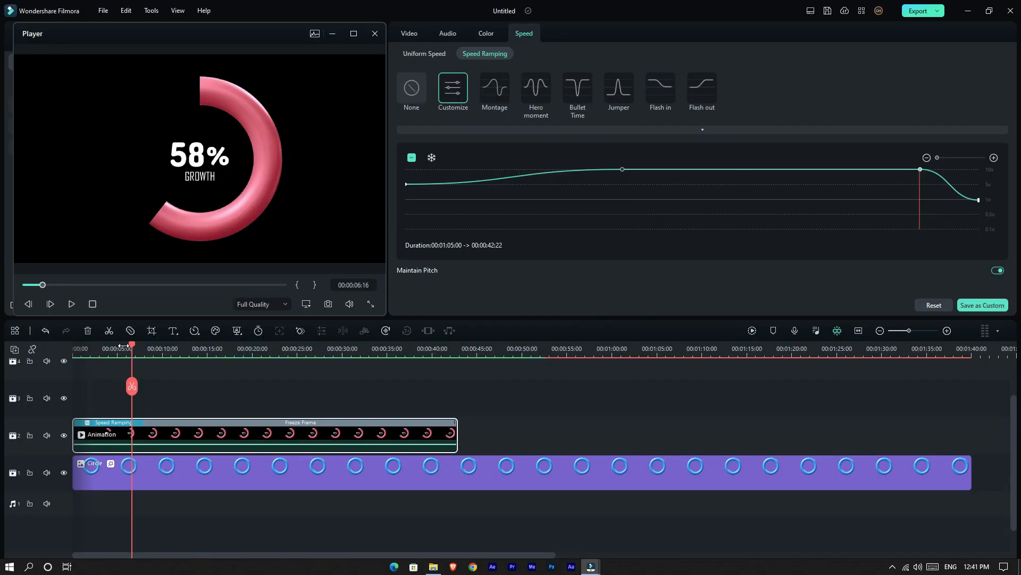
left_click_drag(129, 352, 54, 353)
key("space")
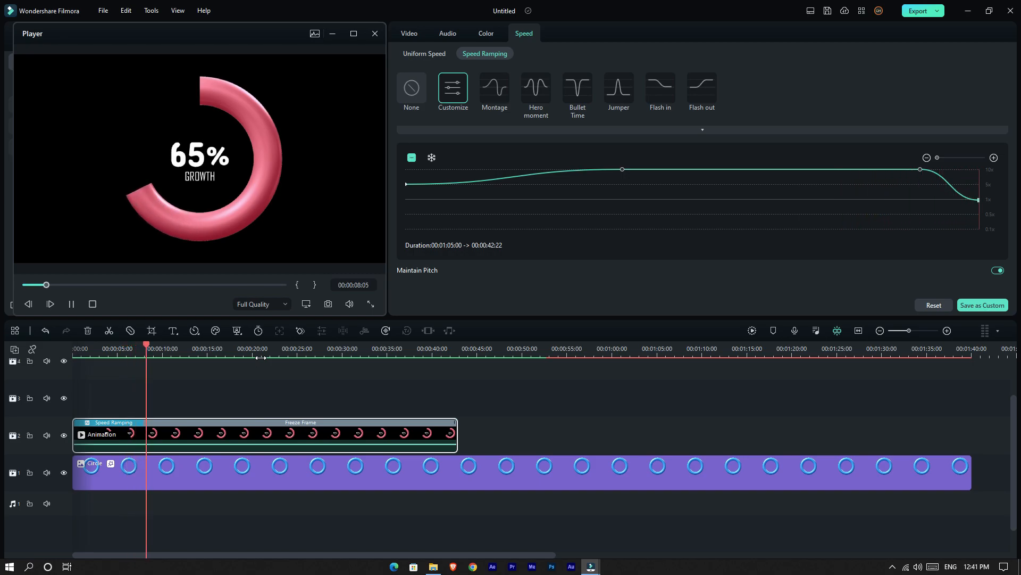
Step: Shift the last 10x speed point slightly earlier and add a new 10x point near the start of the curve
left_click(918, 170)
left_click_drag(918, 171, 902, 170)
left_click_drag(76, 348, 85, 348)
left_click(412, 159)
left_click_drag(473, 181, 472, 169)
Step: Render the preview and play the animation from the start to check the adjusted speed curve
left_click_drag(78, 346, 104, 346)
left_click(751, 331)
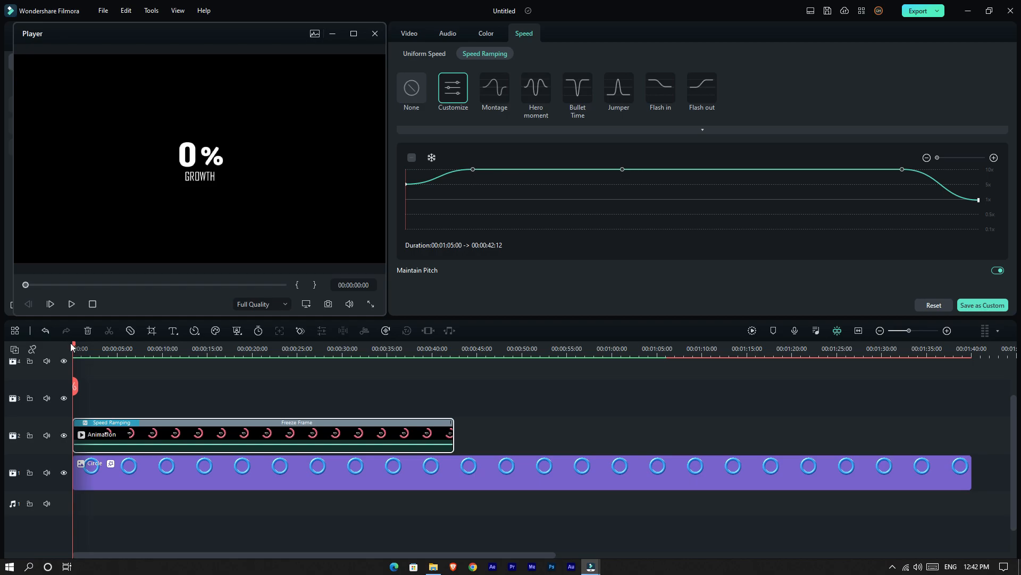
key("space")
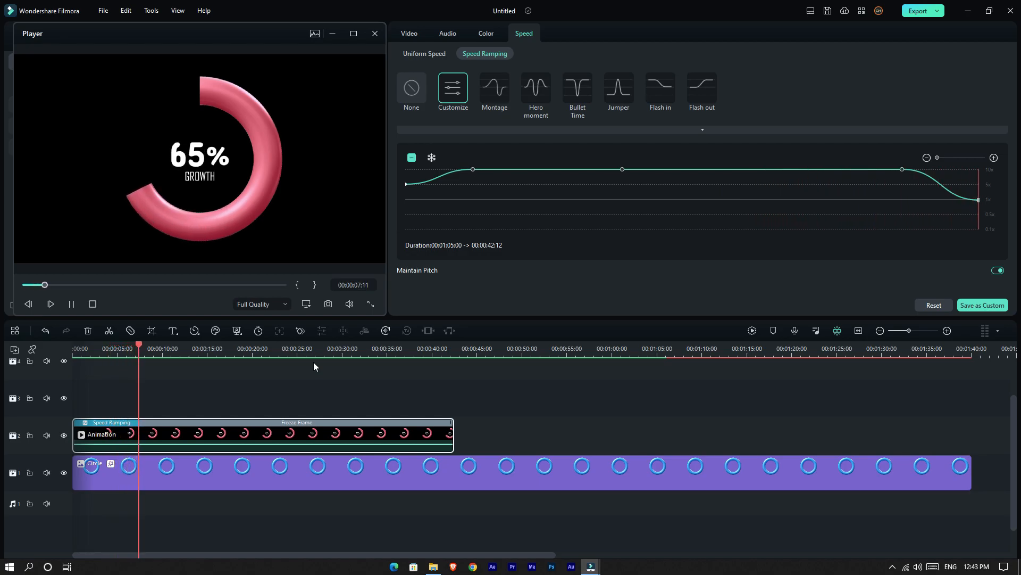
key("space")
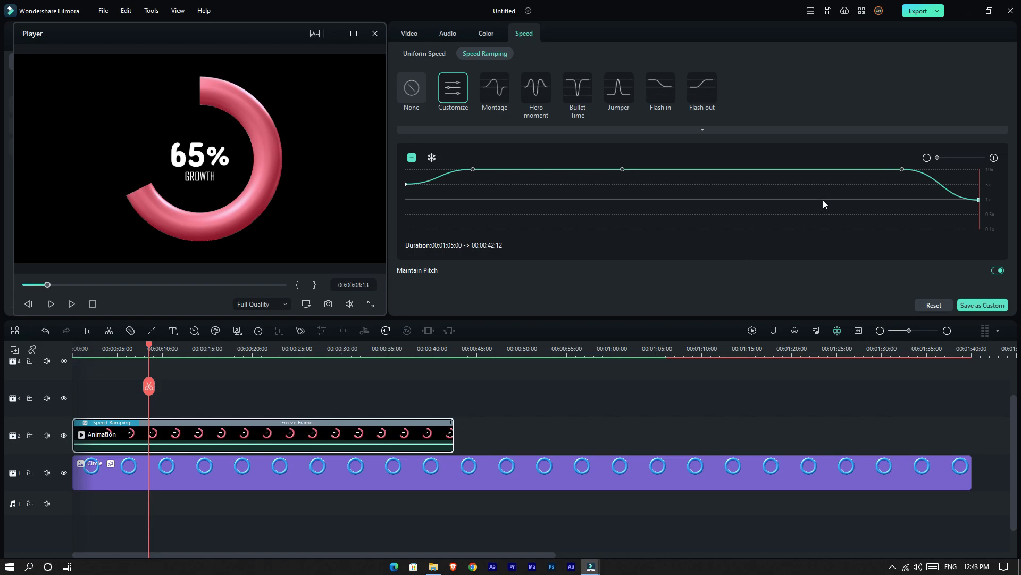
Step: Dock the Player back in the workspace and trim the Circle clip to end together with the Animation clip
left_click_drag(388, 91, 750, 126)
left_click_drag(239, 33, 610, 48)
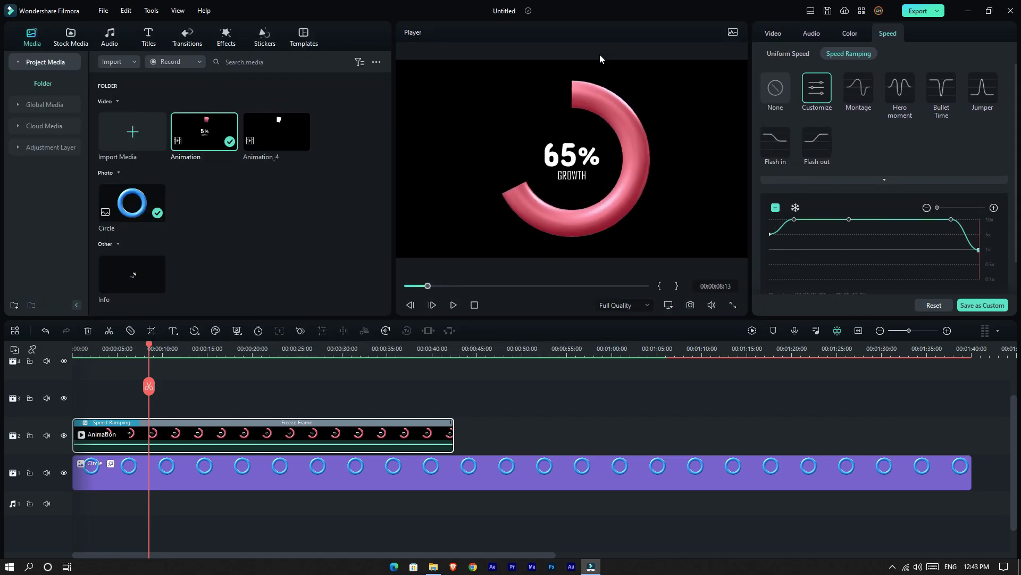
left_click(413, 419)
left_click(505, 472)
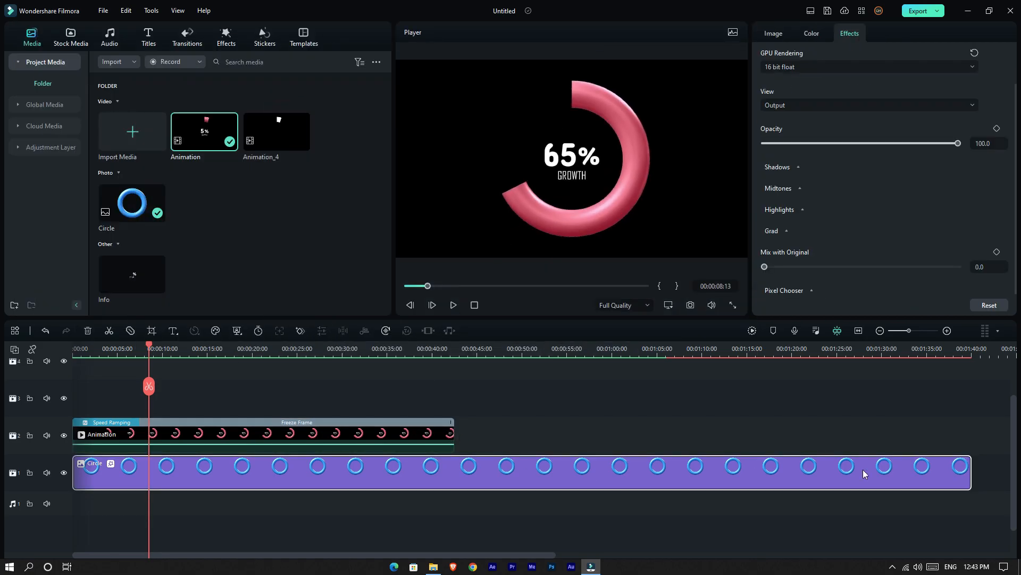
left_click_drag(967, 487, 454, 458)
key("shift+z")
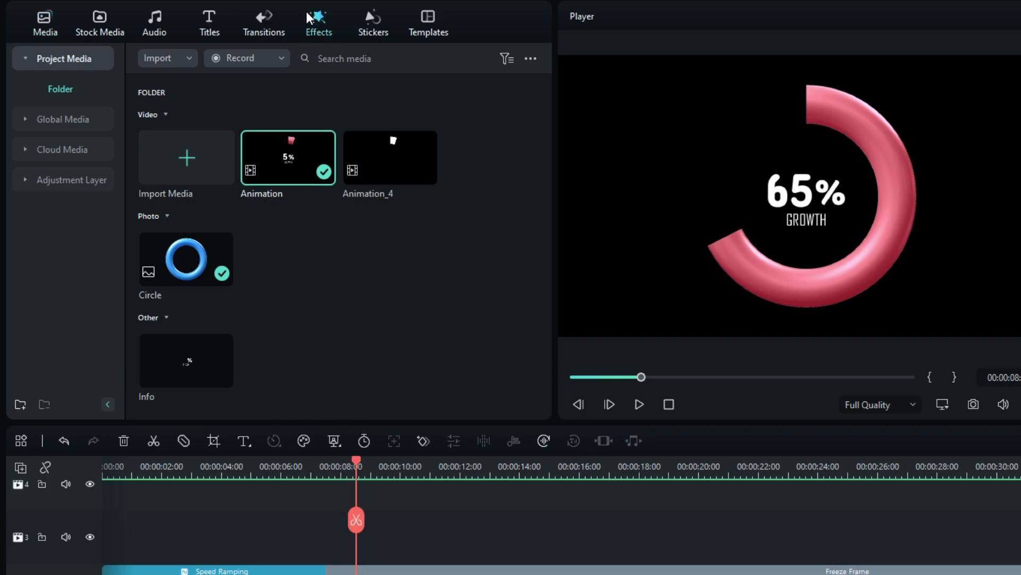
Step: Apply the Remove Black BG effect from the favorites to the Animation clip
left_click(309, 17)
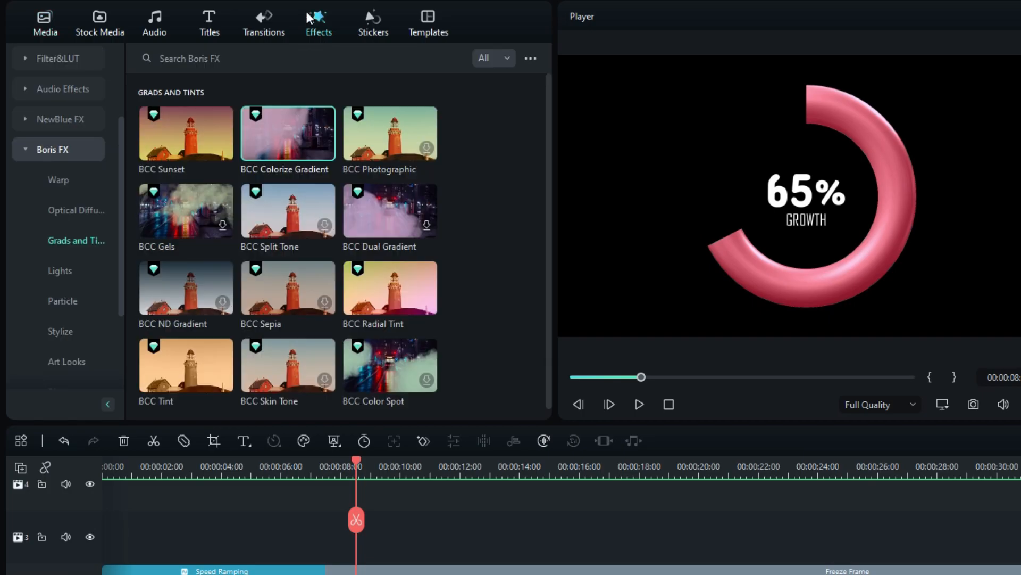
scroll(79, 91, "up", 3)
left_click(66, 67)
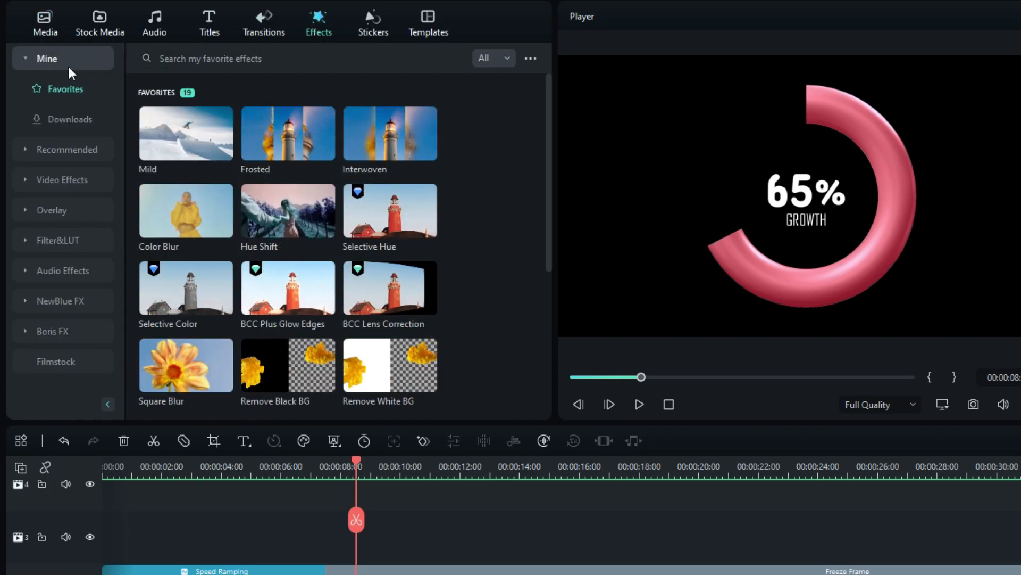
scroll(287, 343, "down", 3)
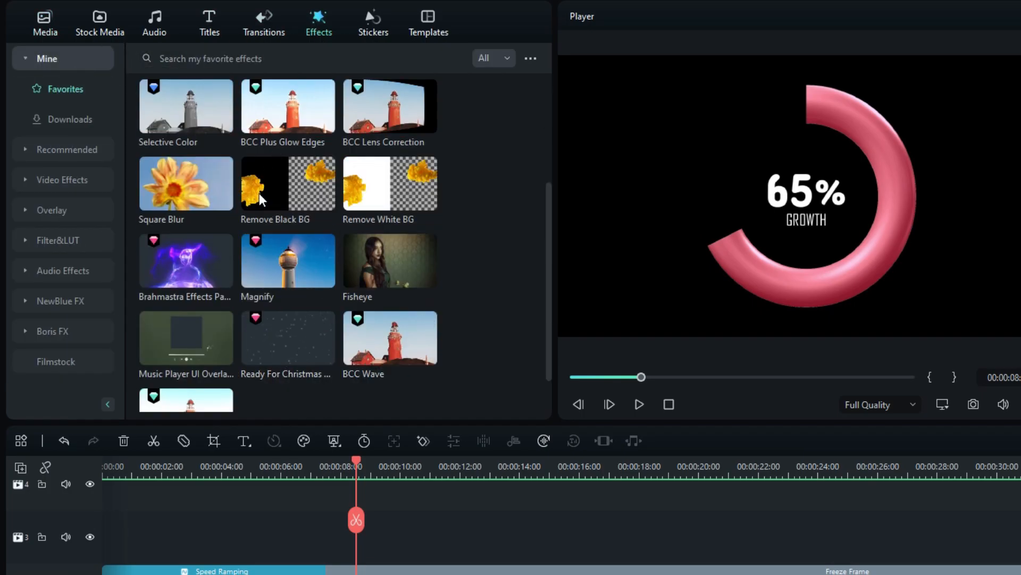
mouse_move(326, 192)
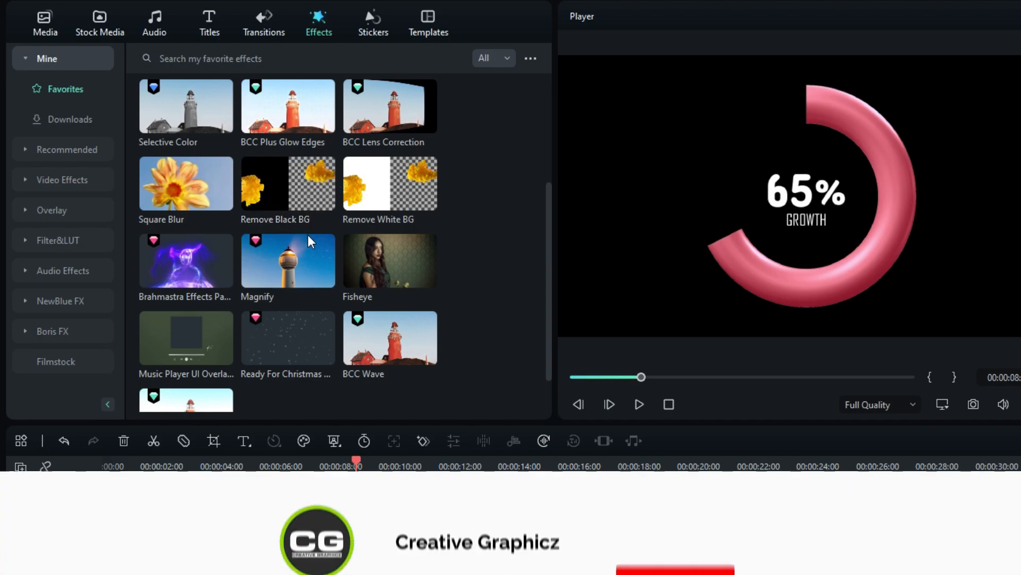
left_click_drag(289, 191, 376, 573)
left_click_drag(376, 362, 375, 365)
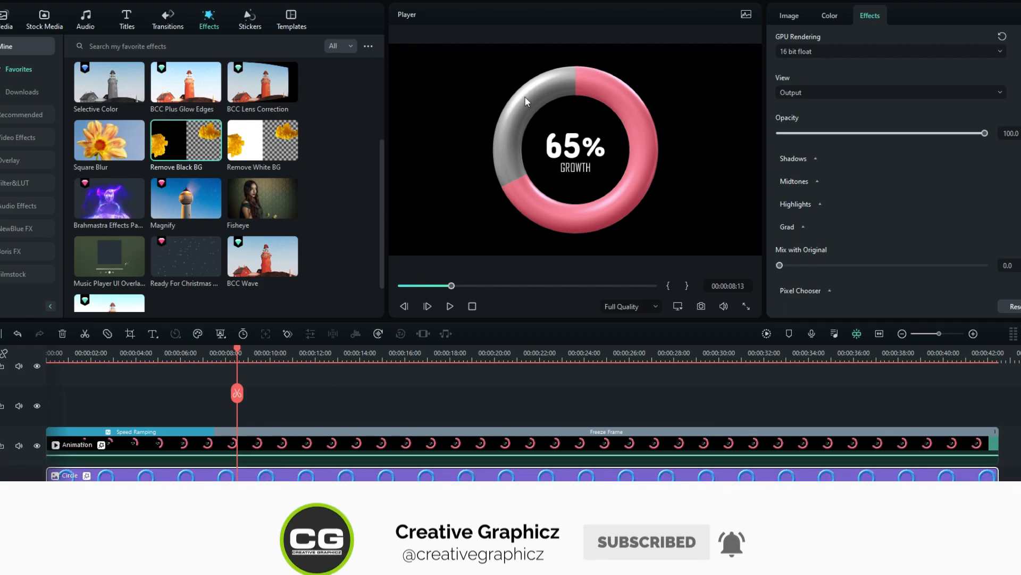
Step: Split both clips at 00:00:15:00, delete everything after the cut, and return the playhead to the start
left_click_drag(313, 351, 382, 359)
left_click_drag(415, 401, 437, 515)
left_click(383, 395)
key("Delete")
left_click(879, 334)
left_click_drag(990, 348, 40, 327)
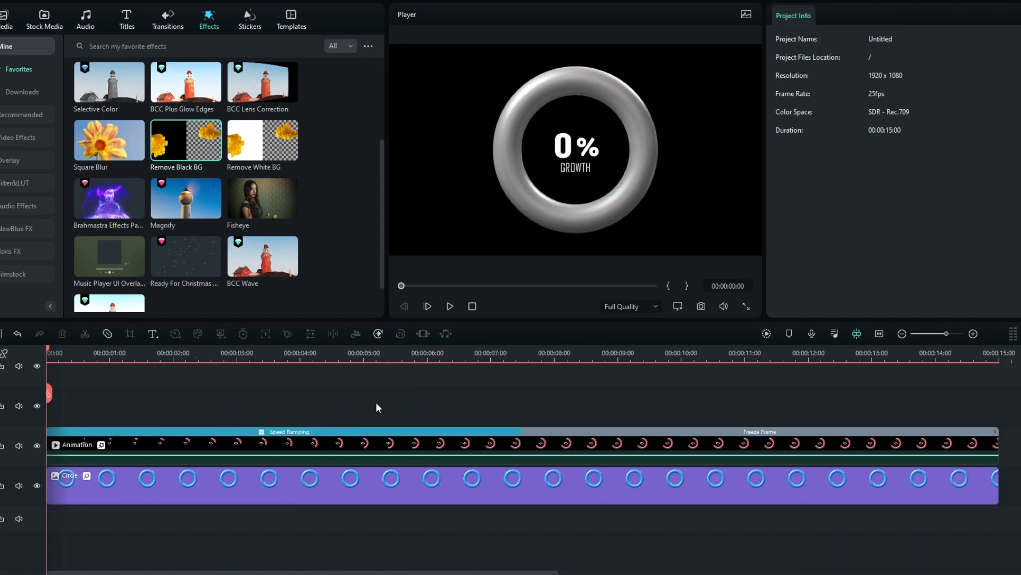
Step: Scale the Circle clip to 80% and set its X position to about 435 px
left_click_drag(763, 180, 815, 186)
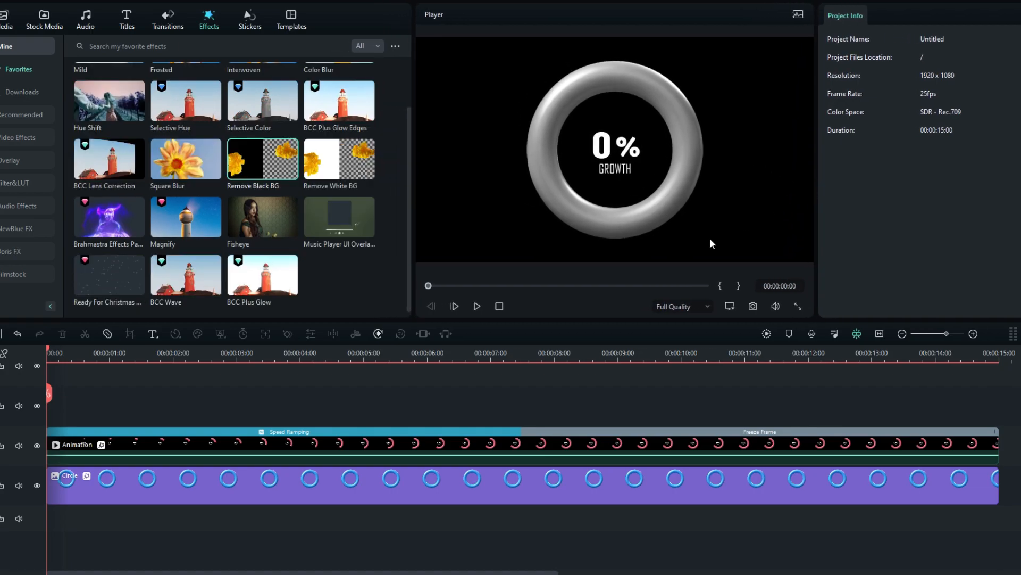
left_click(427, 489)
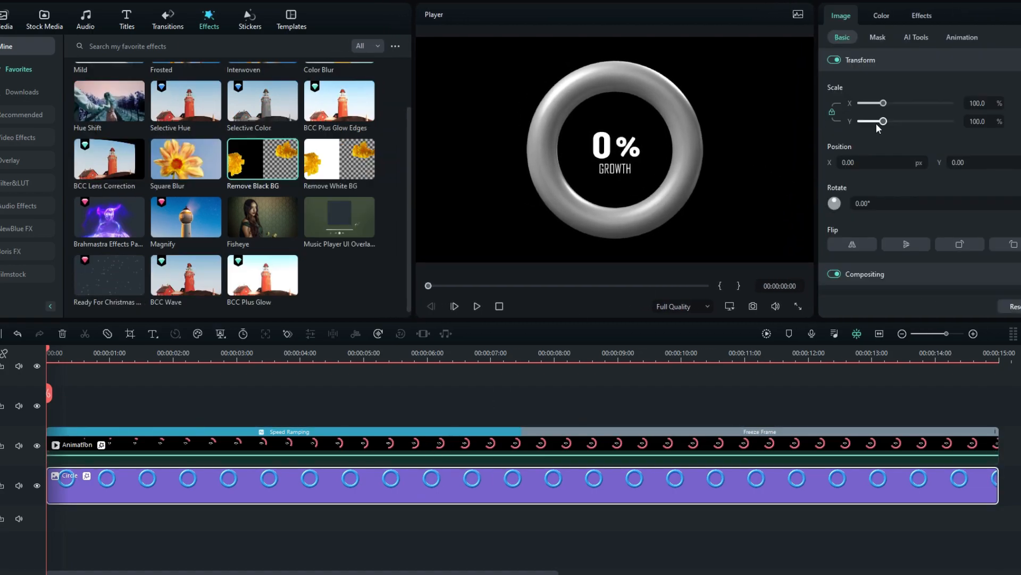
left_click_drag(849, 165, 848, 160)
type("80")
key("Return")
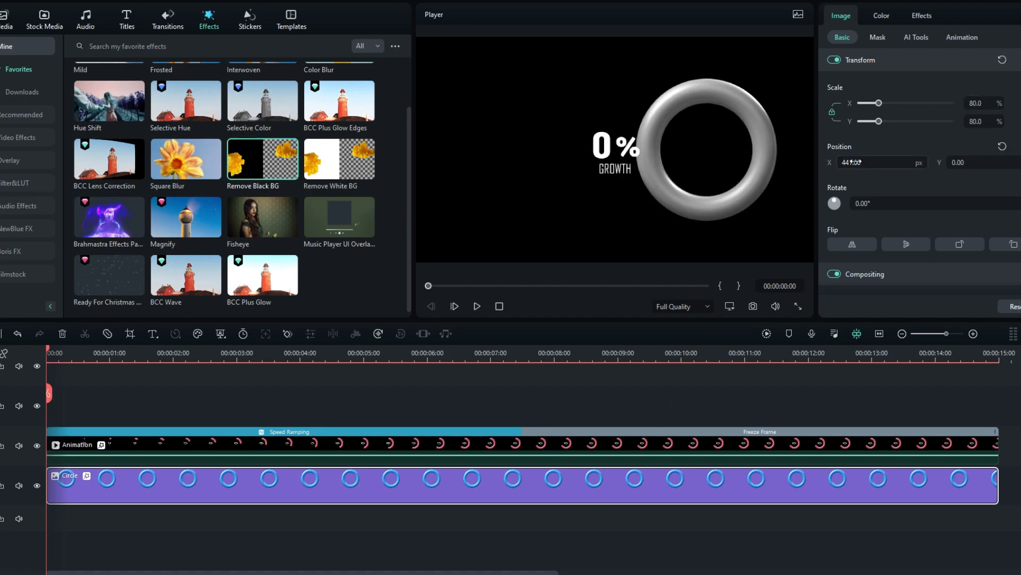
Step: Scale the Animation clip to 80% and set its X position to 435 px so it aligns with the grey ring
left_click(578, 447)
left_click(840, 15)
left_click(977, 104)
type("80")
key("Return")
left_click_drag(849, 163, 854, 162)
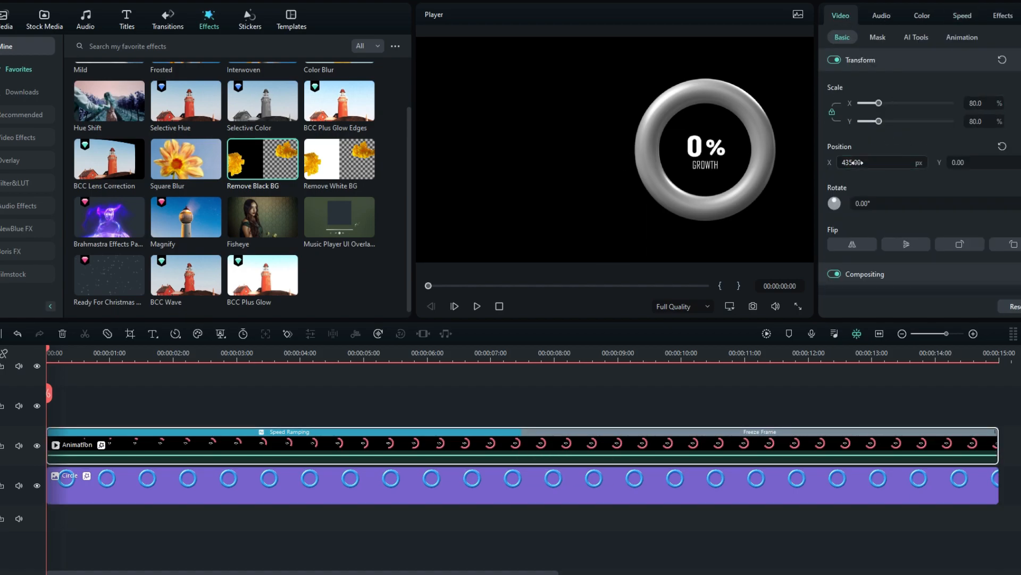
left_click_drag(48, 354, 407, 354)
Step: Place the custom Inforgraphic Title on track 3 above the Animation clip, starting at the beginning of the timeline
left_click(127, 21)
left_click_drag(186, 102, 45, 403)
left_click(551, 146)
Step: Change the title's upper line to MARKET and extend the title clip to 00:00:15:00 to match the other clips
left_click_drag(292, 351, 391, 349)
double_click(523, 136)
type("MARKET")
left_click_drag(524, 136, 513, 136)
left_click(439, 367)
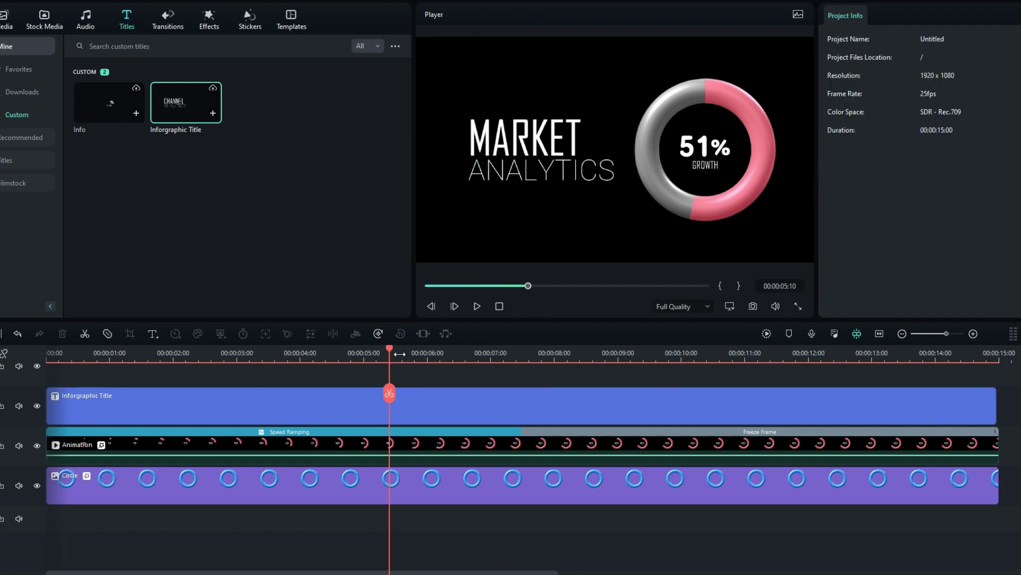
left_click_drag(392, 352, 979, 391)
left_click_drag(995, 413, 1000, 413)
Step: Split the title, Animation and Circle clips at 00:00:10:00 and delete the parts after the cut
left_click_drag(982, 356, 668, 376)
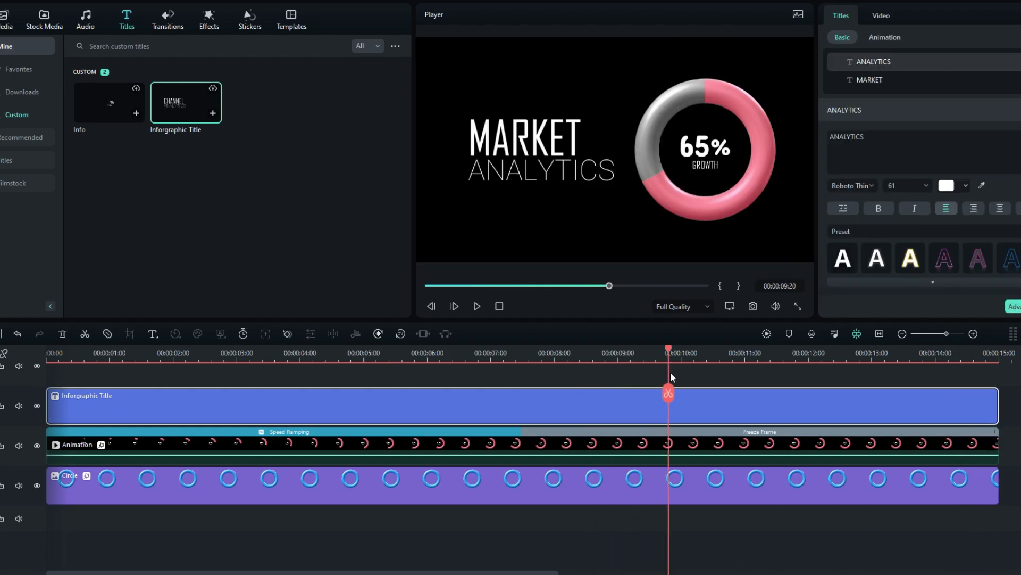
left_click_drag(735, 375, 775, 516)
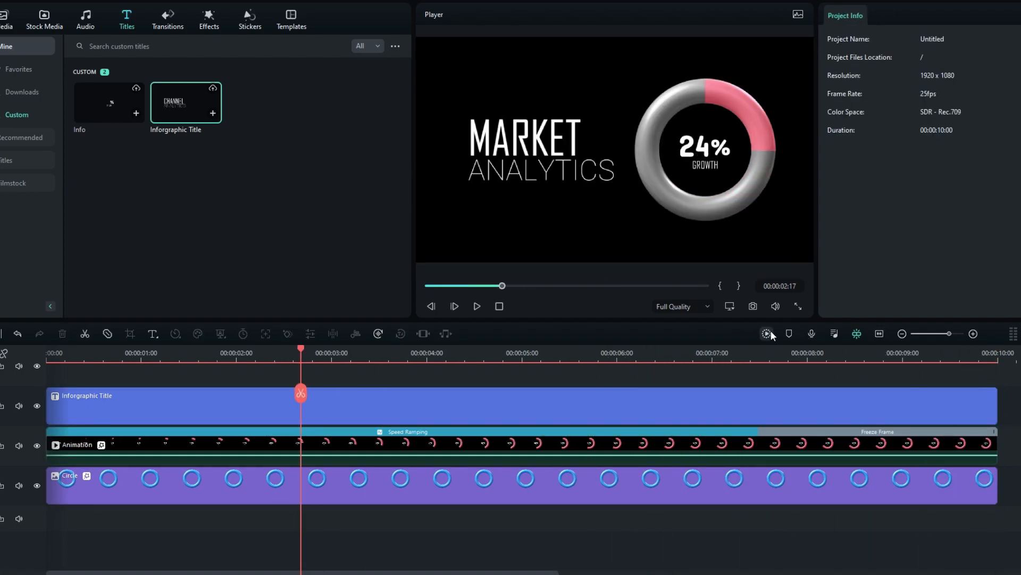
Step: Render the timeline preview and move the title, Animation and Circle clips up one track together
left_click(770, 333)
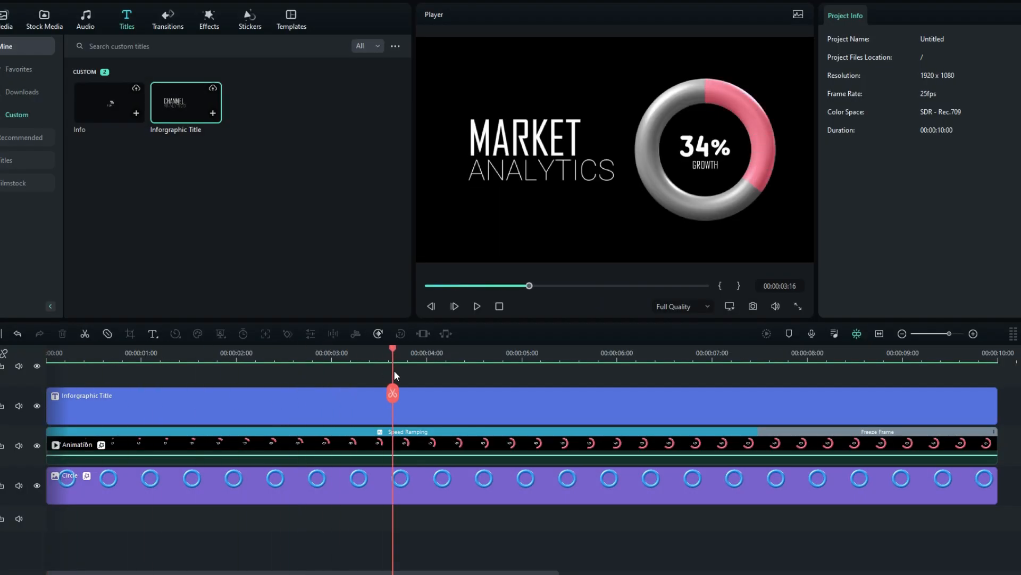
left_click(809, 453)
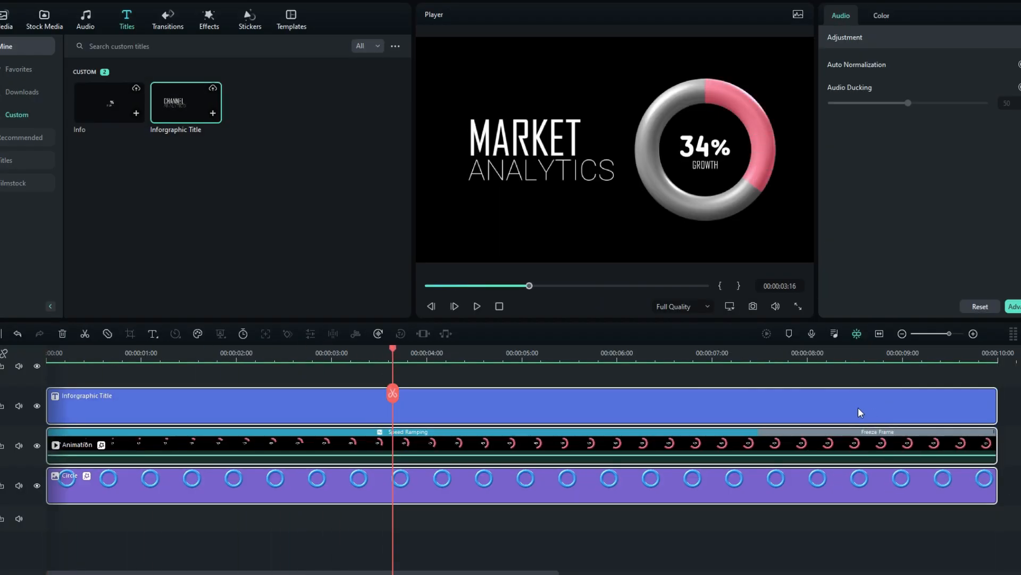
scroll(860, 410, "down", 1)
Step: Place the blue-to-purple Sample Color Gradient 13 on the empty track below the Circle clip and extend it to 00:00:10:00
left_click(44, 19)
left_click(32, 114)
scroll(160, 160, "down", 5)
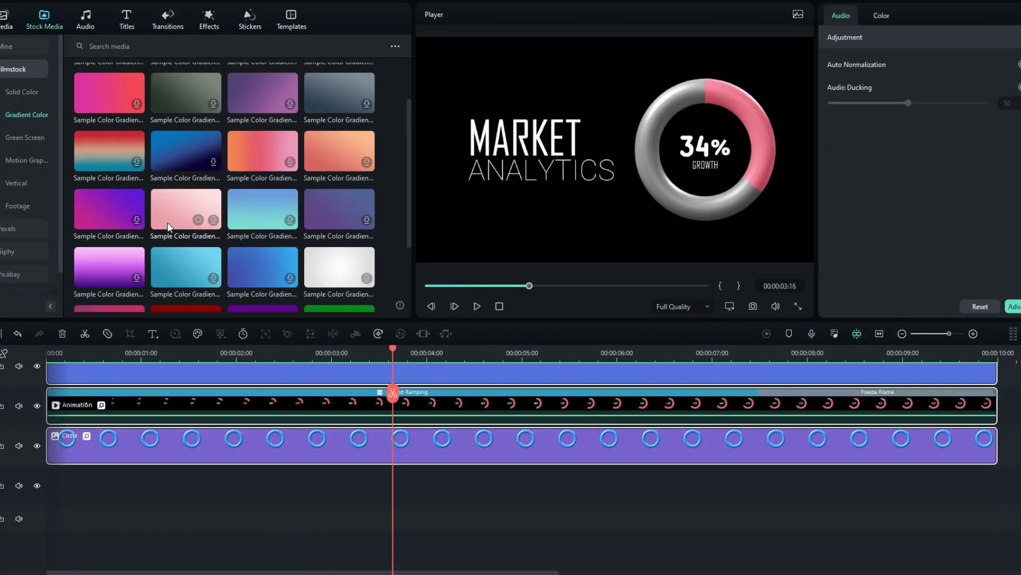
scroll(187, 175, "up", 5)
scroll(176, 217, "down", 3)
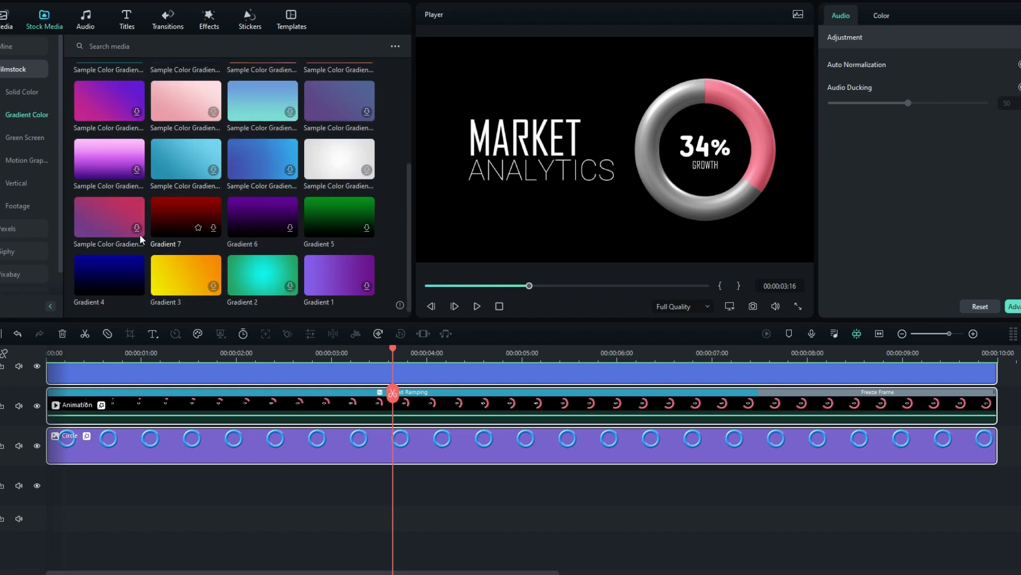
left_click_drag(109, 275, 467, 480)
key("Delete")
scroll(224, 181, "up", 5)
left_click_drag(109, 103, 53, 492)
left_click_drag(522, 490, 853, 486)
Step: Add a Black solid color clip of full timeline length between the Circle and gradient clips, and set its opacity to 75%
scroll(879, 468, "up", 1)
left_click(21, 91)
scroll(223, 181, "down", 3)
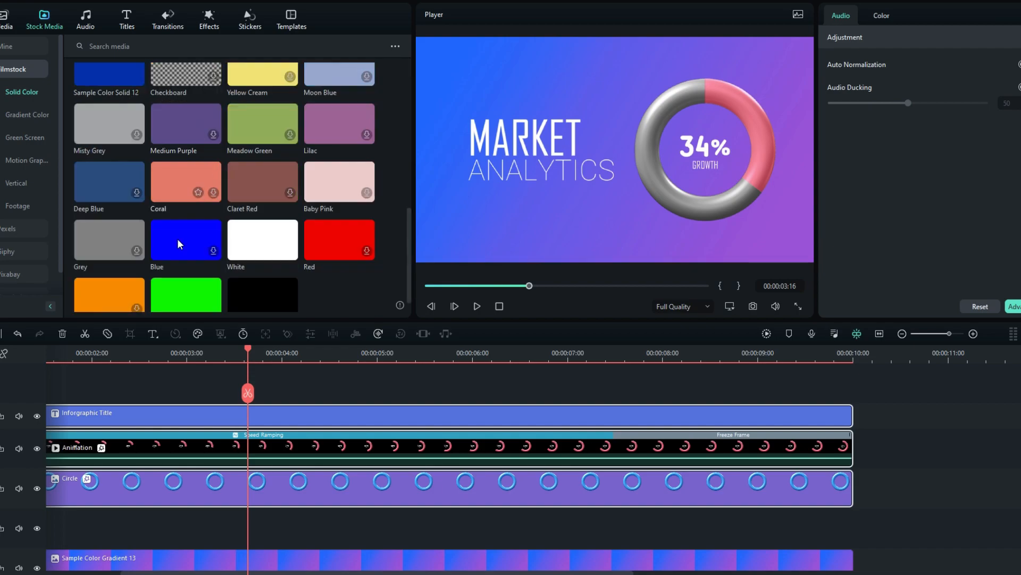
left_click_drag(262, 295, 80, 526)
left_click_drag(490, 528, 998, 539)
scroll(915, 213, "down", 2)
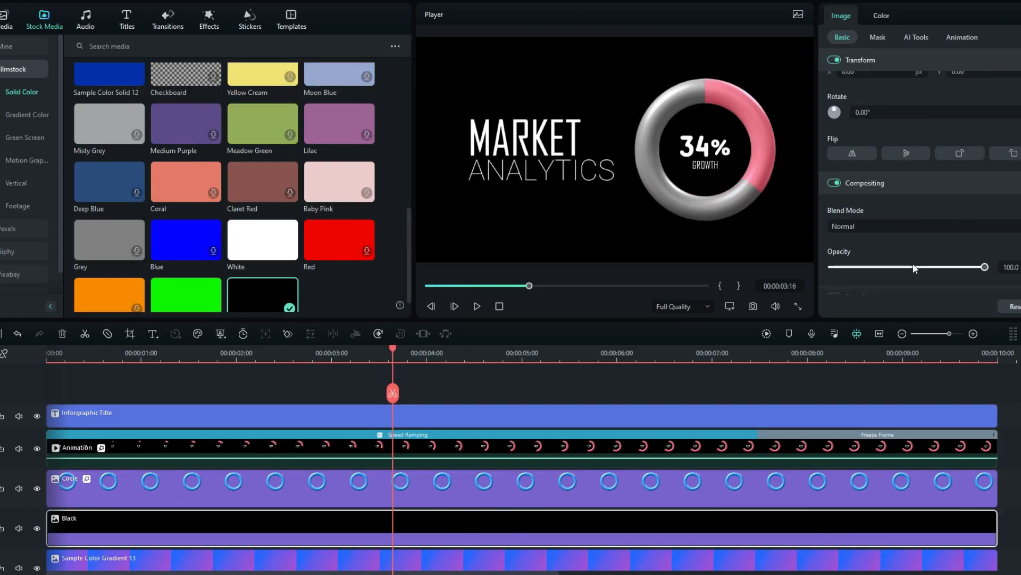
left_click_drag(987, 267, 951, 267)
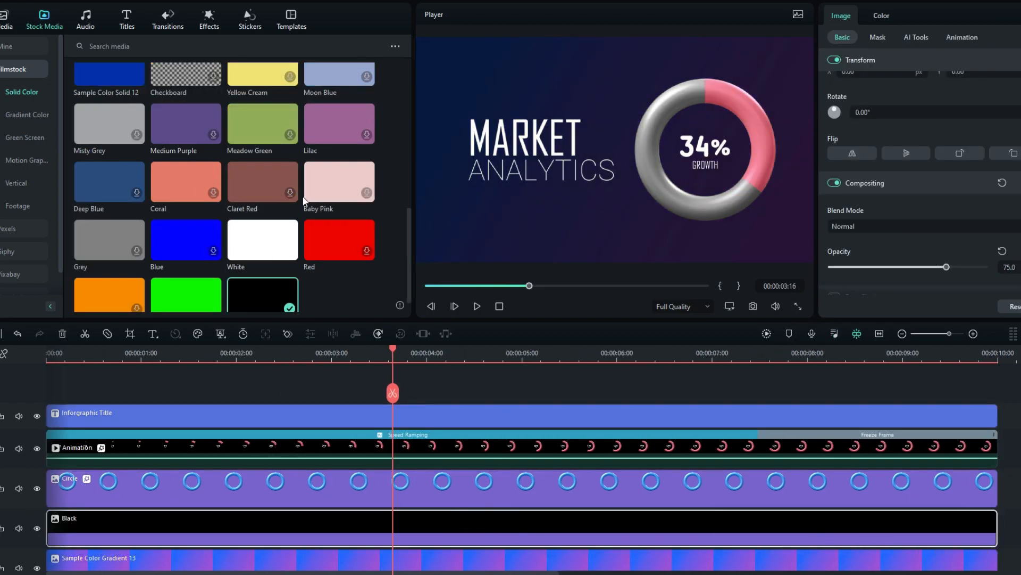
Step: Render the timeline preview with the new background and return the playhead to the start of the timeline
left_click(6, 16)
left_click(766, 333)
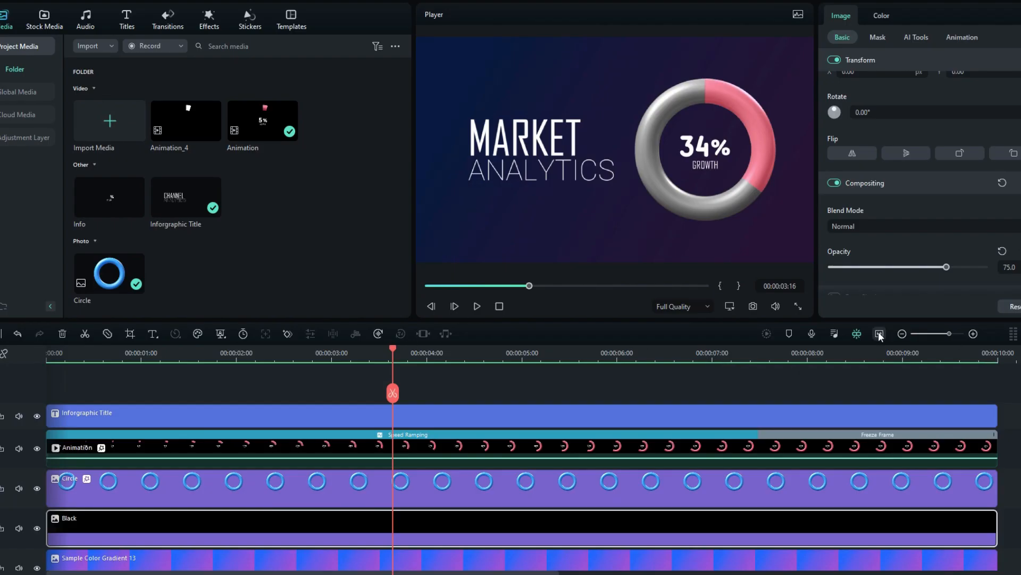
left_click(60, 355)
left_click(52, 355)
Step: Apply the Fade In preset animation to both the Animation clip and the Circle clip
left_click(93, 457)
scroll(94, 458, "down", 1)
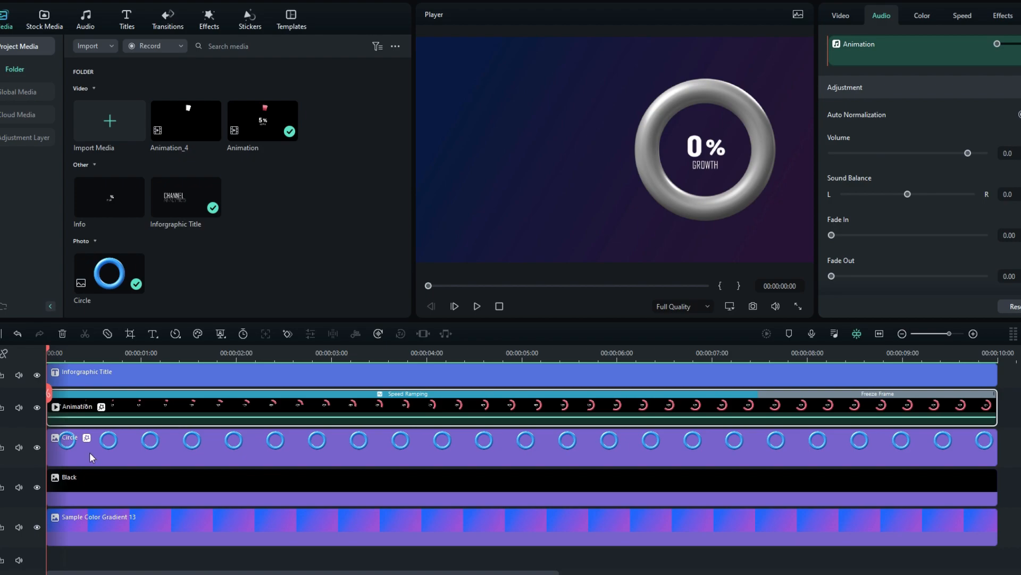
left_click(840, 16)
left_click(961, 37)
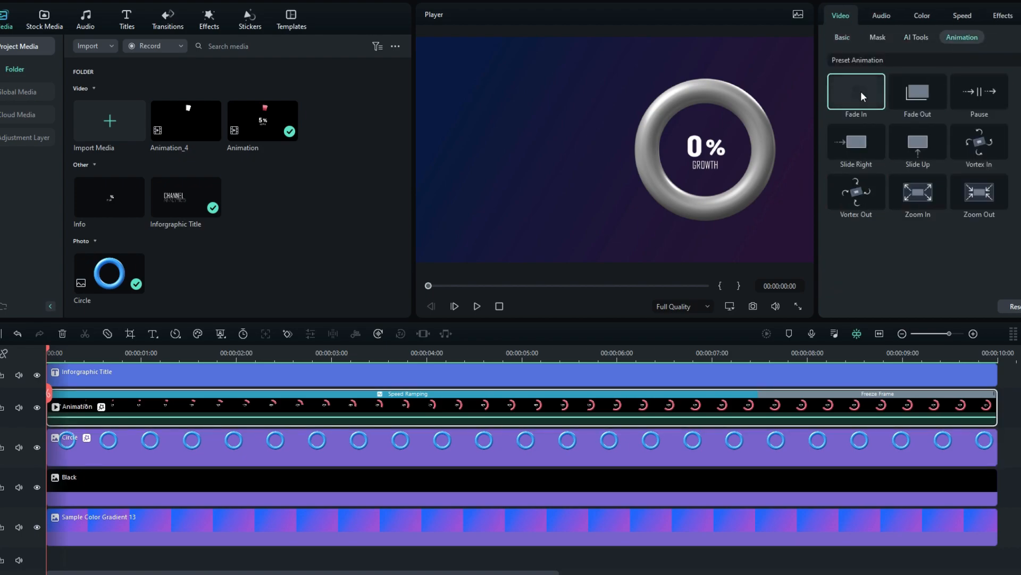
double_click(862, 92)
left_click(178, 444)
left_click(962, 38)
double_click(846, 101)
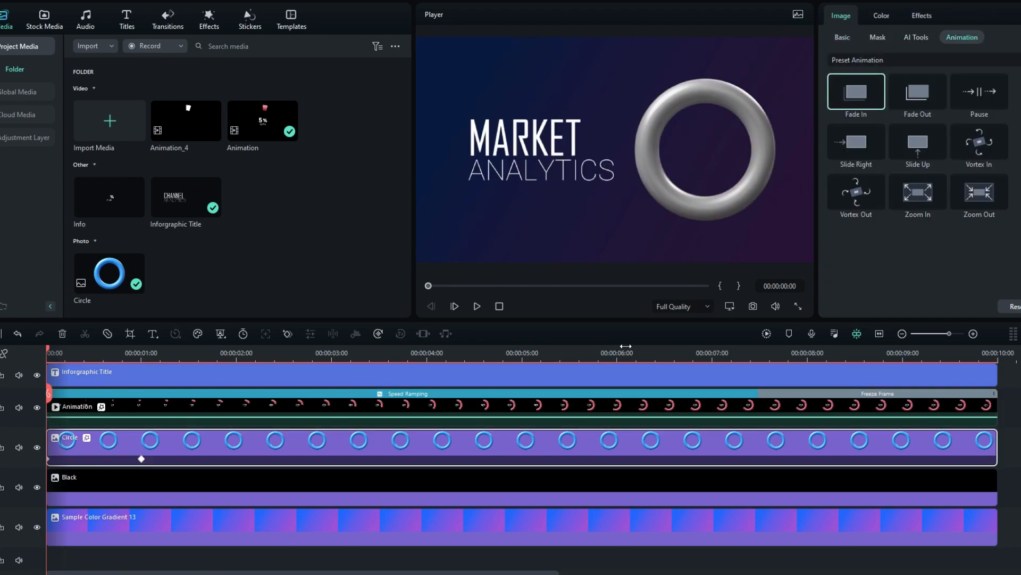
Step: Render the timeline preview and scrub through the infographic to check the fade-ins and ring animation
left_click(767, 334)
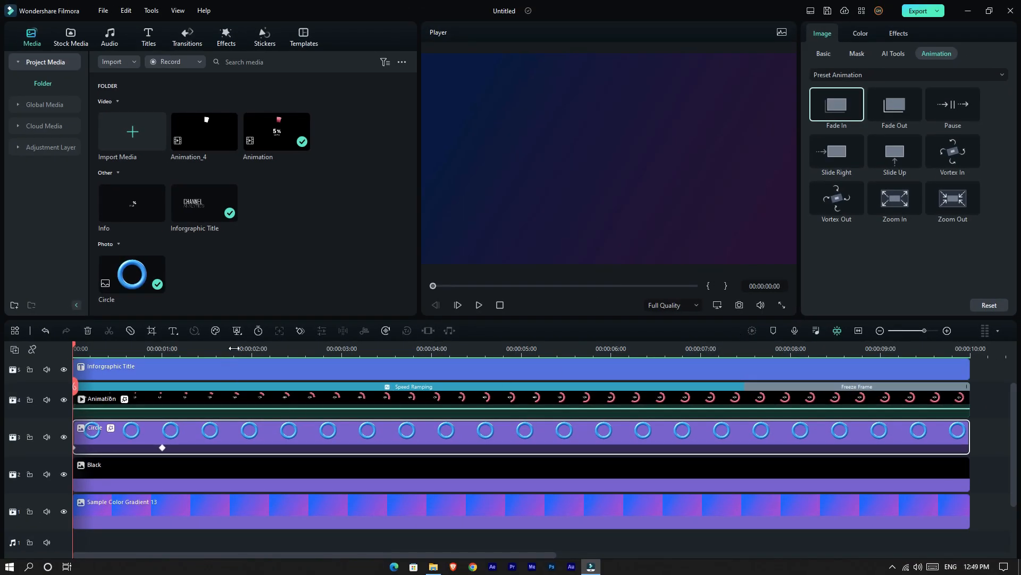
left_click_drag(234, 348, 569, 348)
left_click_drag(552, 389, 58, 387)
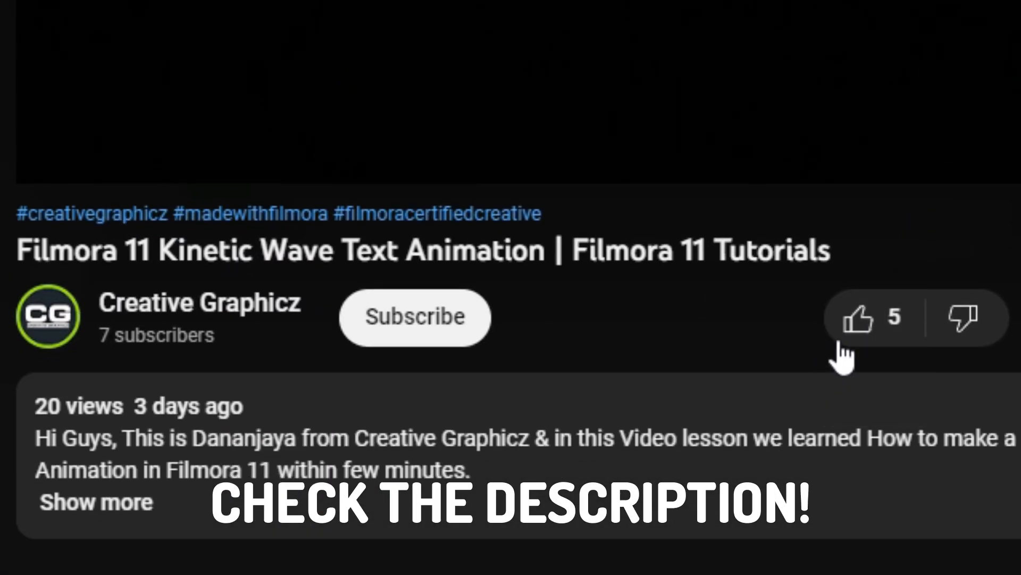
Step: Switch to the YouTube video page, like the video and subscribe to Creative Graphicz with all notifications enabled
left_click(857, 324)
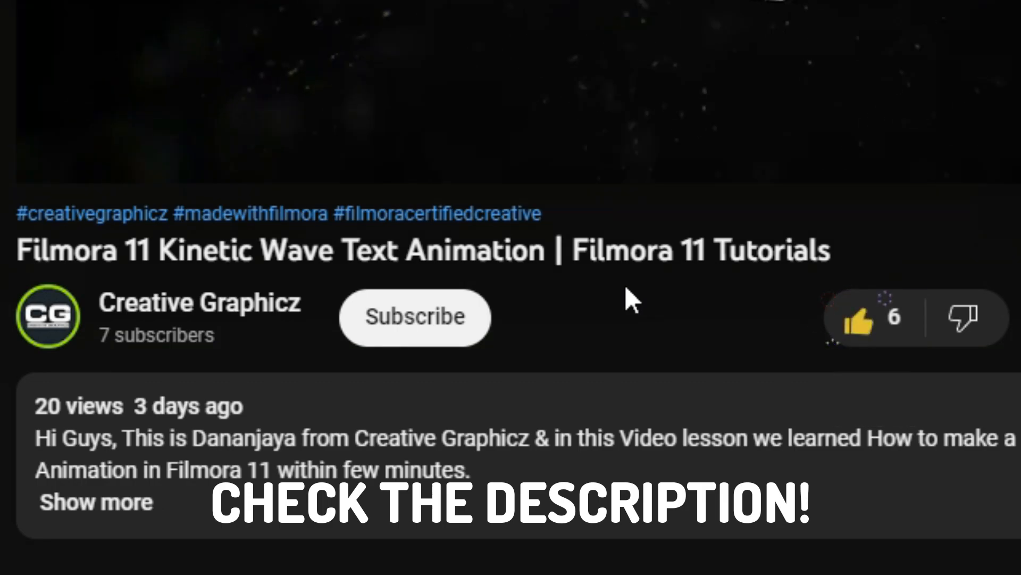
left_click(467, 330)
left_click(536, 324)
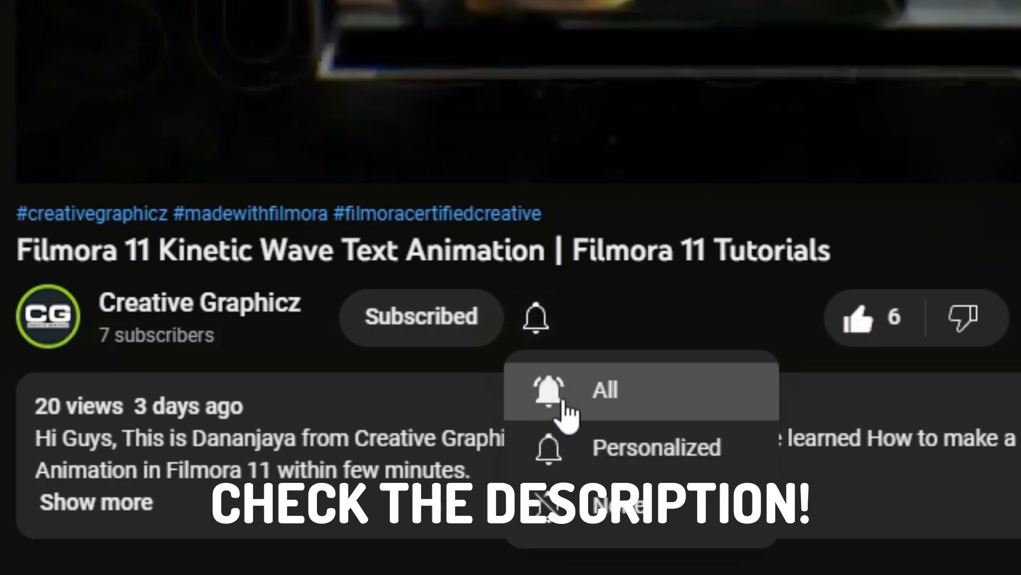
left_click(636, 404)
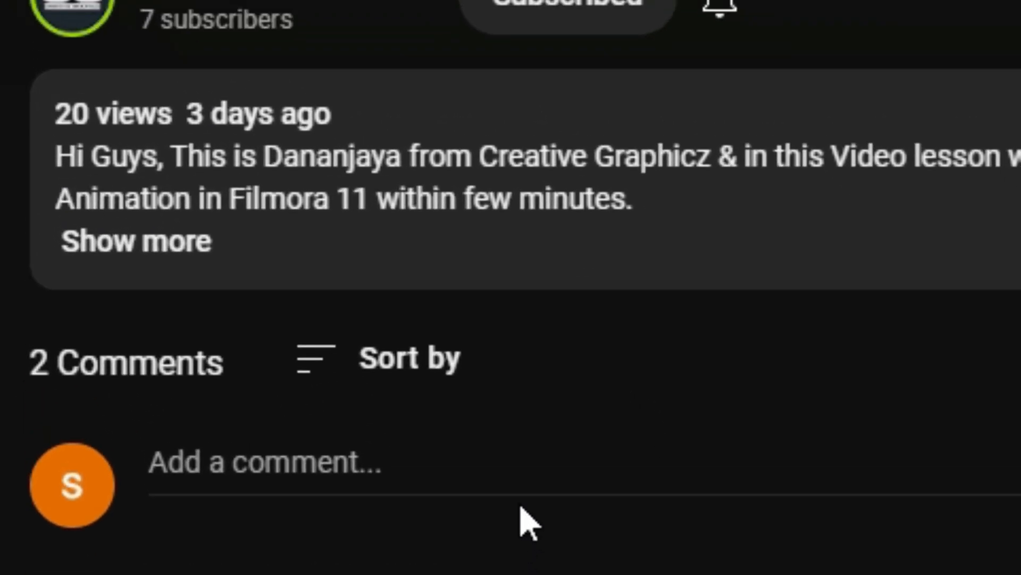